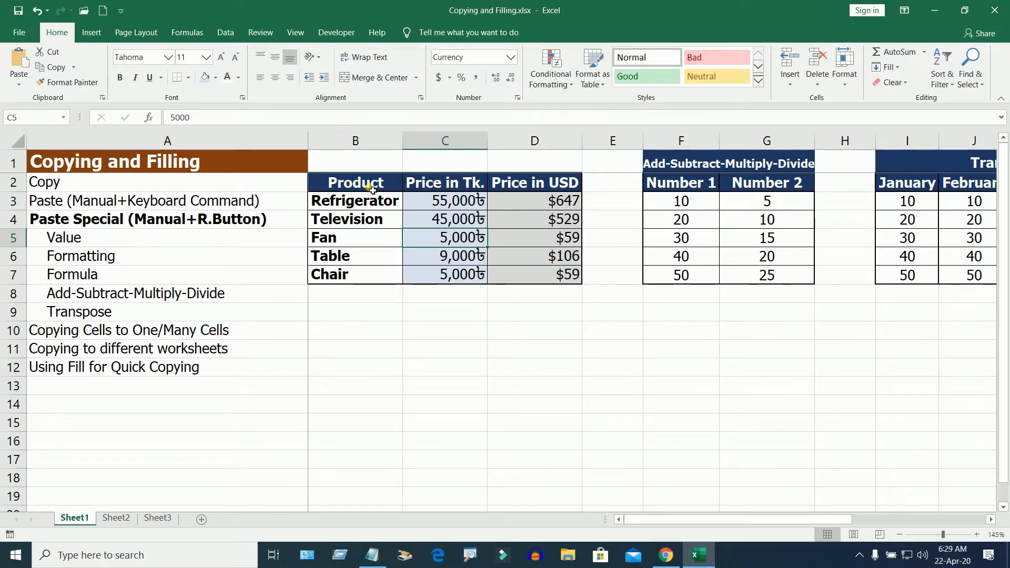
drag(372, 190, 469, 255)
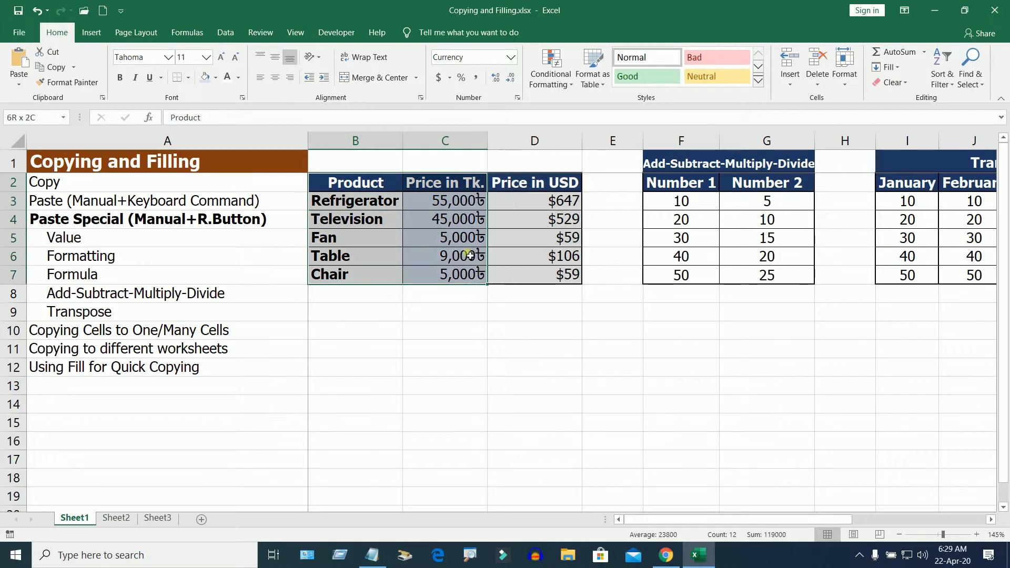
click(475, 221)
click(518, 204)
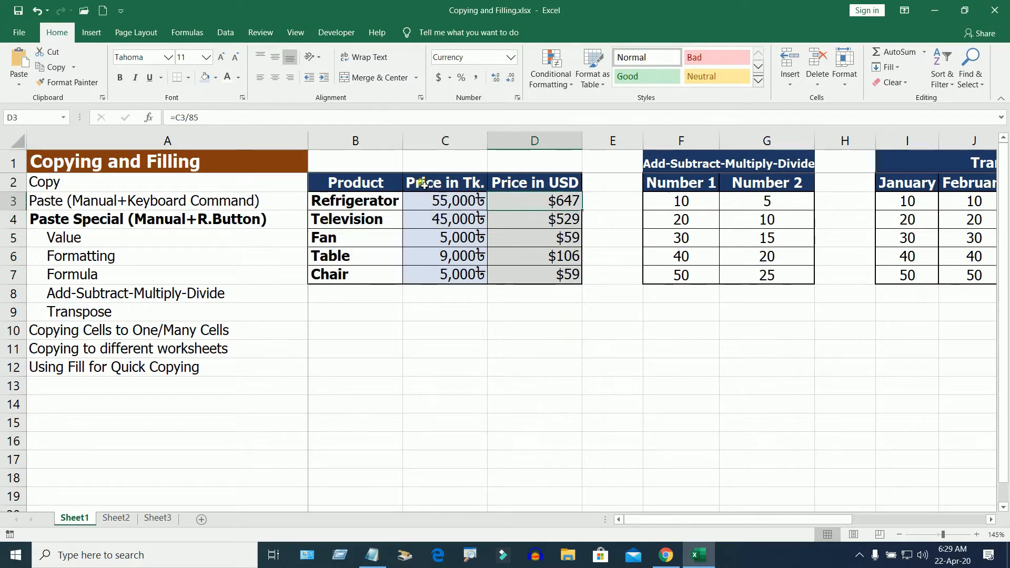
drag(379, 184, 550, 276)
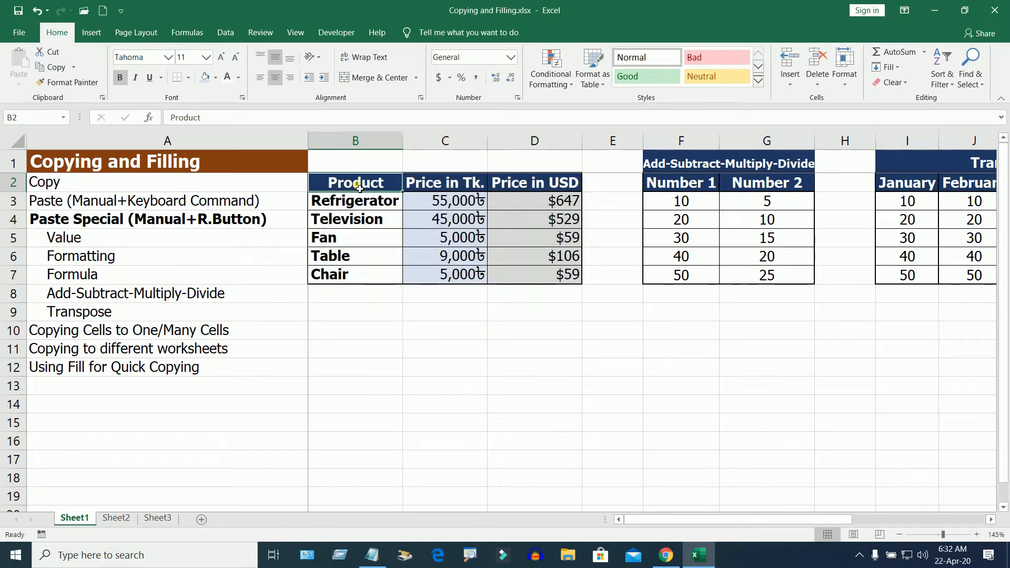
Step: Copy the product price table in B2:D7 and paste it with its formatting starting at cell B10
drag(344, 185, 578, 283)
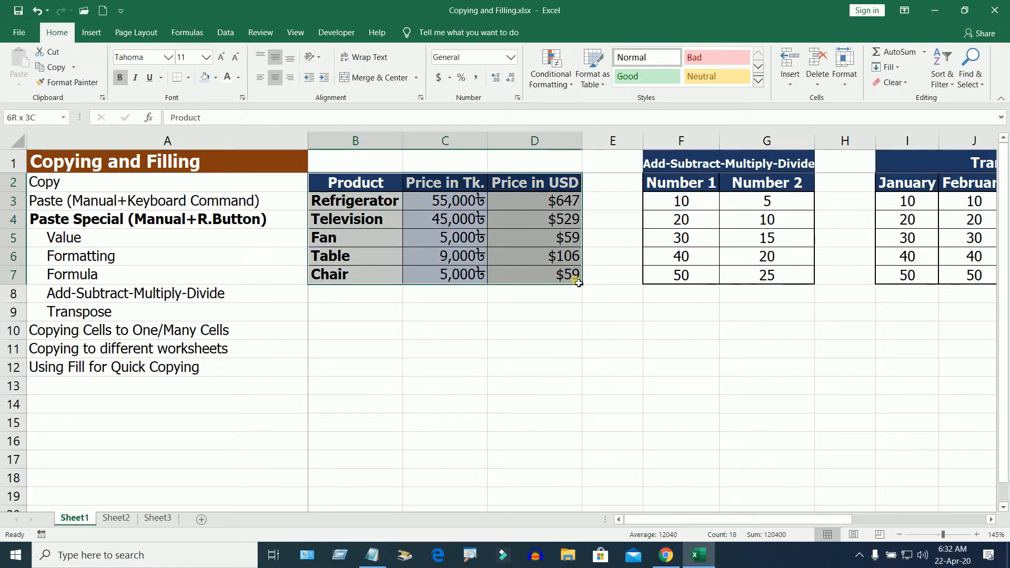
drag(578, 283, 578, 282)
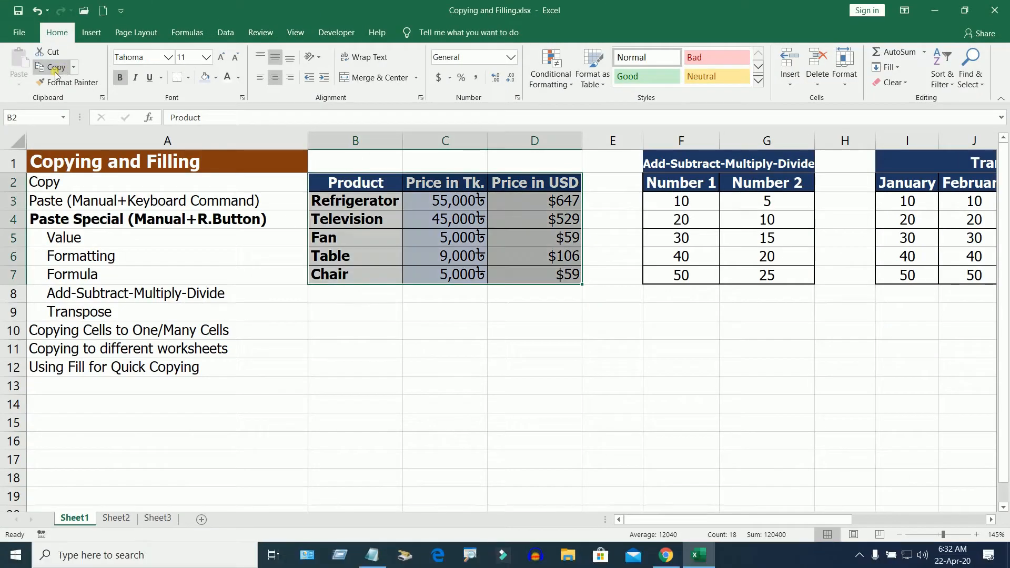
click(103, 67)
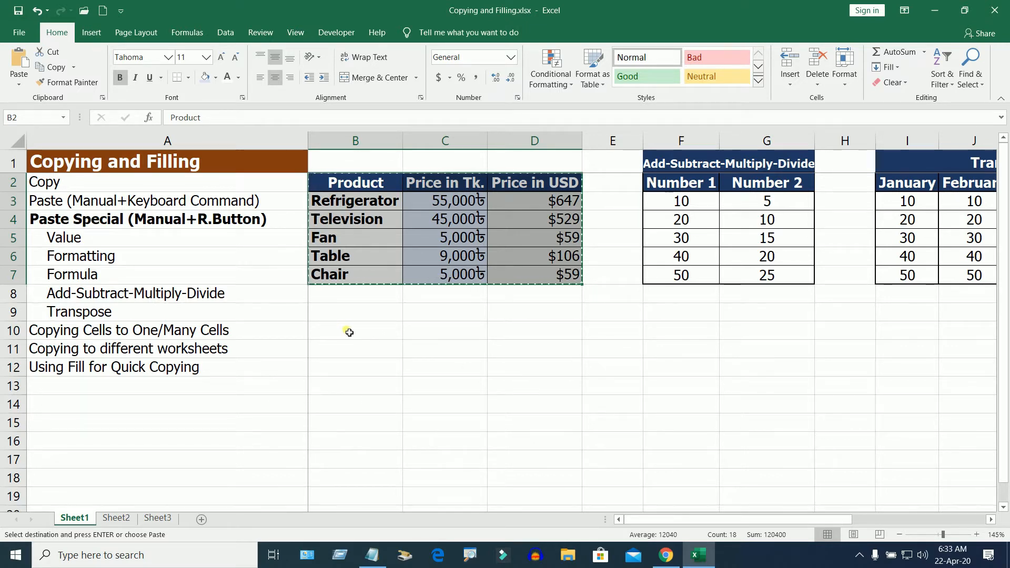
click(348, 334)
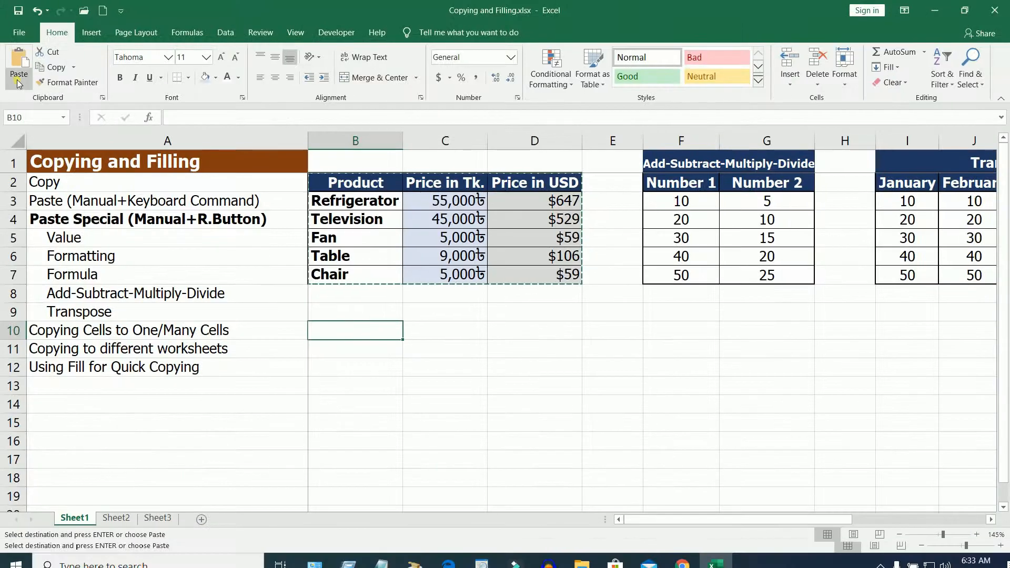
click(20, 57)
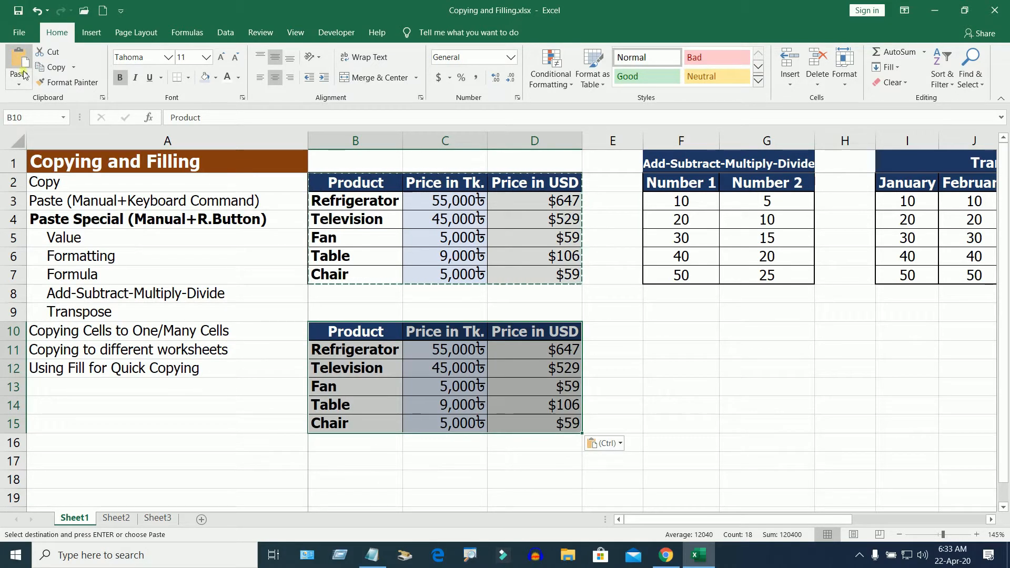
Step: Paste the copied product price table once more, starting at cell B18
scroll(334, 265, down, 1)
scroll(334, 265, up, 1)
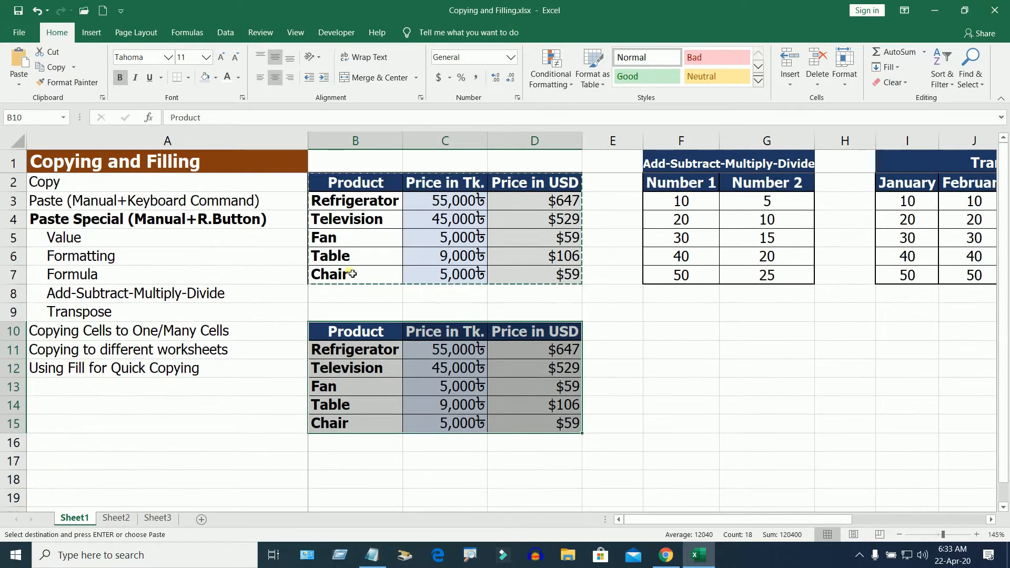
scroll(342, 316, down, 3)
click(348, 304)
click(349, 322)
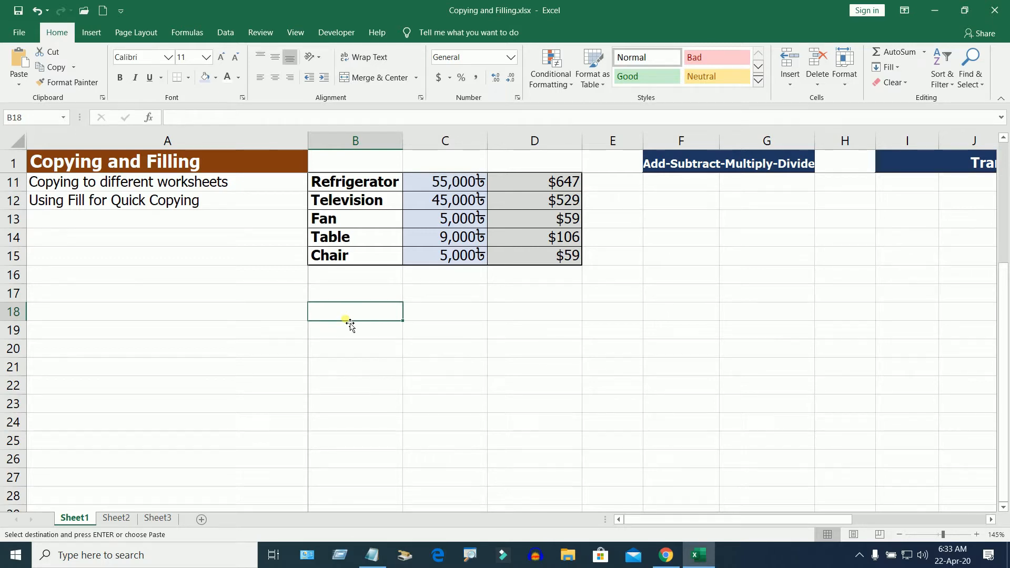
key(ctrl+v)
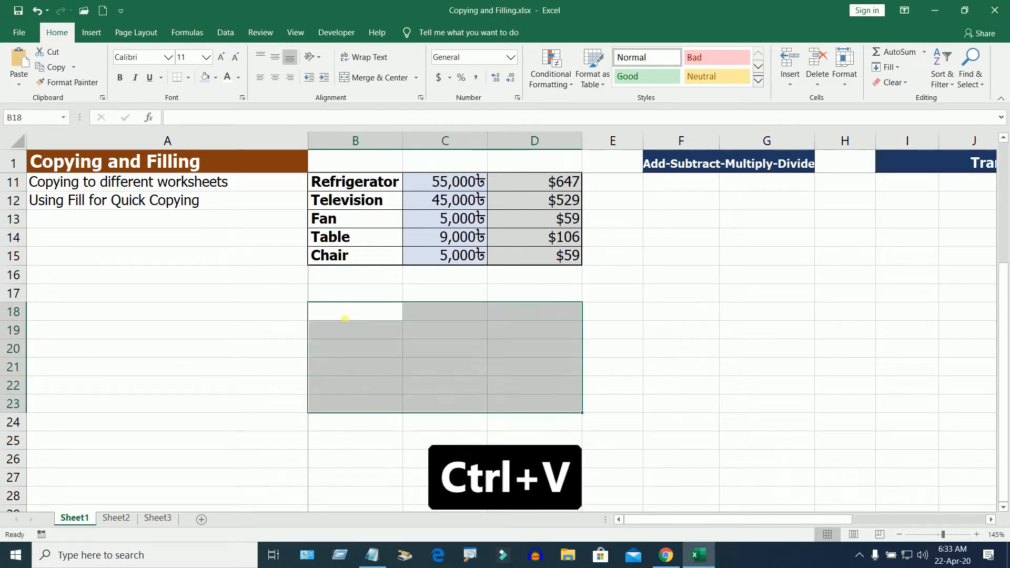
click(603, 330)
scroll(532, 294, up, 3)
scroll(521, 316, down, 3)
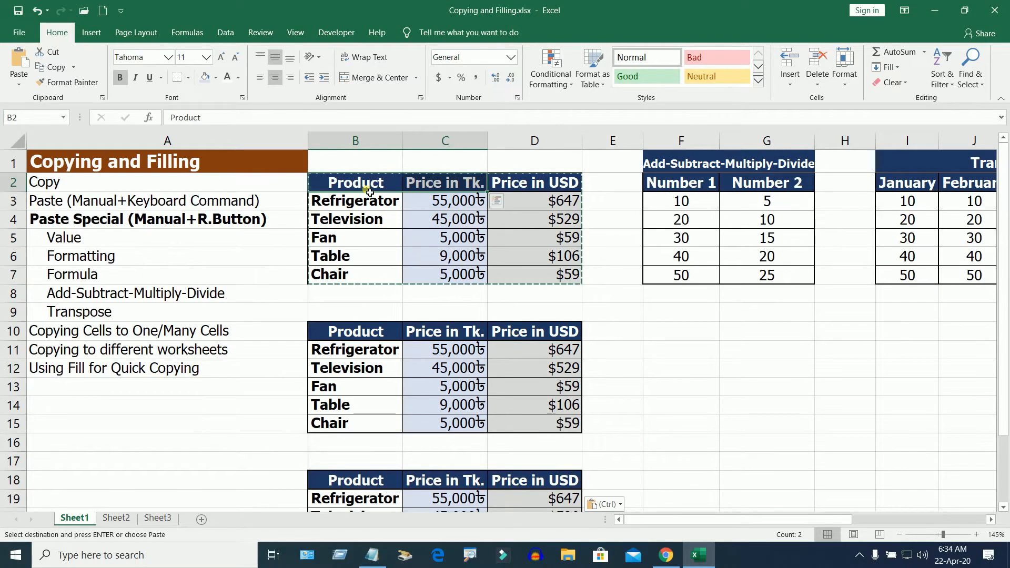
Step: Examine the original table's headers, product names and Tk. and USD price columns, including the formula behind the USD prices
drag(352, 181, 532, 271)
click(395, 219)
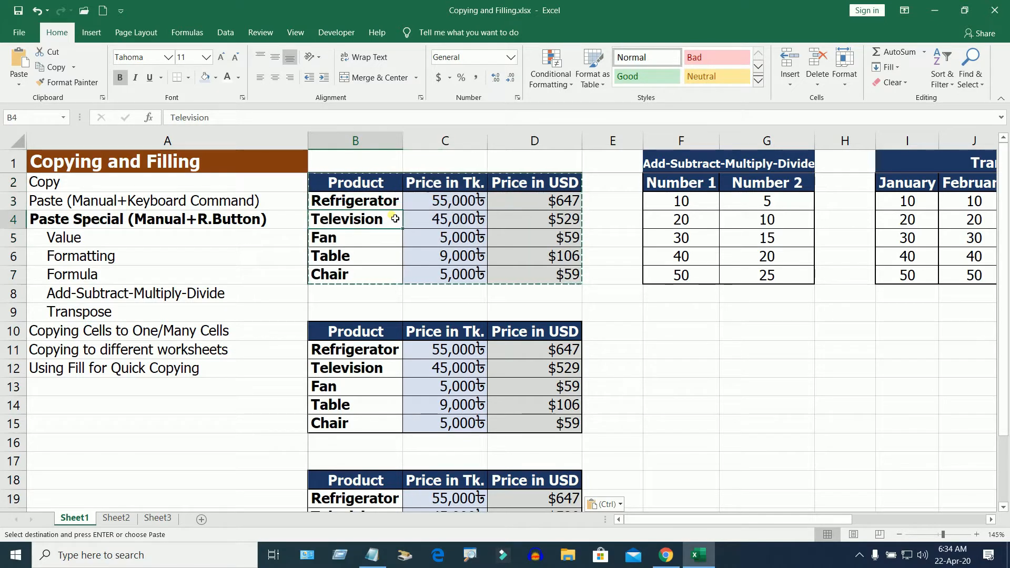
click(350, 184)
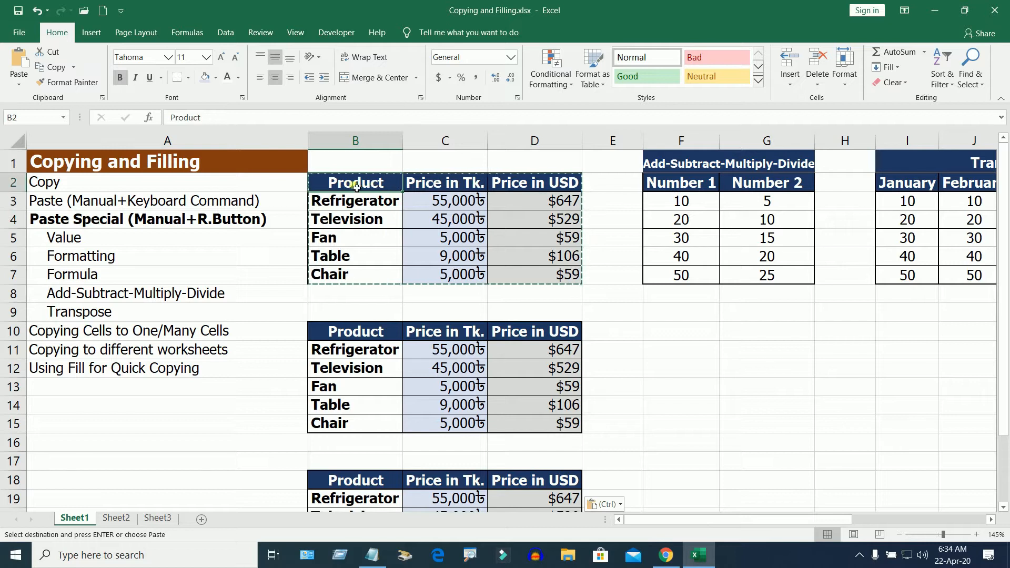
click(467, 185)
click(550, 188)
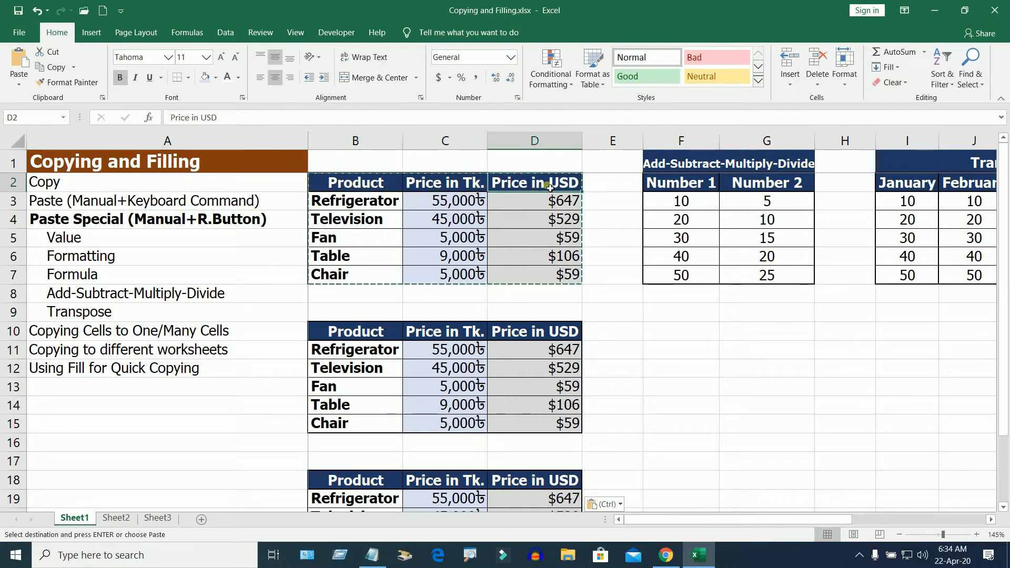
click(385, 188)
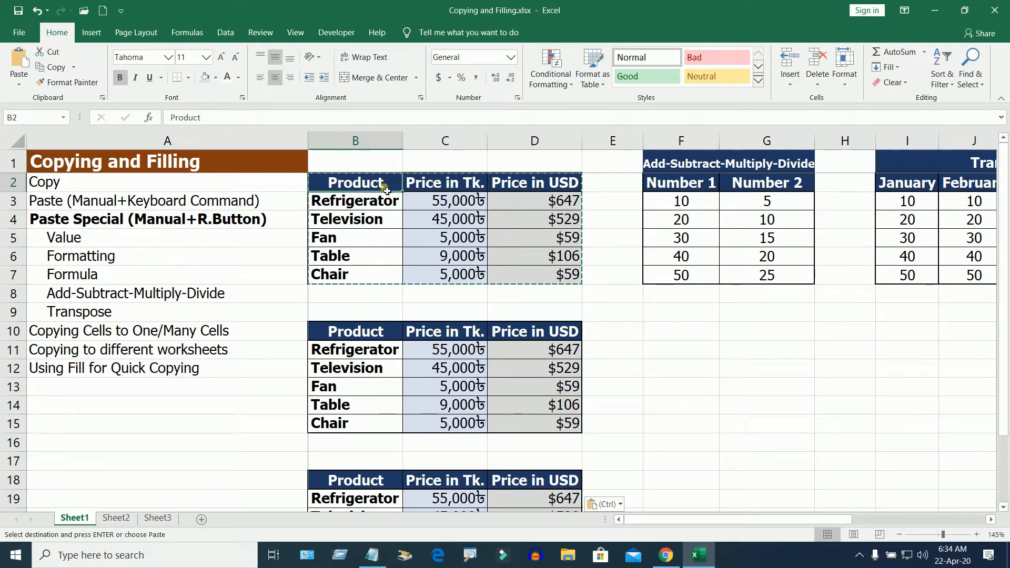
click(456, 191)
drag(339, 202, 350, 278)
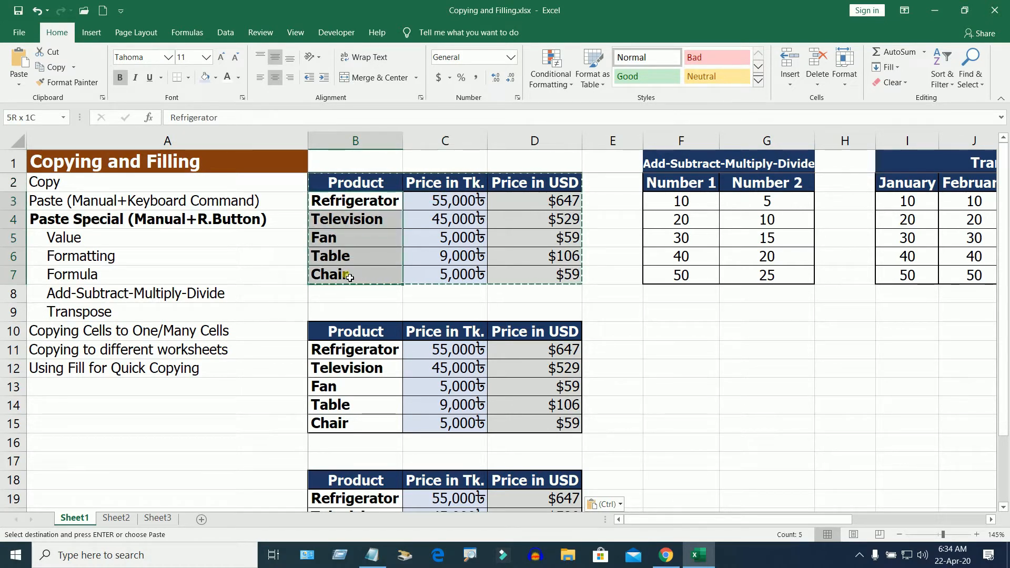
click(442, 205)
drag(438, 216, 441, 257)
click(440, 205)
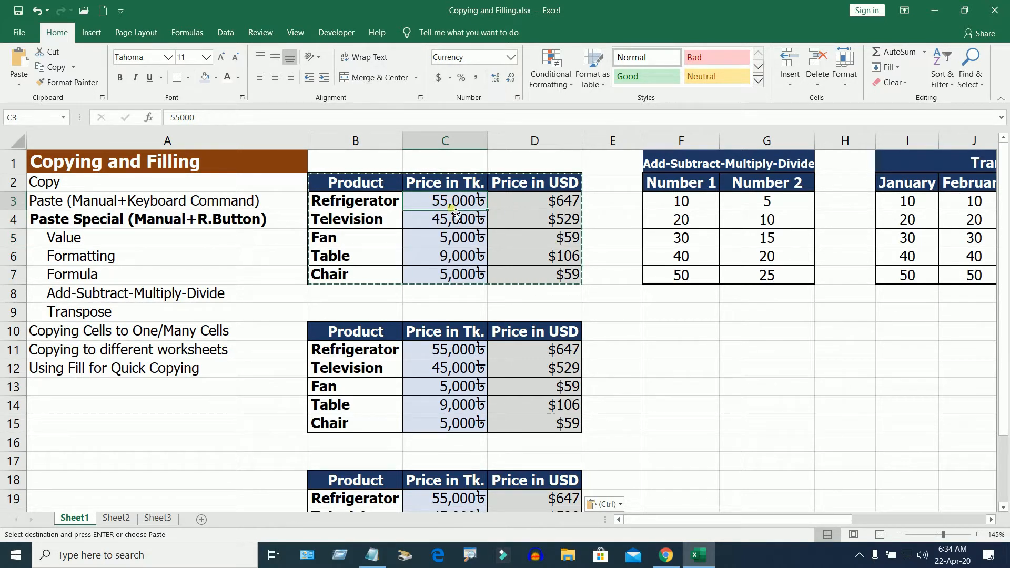
click(554, 204)
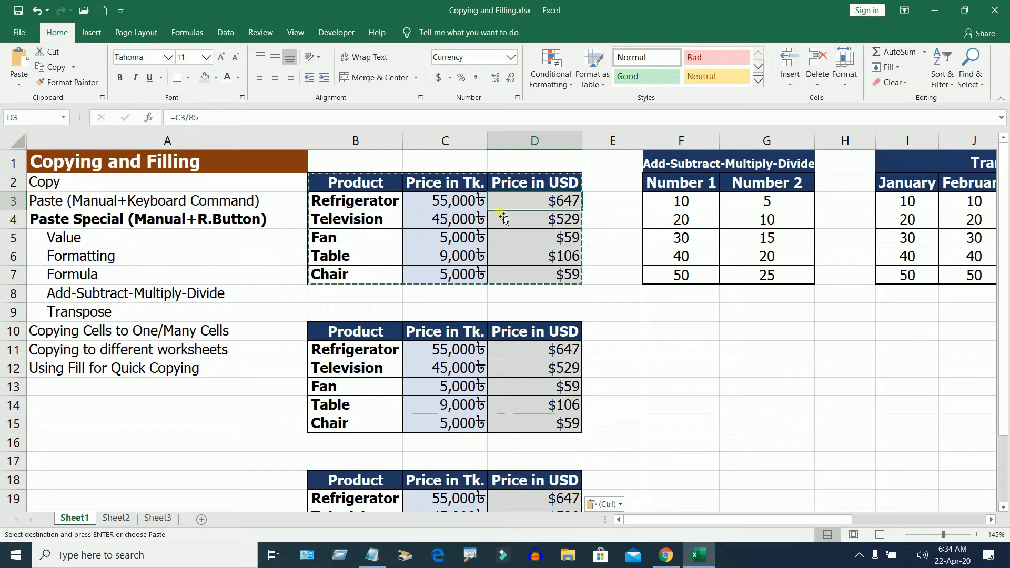
drag(478, 207, 447, 274)
drag(542, 206, 550, 275)
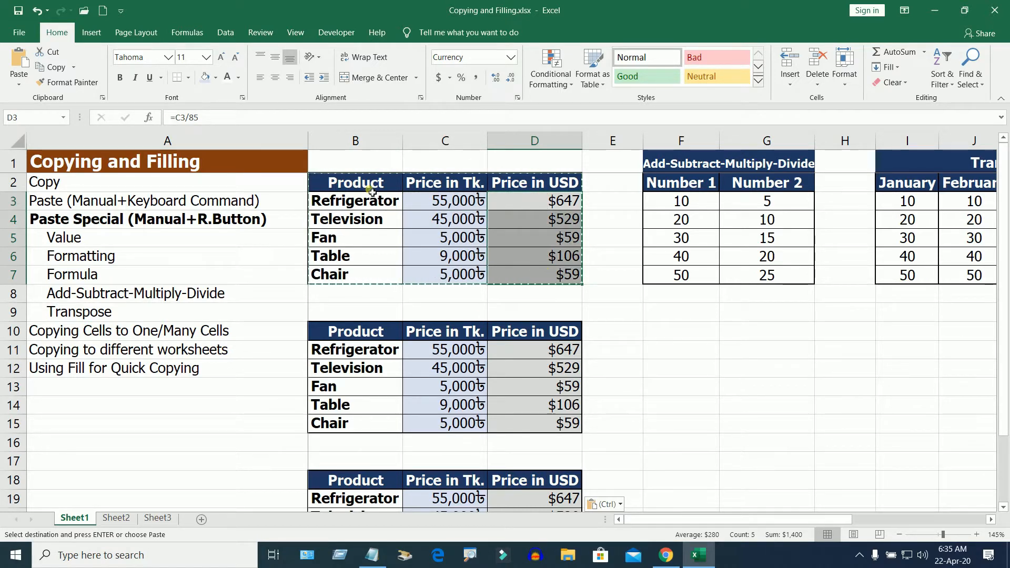
Step: Copy the original table B2:D7 again and paste only its values starting at cell F11
drag(361, 184, 535, 276)
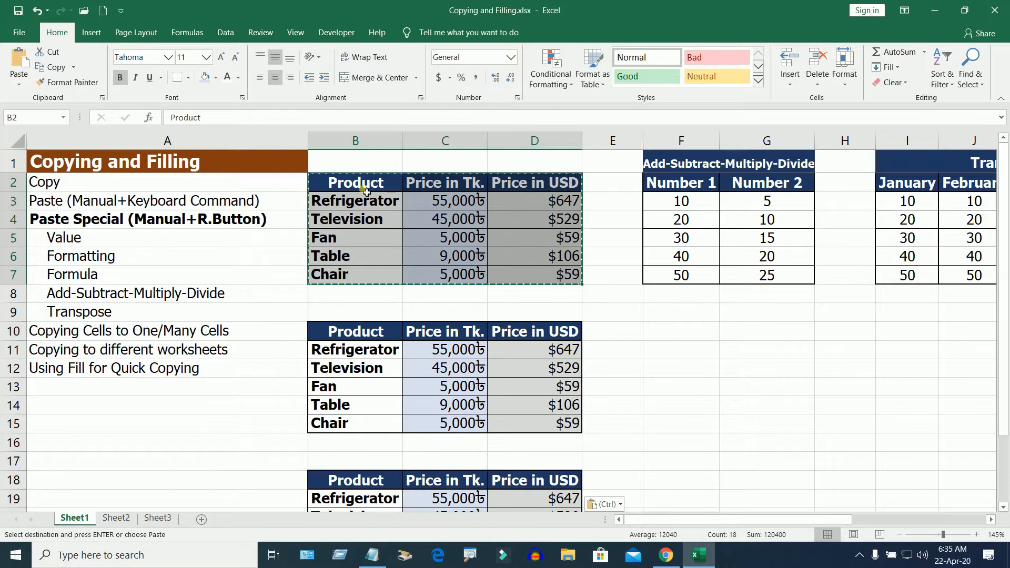
drag(362, 184, 574, 275)
drag(364, 181, 577, 280)
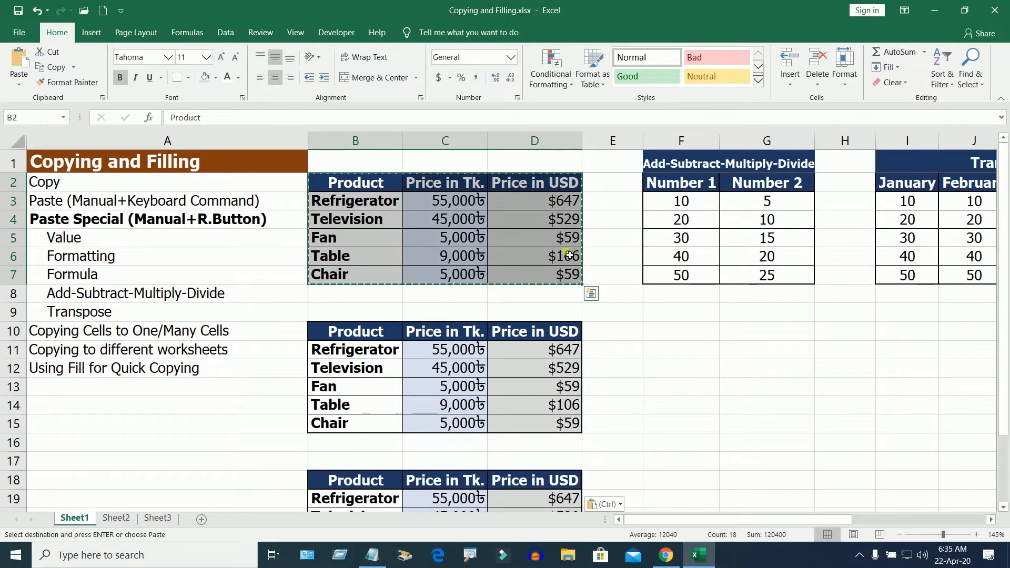
click(66, 69)
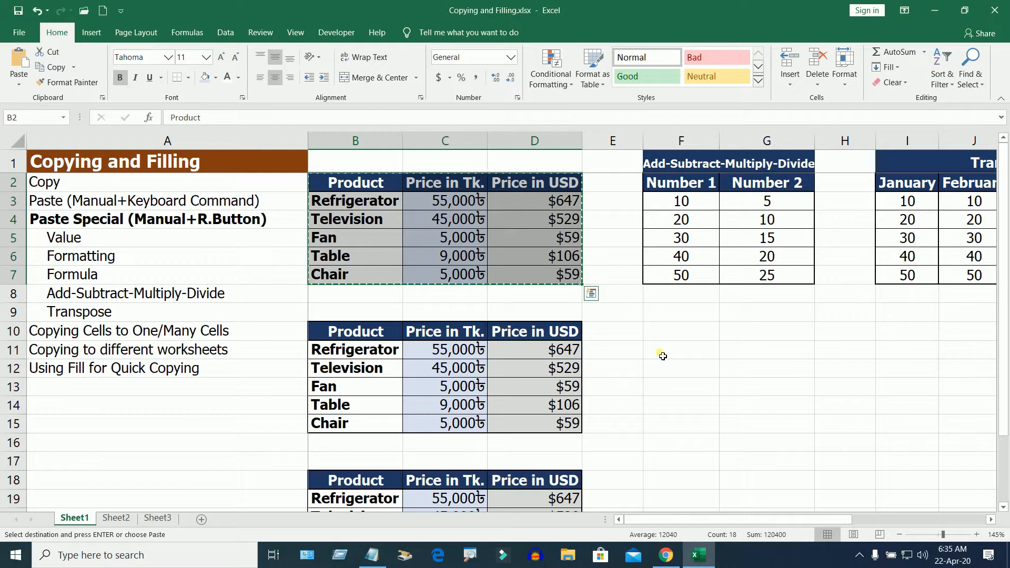
click(662, 356)
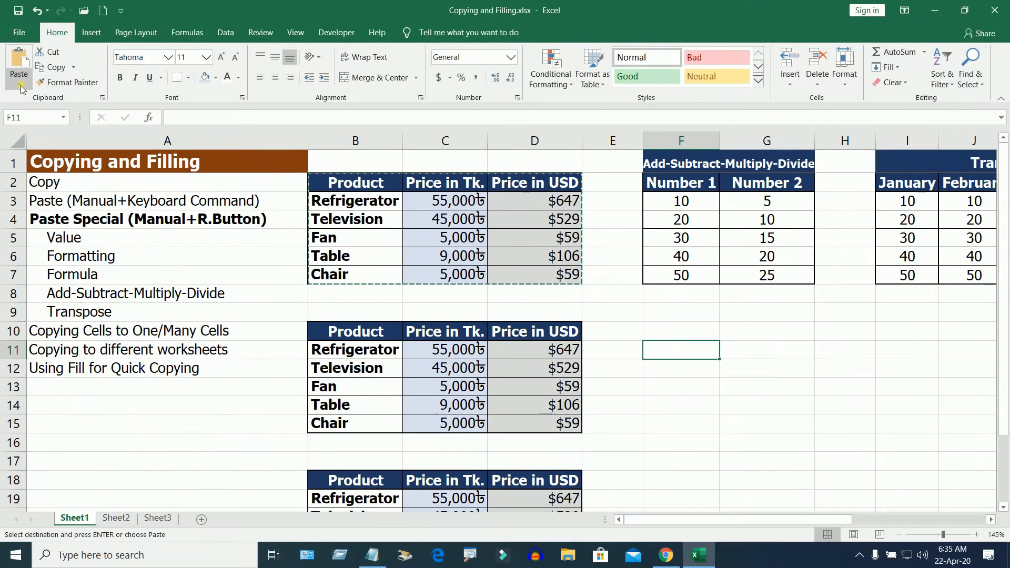
click(20, 85)
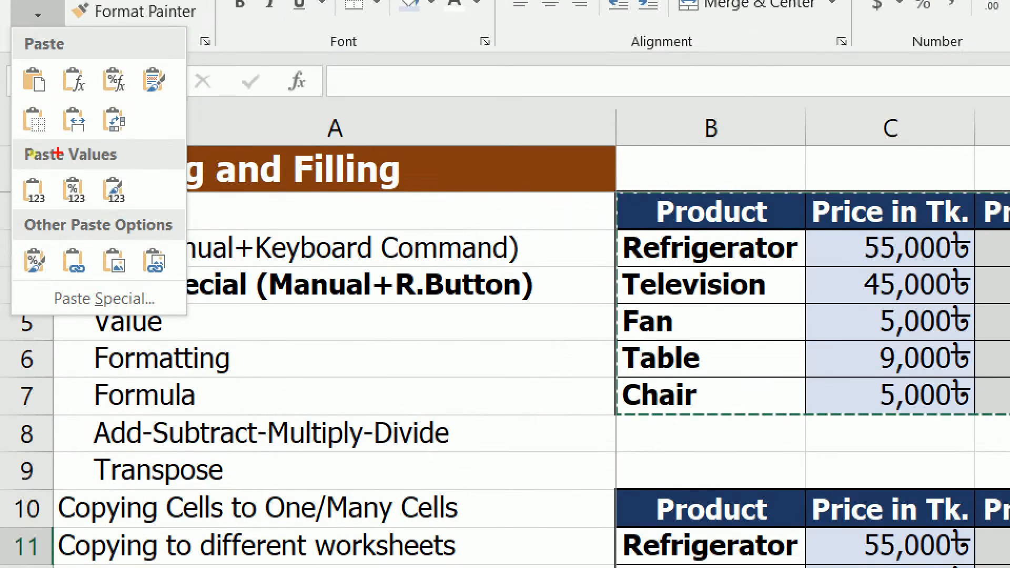
mouse_move(11, 145)
mouse_down()
mouse_move(114, 143)
mouse_move(124, 158)
mouse_move(7, 156)
mouse_up()
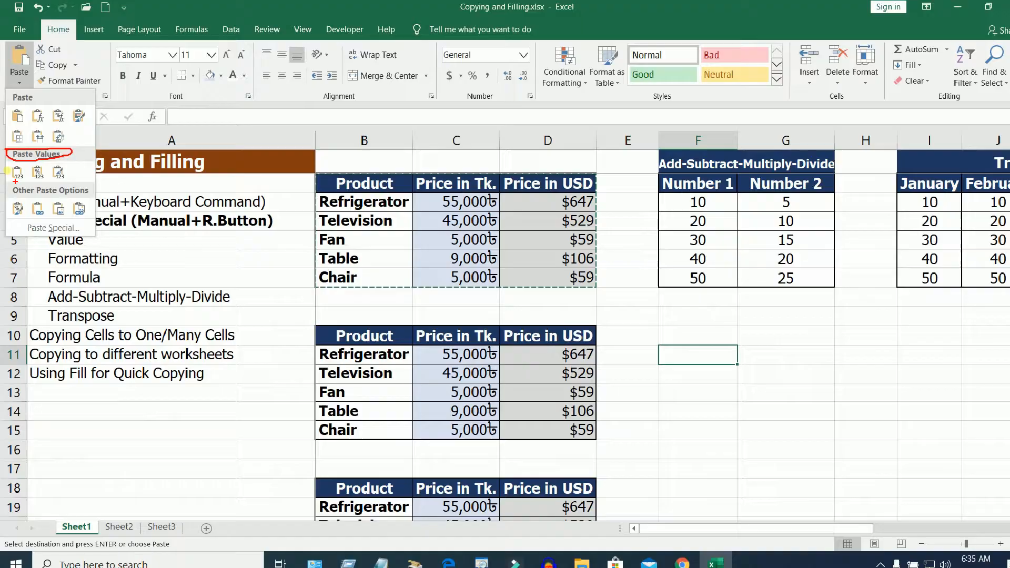
key(Escape)
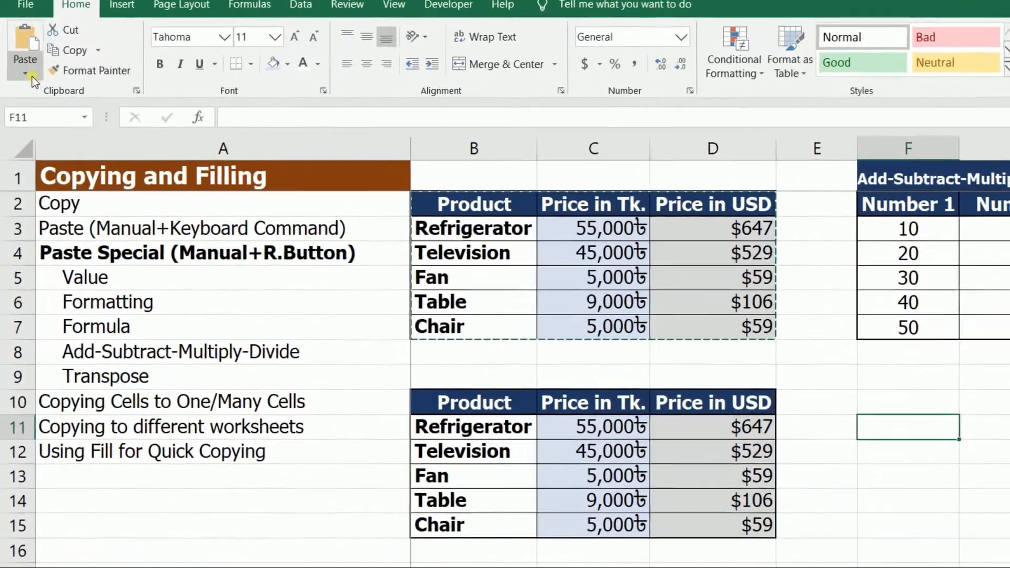
click(20, 79)
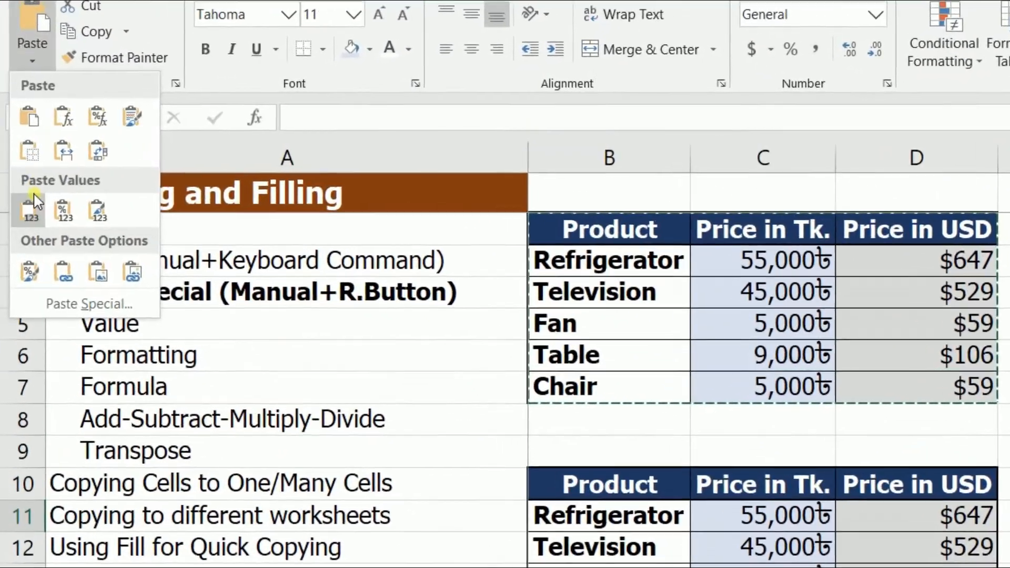
click(31, 209)
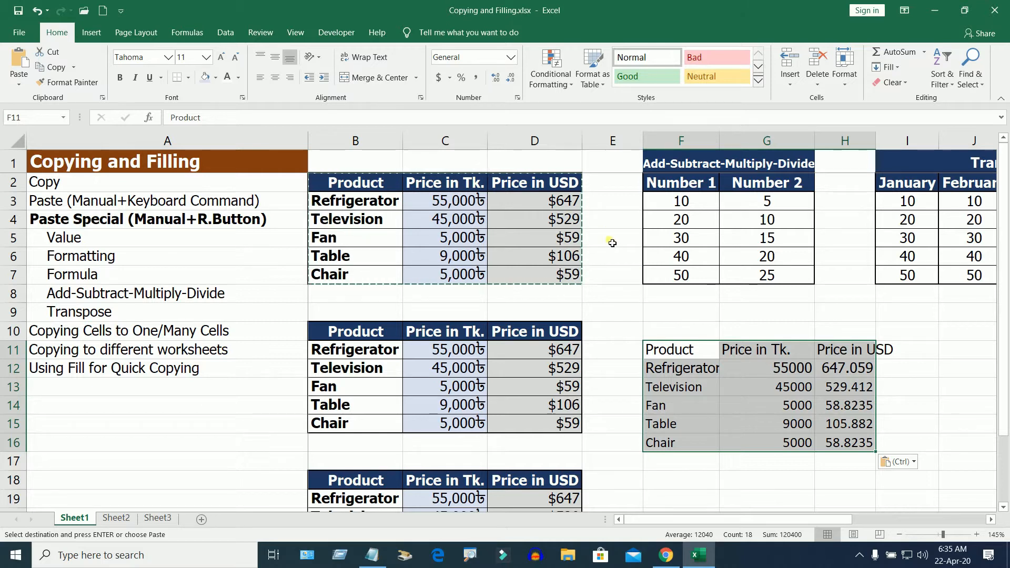
Step: Examine the headers, product names and price columns of the values-only copy in F11:H16 against the original table
click(684, 357)
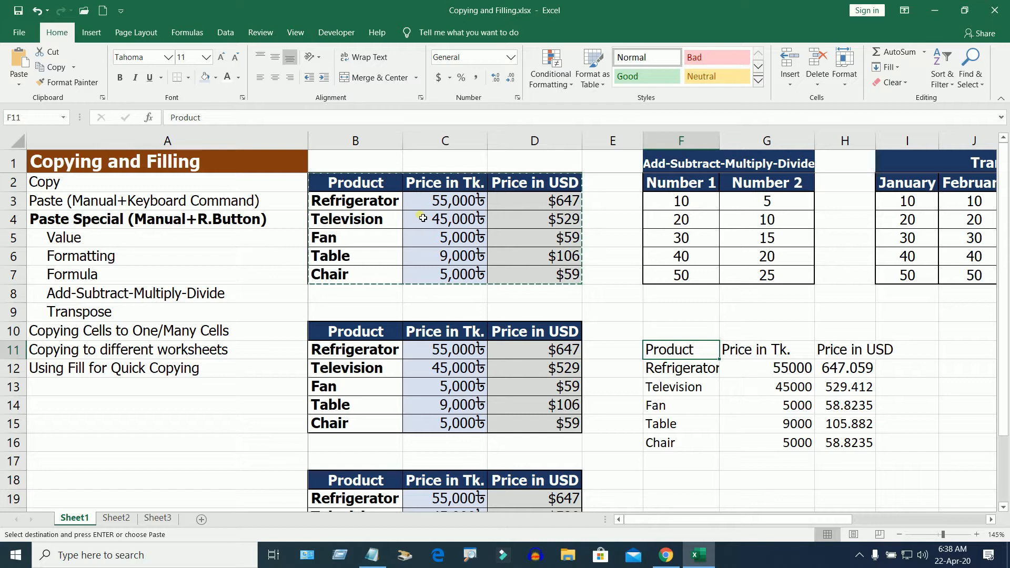
drag(665, 349, 850, 358)
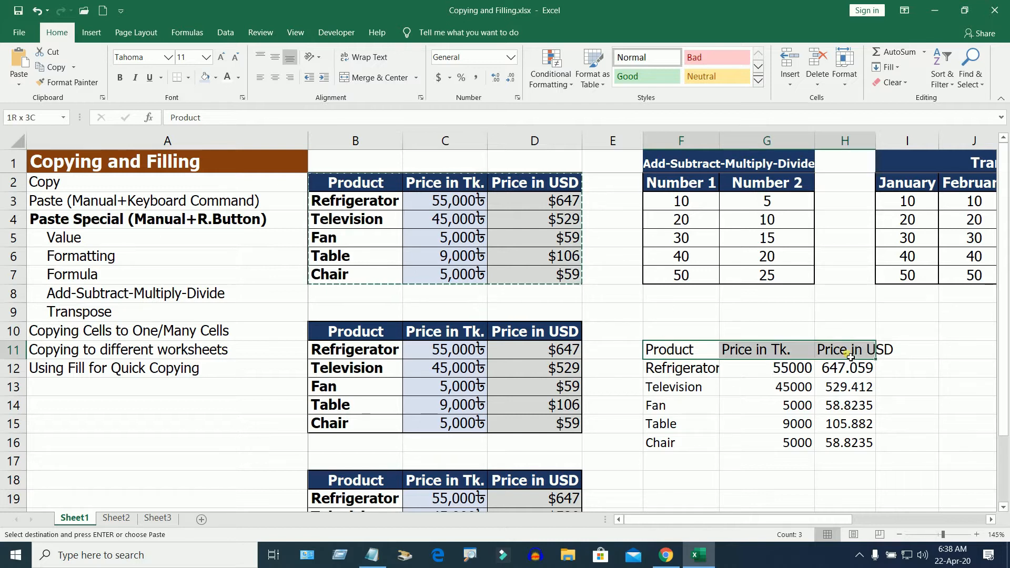
drag(678, 368, 679, 446)
drag(770, 369, 802, 445)
drag(857, 369, 823, 479)
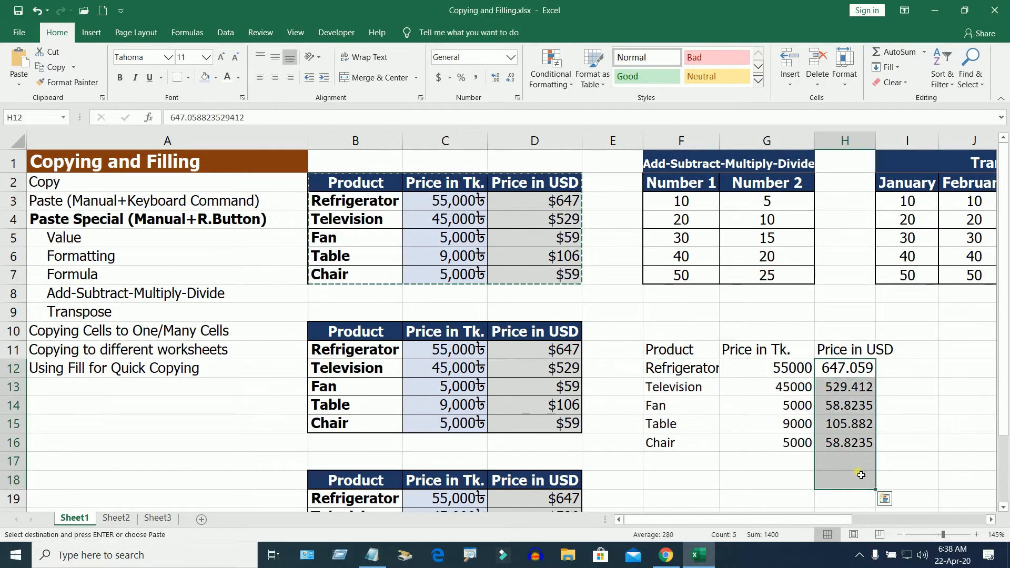
click(842, 426)
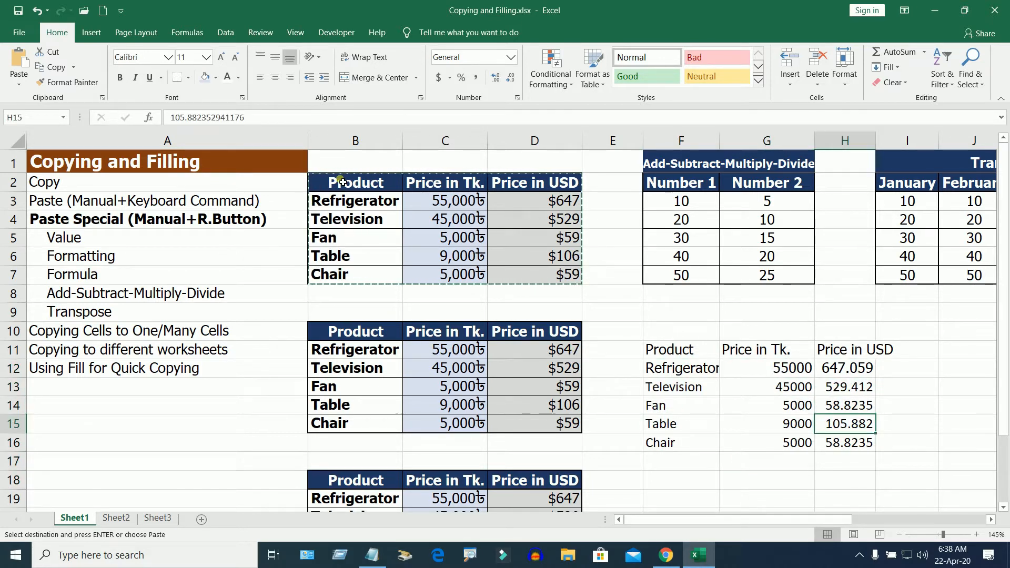
drag(678, 351, 843, 357)
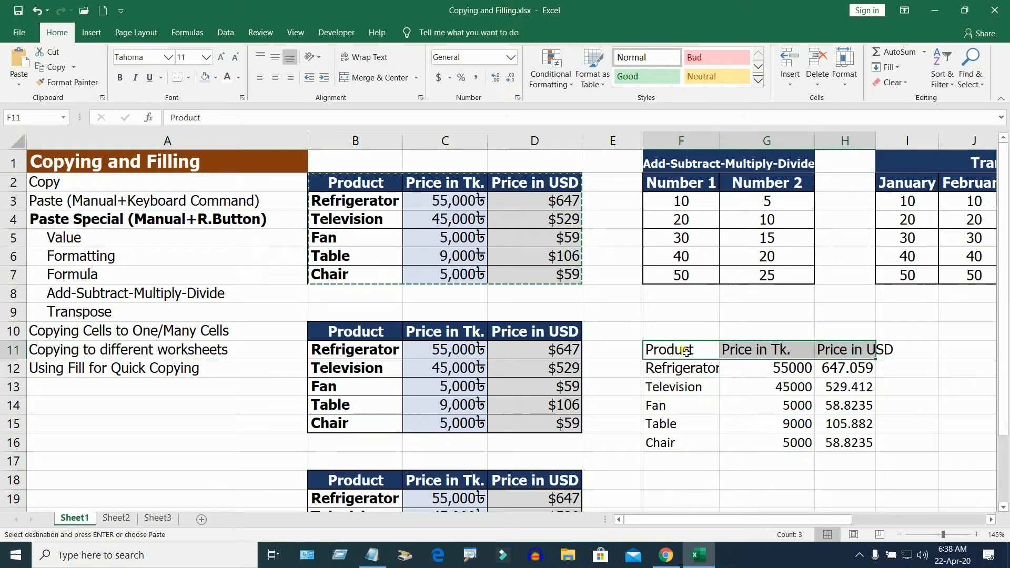
click(673, 372)
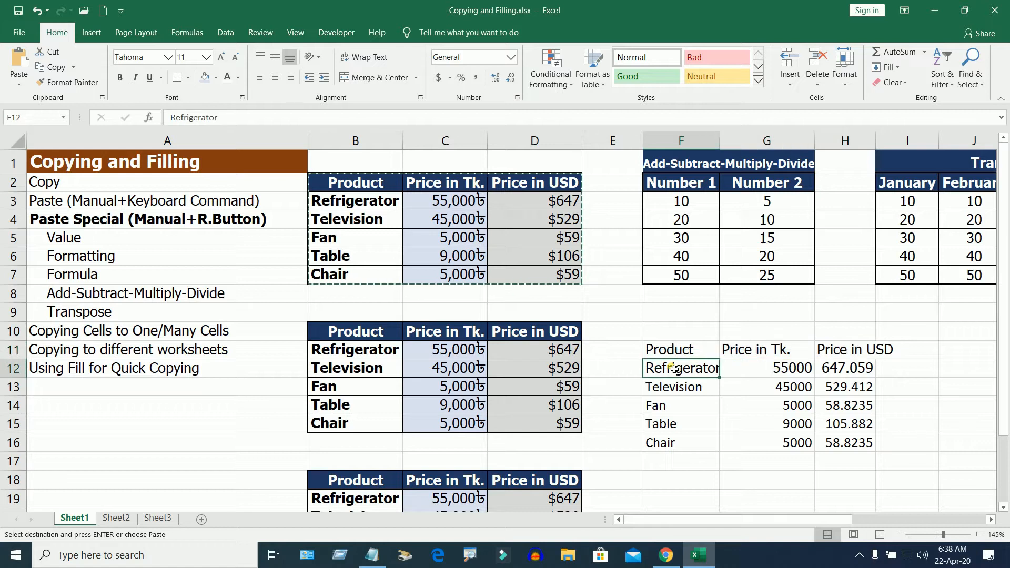
Step: Check the product name, Tk. price and USD price cells of the values-only copy in rows 12 to 16
drag(670, 372, 683, 444)
click(778, 375)
drag(783, 419, 787, 450)
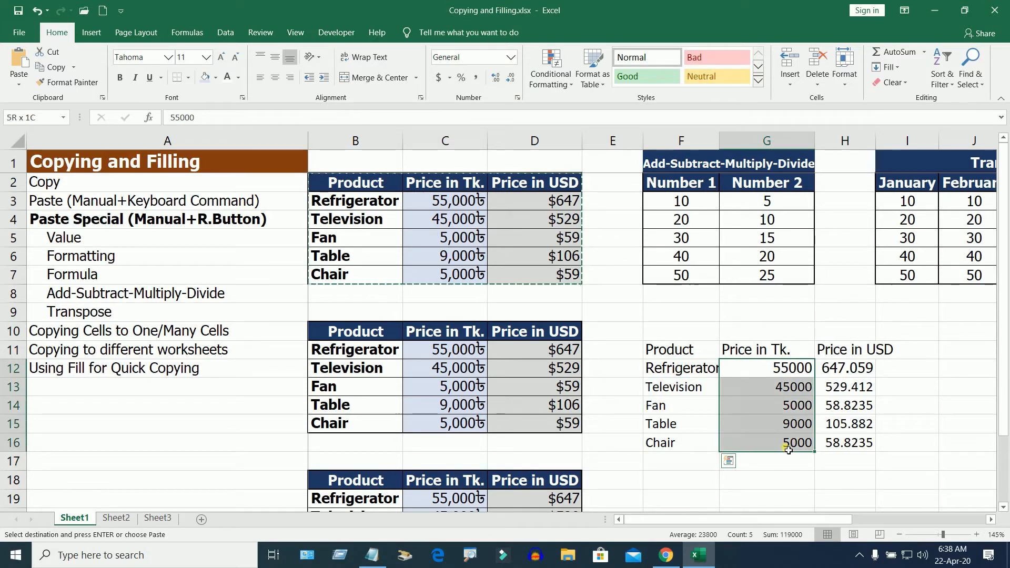
drag(851, 370, 853, 451)
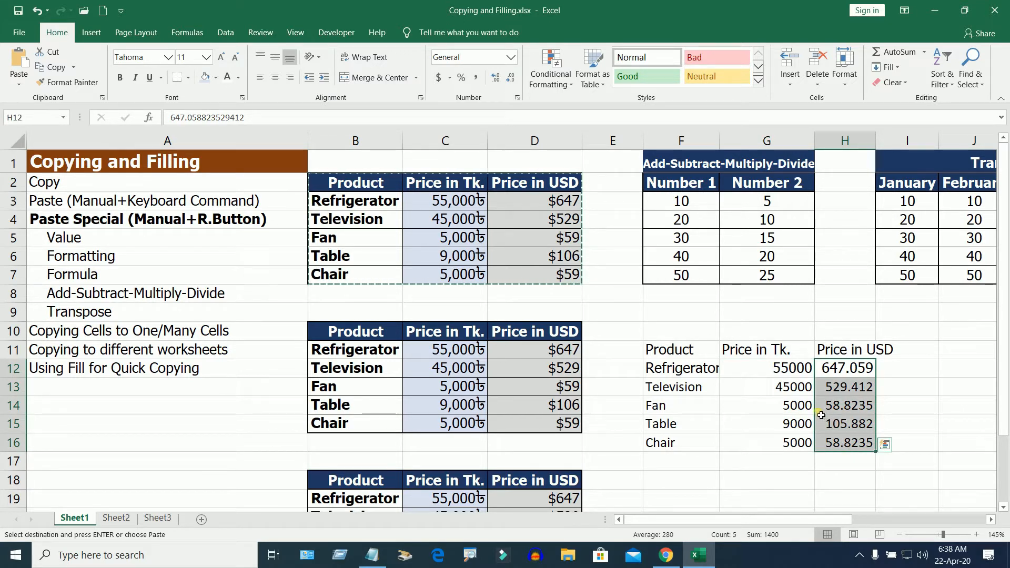
scroll(703, 401, down, 3)
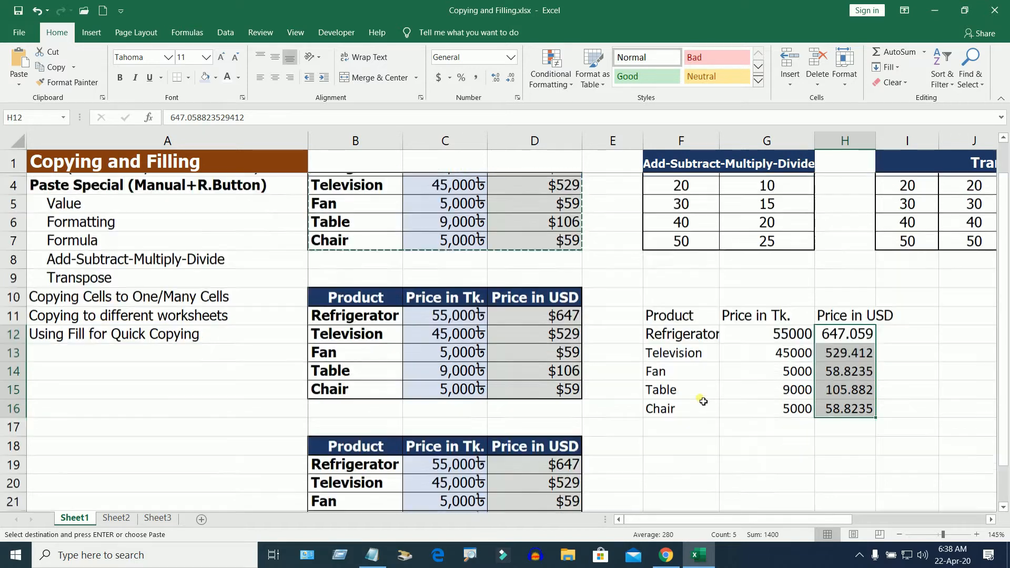
scroll(704, 401, up, 3)
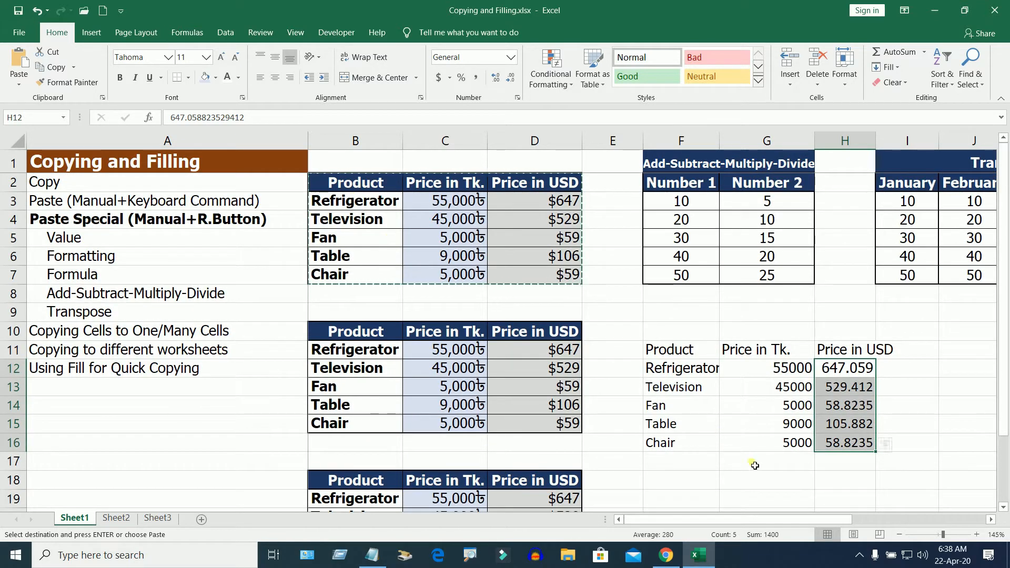
Step: Copy the original product price table B2:D7 and paste only its values starting at cell F18
drag(380, 186, 562, 287)
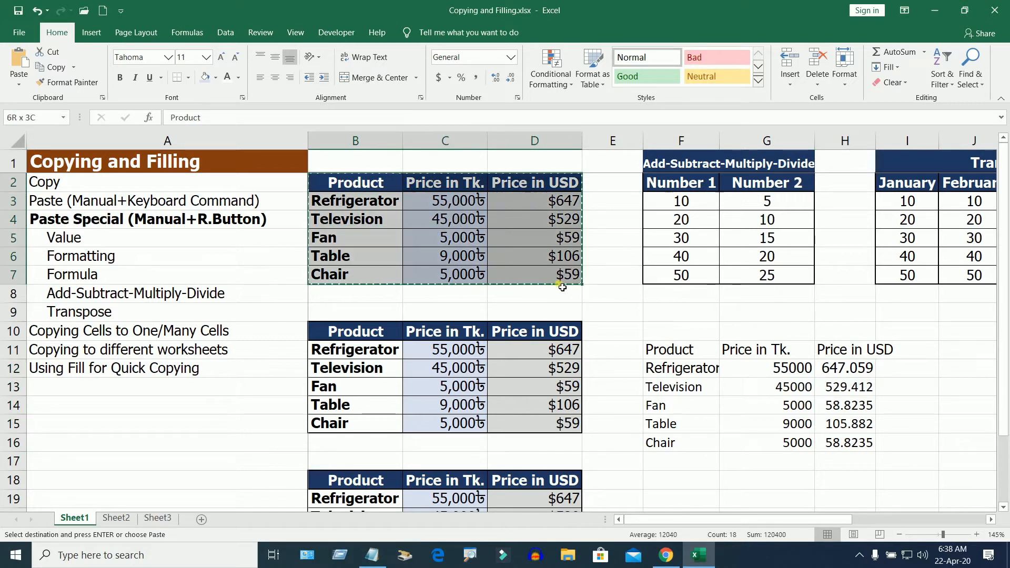
key(ctrl+c)
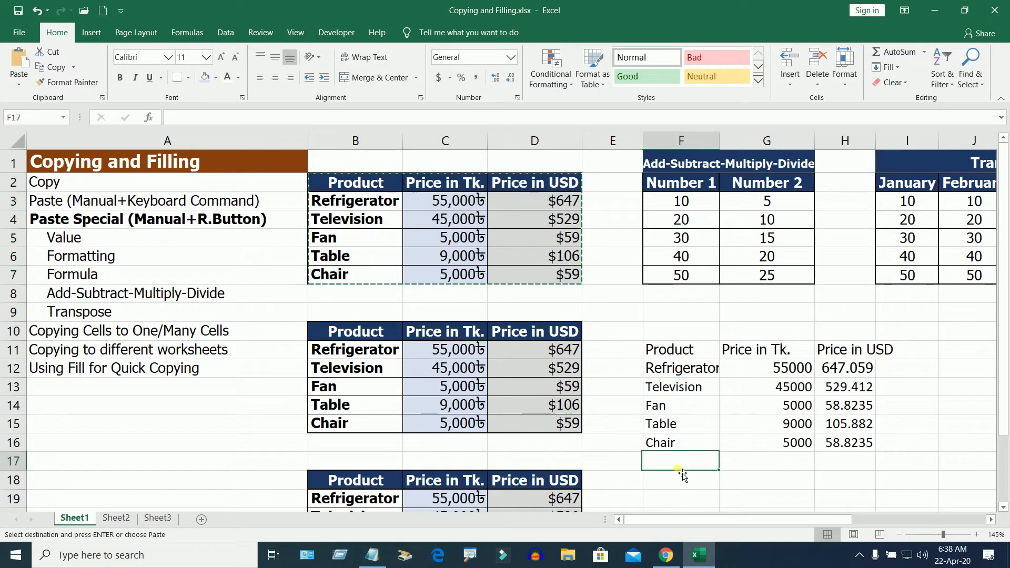
scroll(682, 475, down, 1)
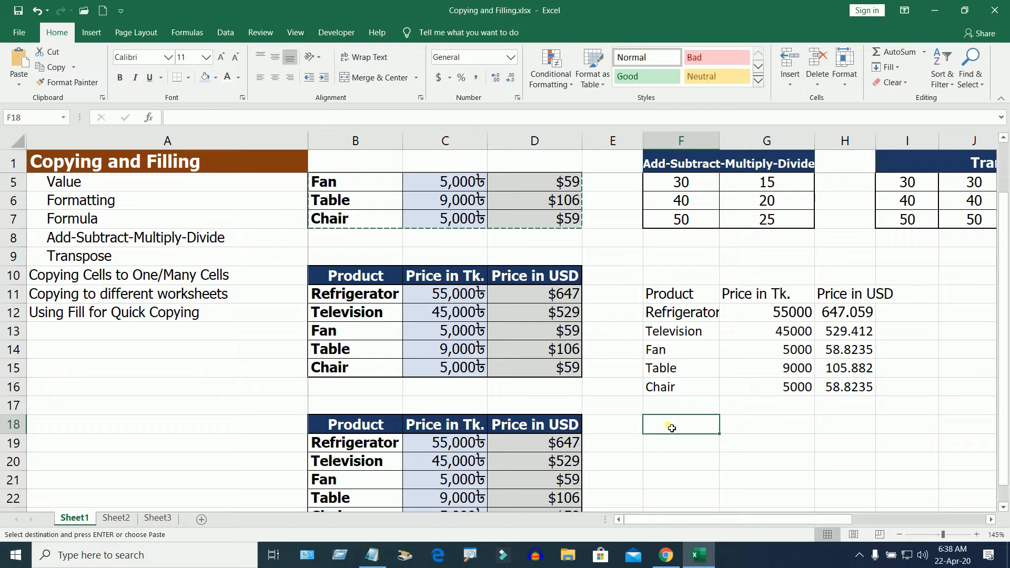
right_click(671, 428)
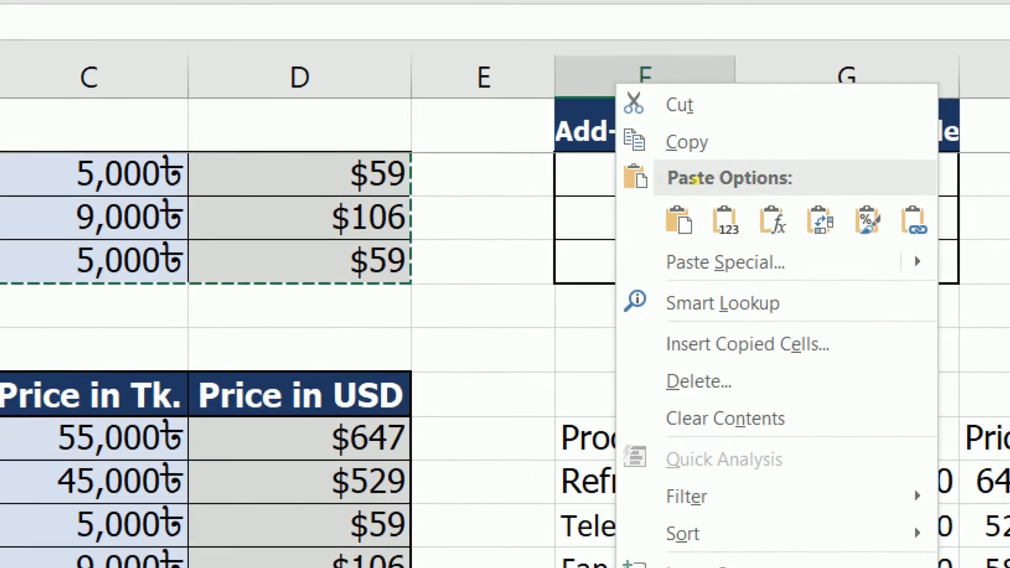
mouse_move(644, 209)
mouse_down()
mouse_move(801, 197)
mouse_move(1003, 202)
mouse_move(645, 221)
mouse_move(658, 259)
mouse_up()
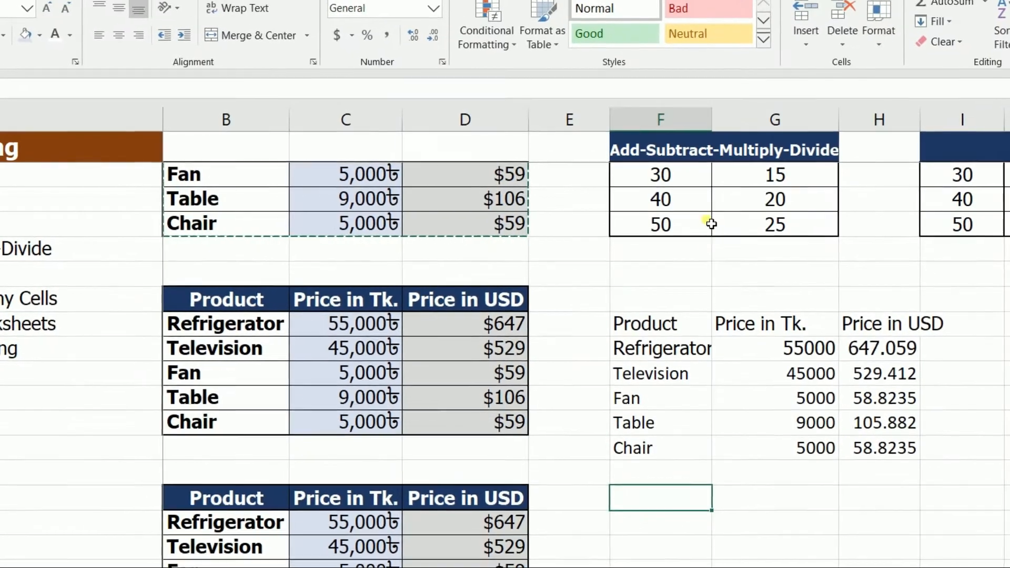
right_click(661, 497)
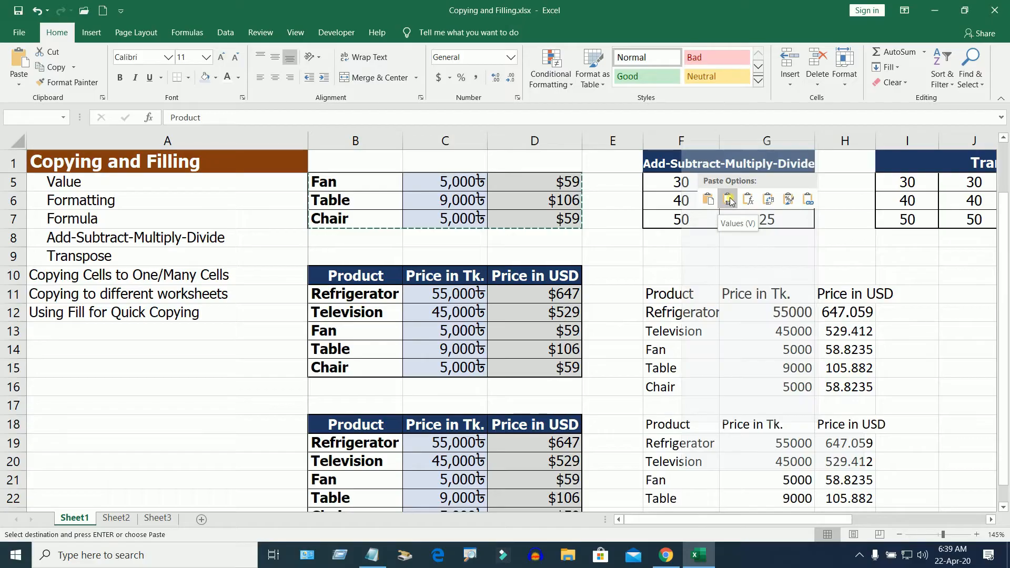
click(729, 199)
scroll(768, 385, down, 2)
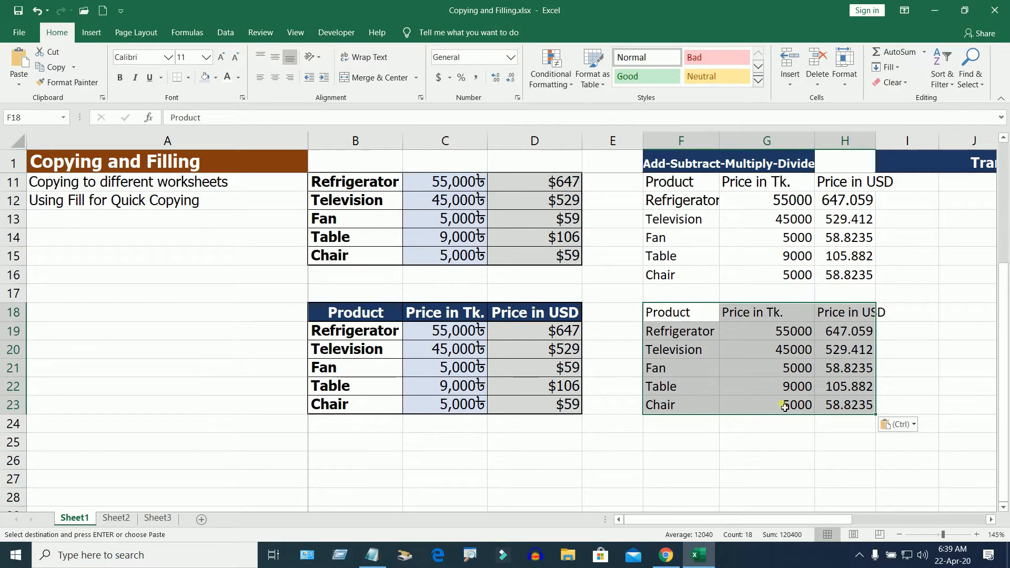
Step: Copy the table B2:D7 again and use Paste Special with the Values option to paste it starting at cell F25
scroll(783, 407, up, 4)
drag(350, 187, 575, 279)
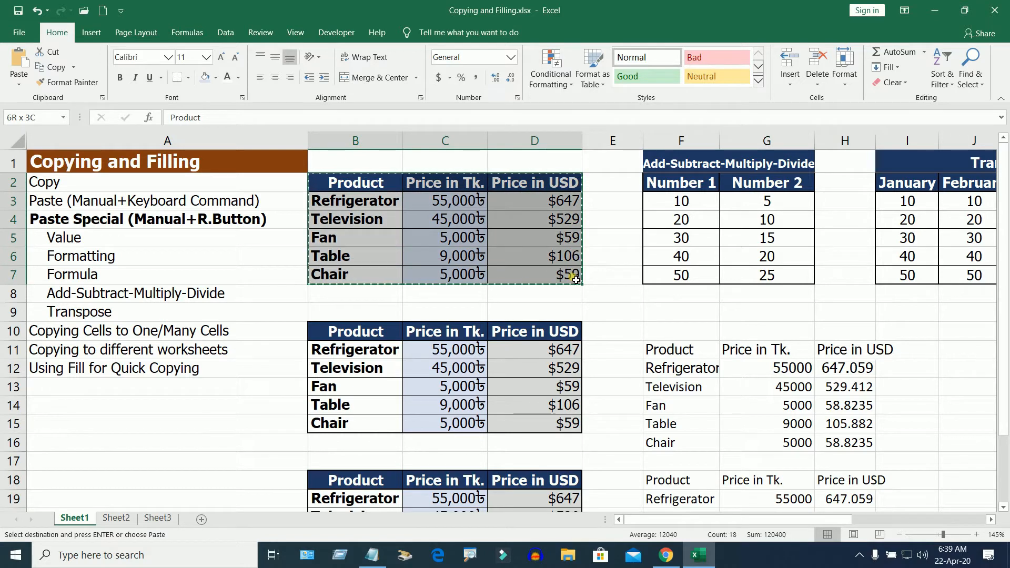
key(ctrl+v)
scroll(684, 347, down, 6)
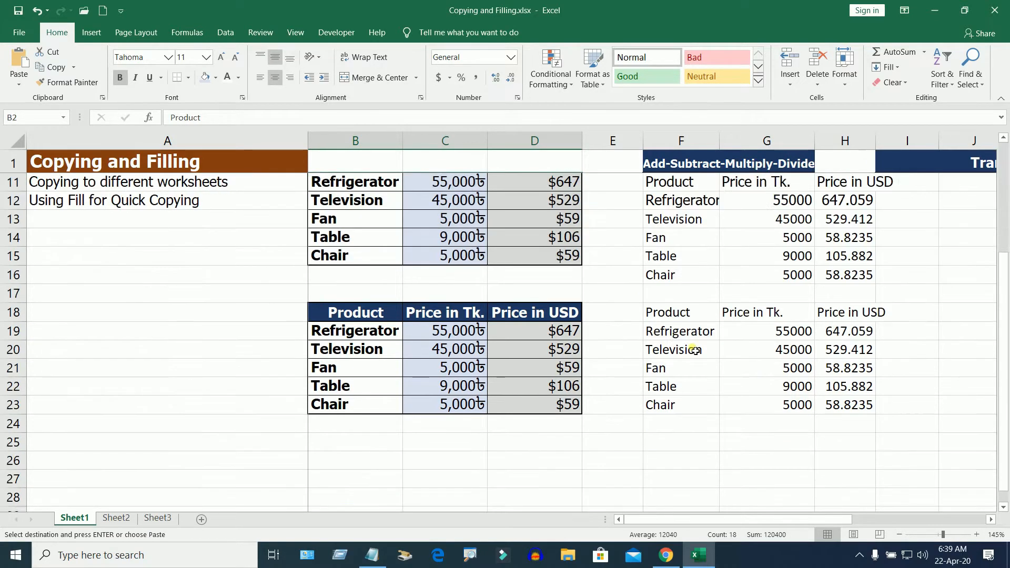
click(666, 280)
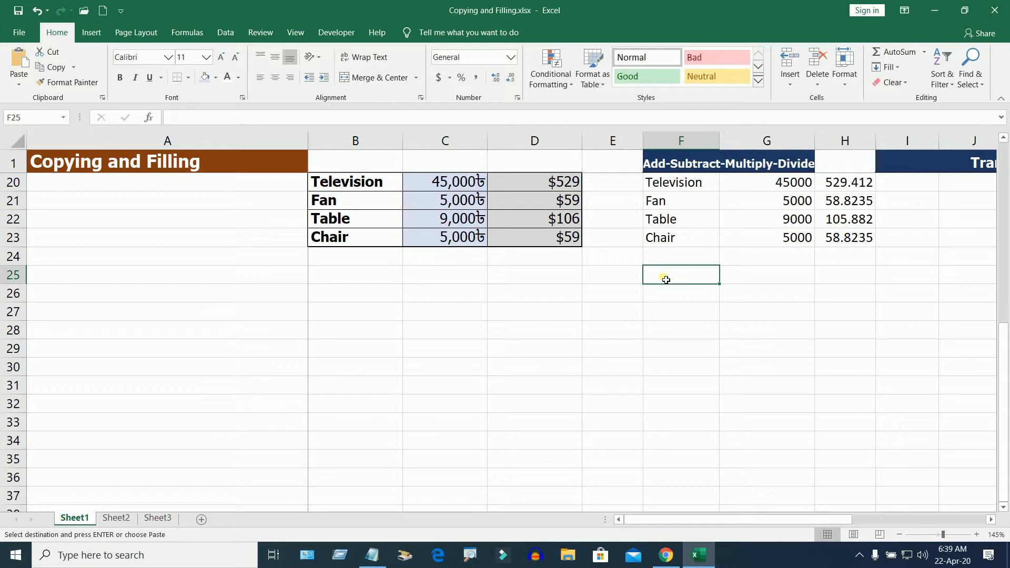
right_click(665, 279)
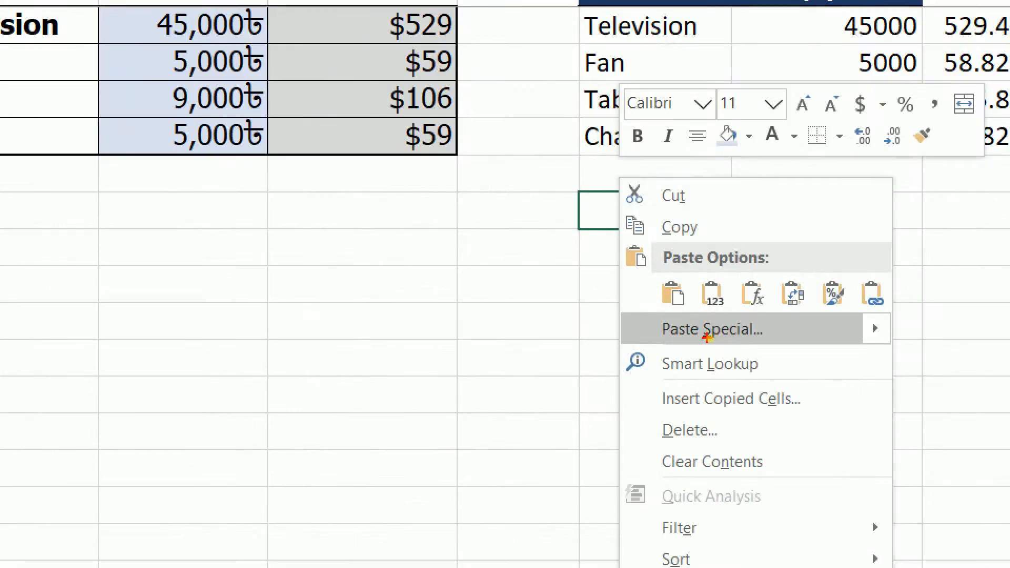
click(722, 331)
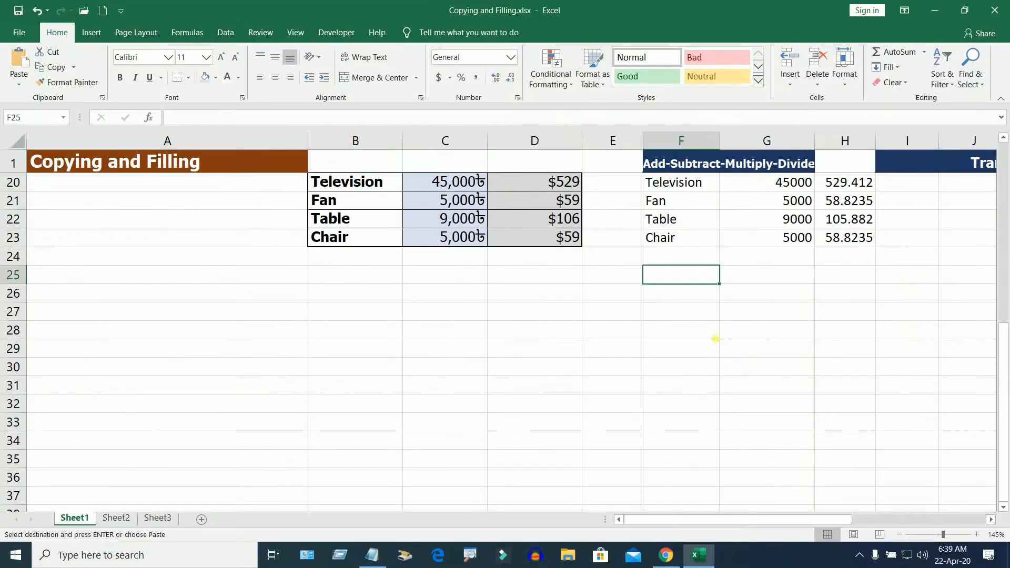
right_click(683, 276)
click(732, 336)
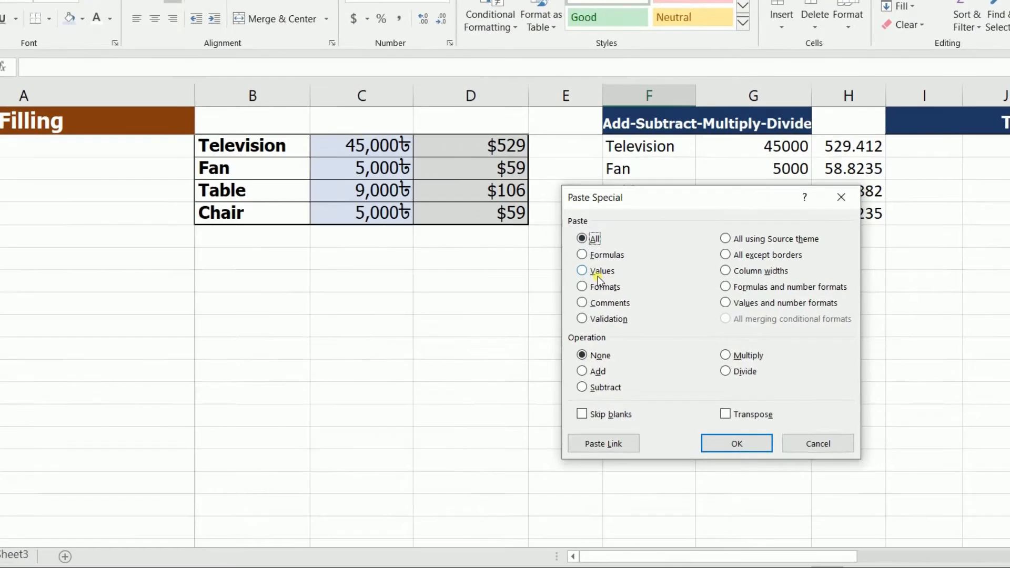
click(607, 276)
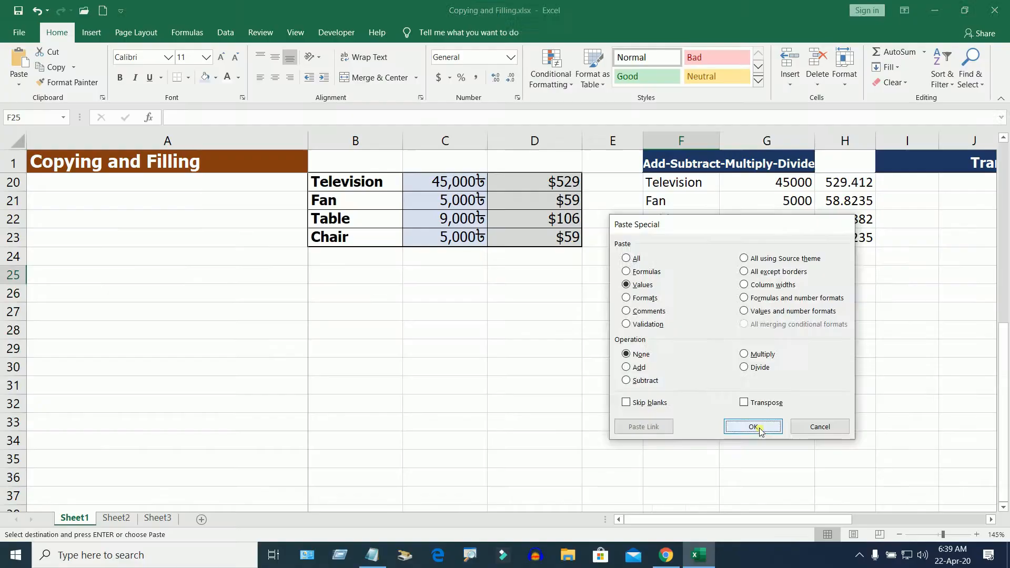
click(753, 426)
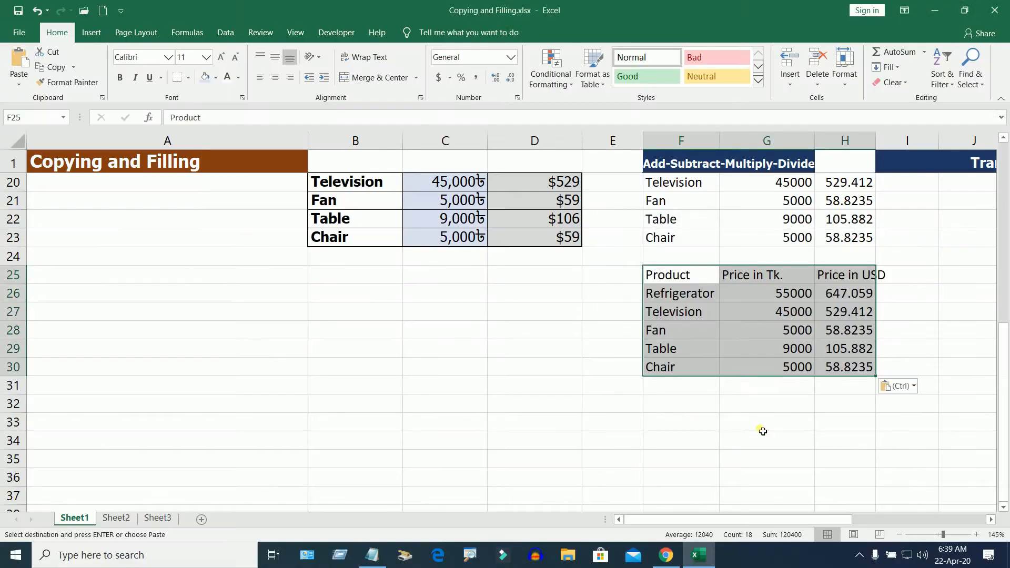
Step: Copy the original table B2:D7 and paste only its formatting starting at cell J11
scroll(732, 390, up, 4)
scroll(731, 388, down, 2)
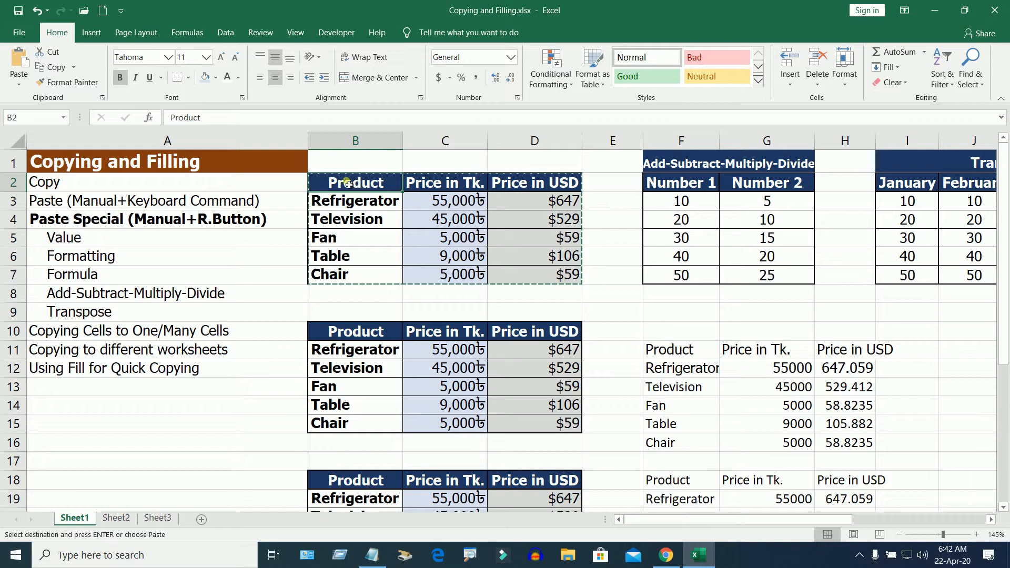
drag(347, 184, 540, 272)
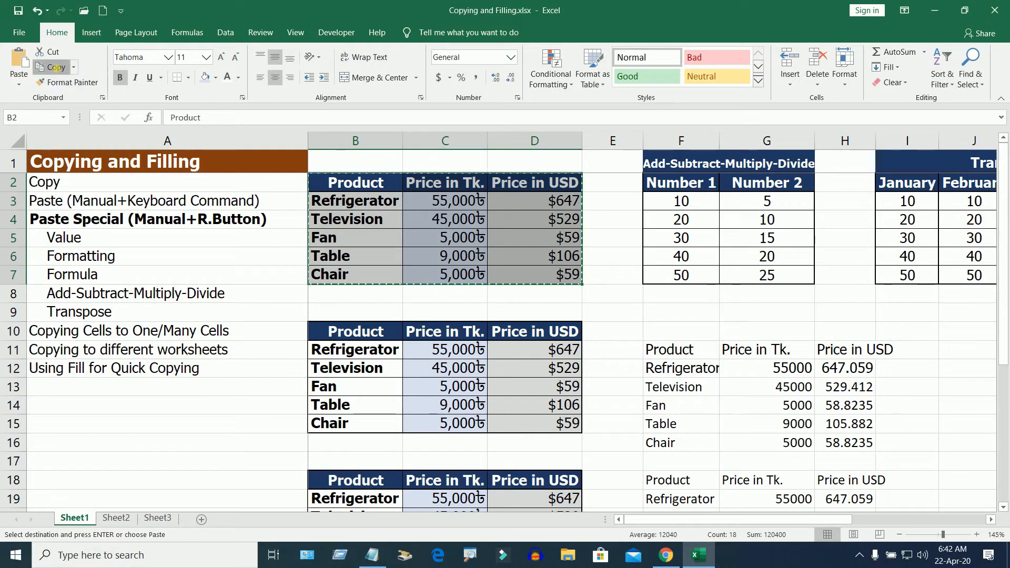
drag(796, 521, 911, 521)
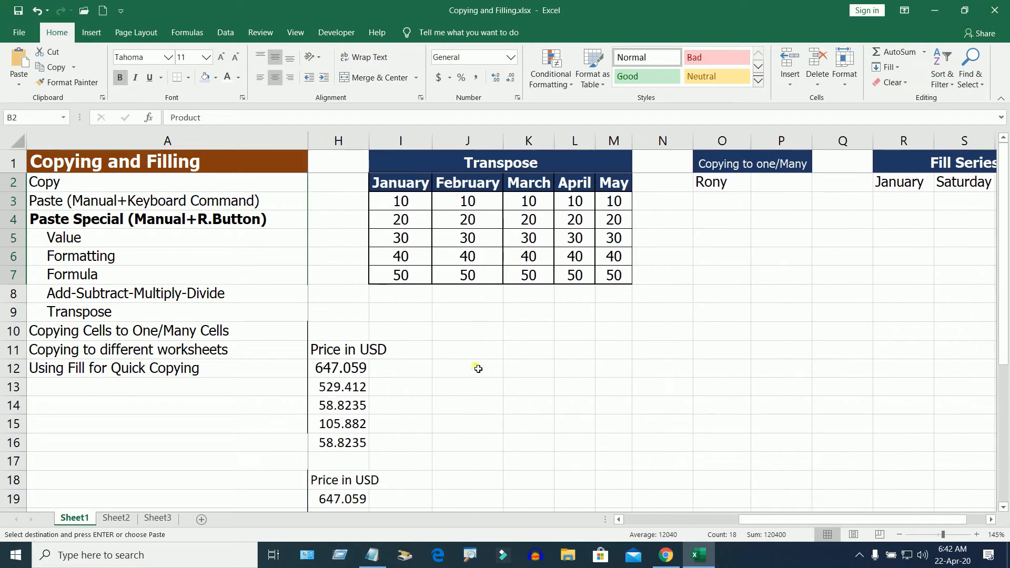
click(474, 354)
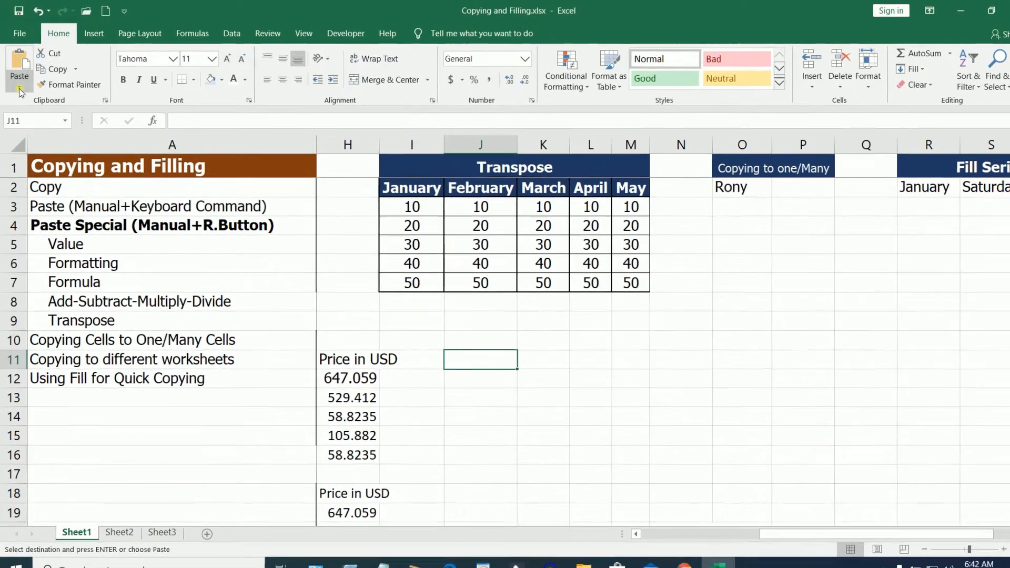
click(19, 85)
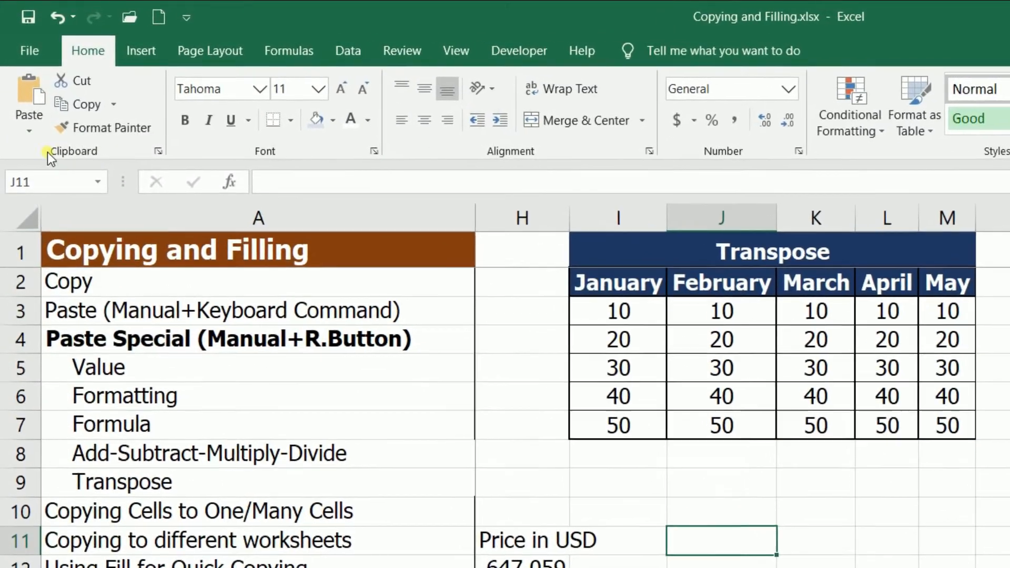
click(27, 119)
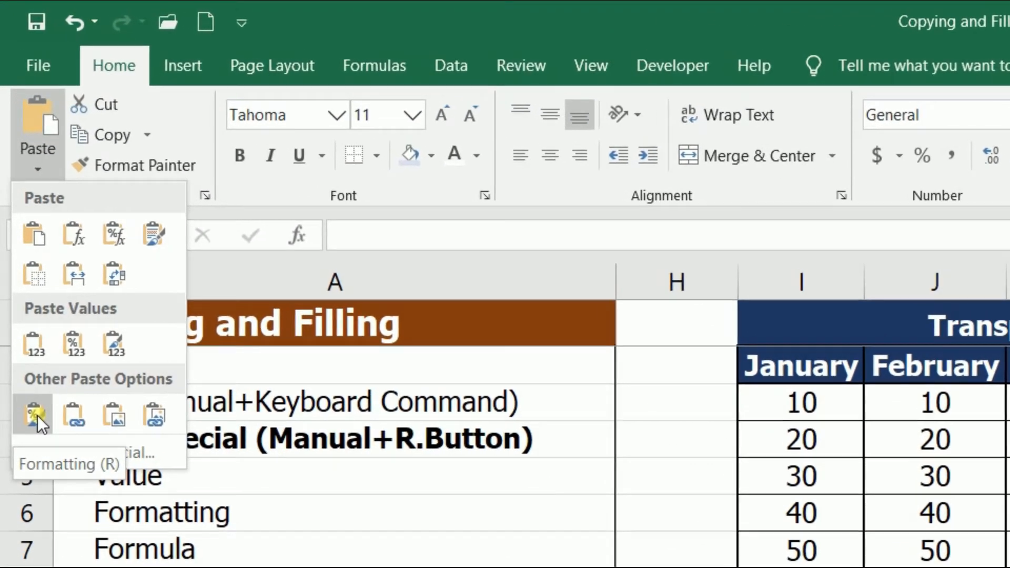
click(33, 397)
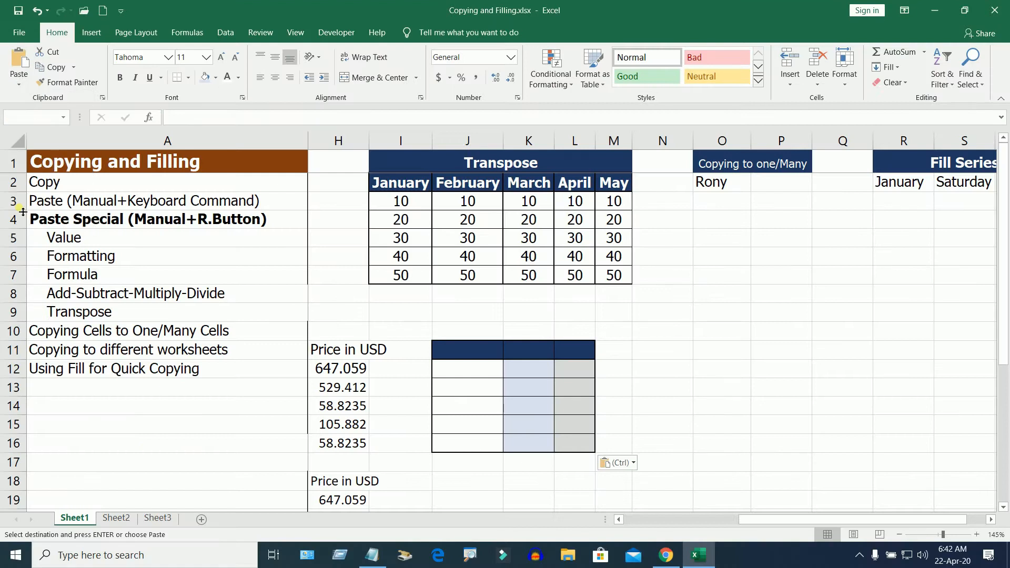
Step: Compare the header and price column formatting of the original table with the formatting-only copy at J11
drag(820, 521, 723, 521)
click(340, 190)
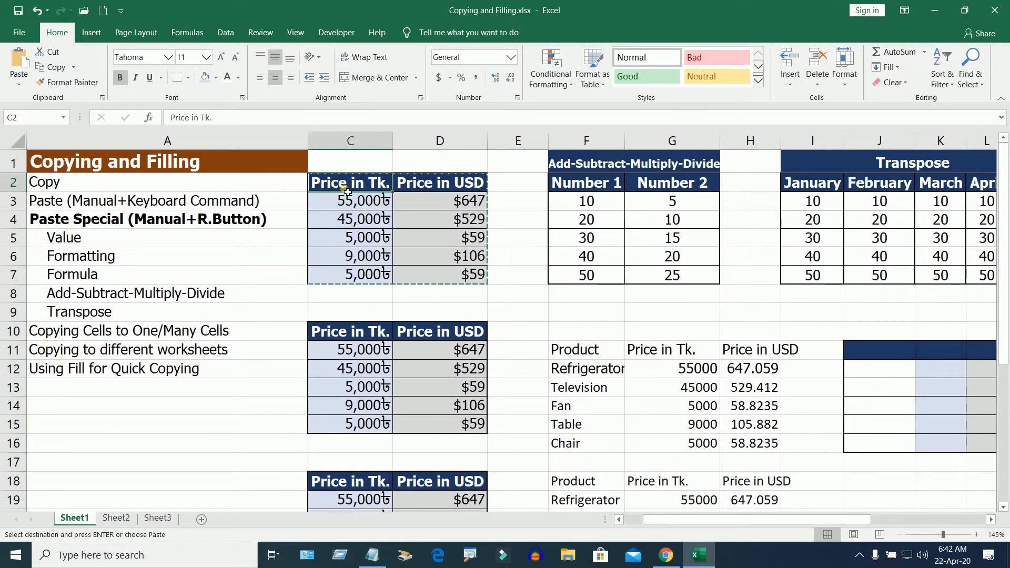
click(871, 351)
click(414, 185)
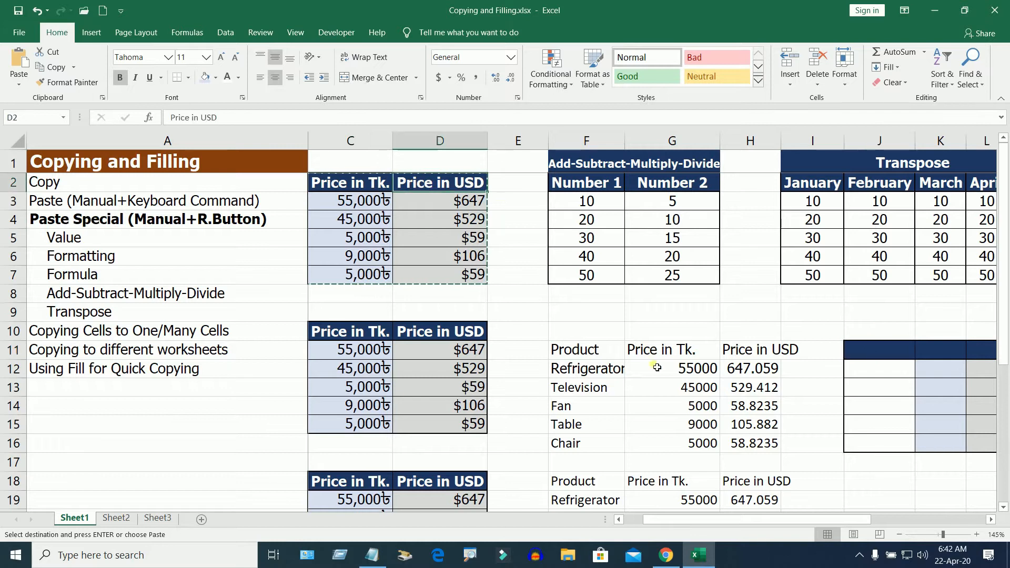
drag(765, 518, 746, 518)
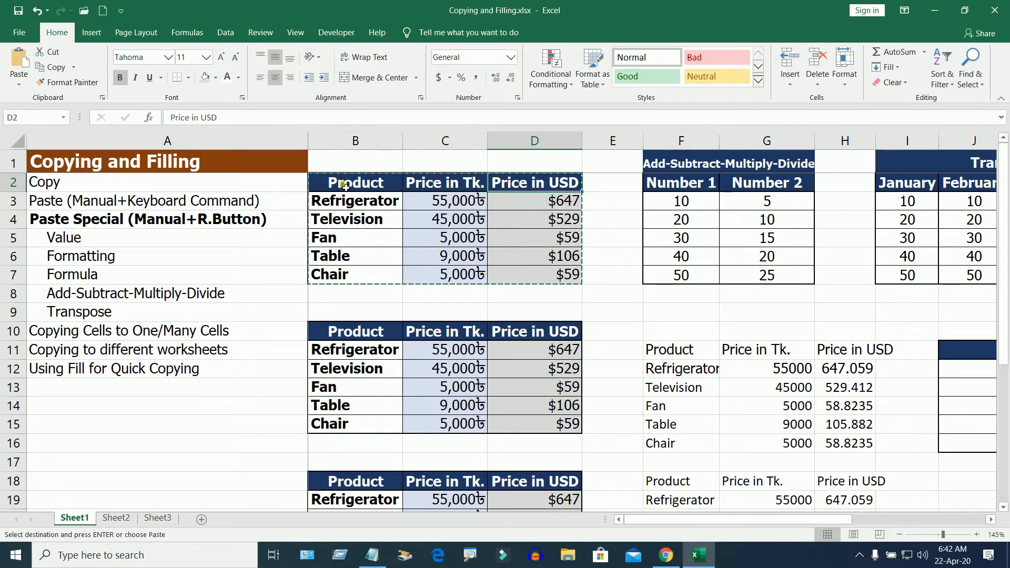
click(346, 187)
mouse_move(726, 519)
mouse_down()
mouse_move(766, 521)
mouse_move(721, 519)
mouse_up()
drag(447, 201, 460, 282)
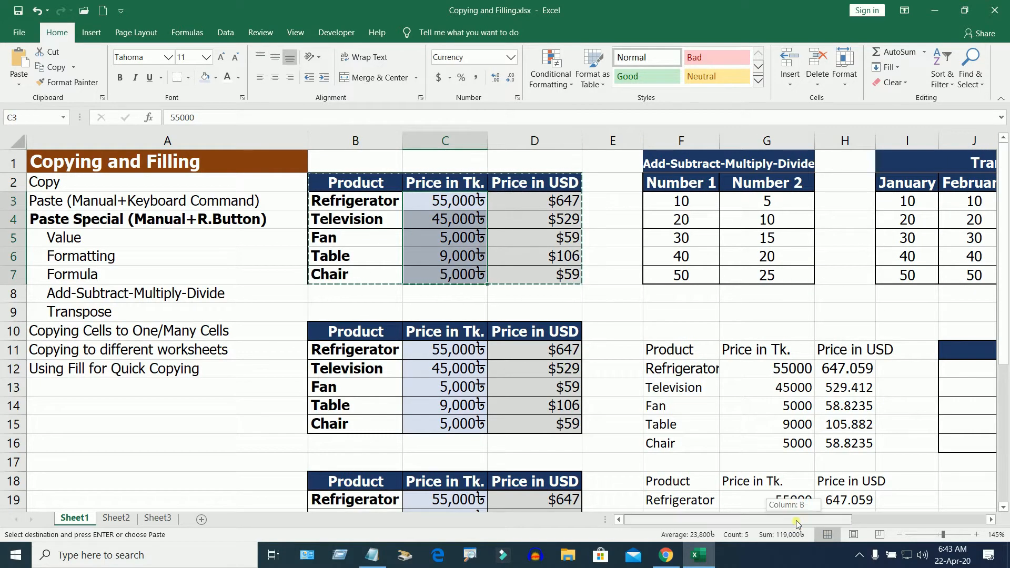
Step: Test the pasted formatting by entering 45 in cell K12 and the header text Hello in cell J11
drag(788, 519, 846, 519)
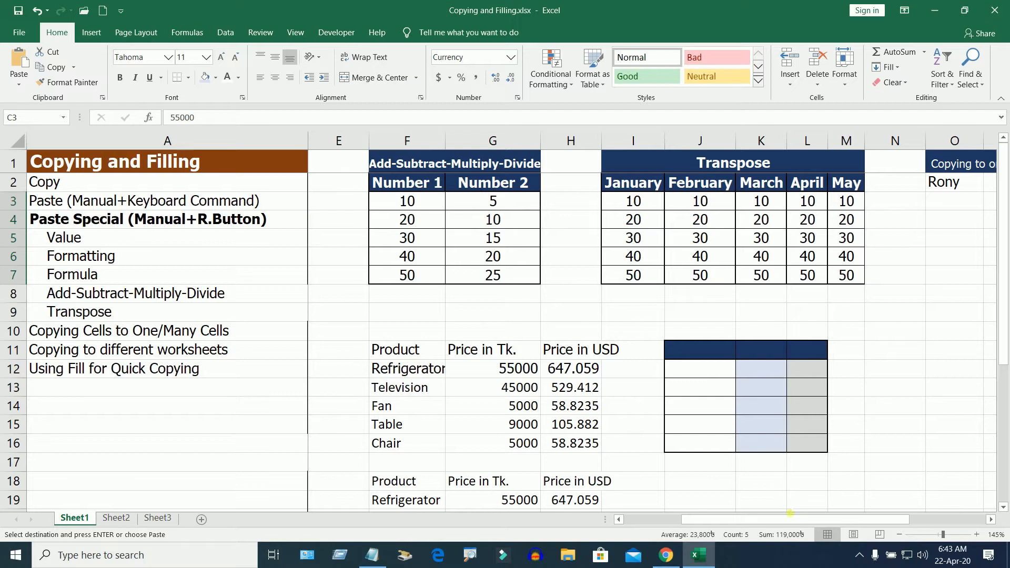
click(763, 376)
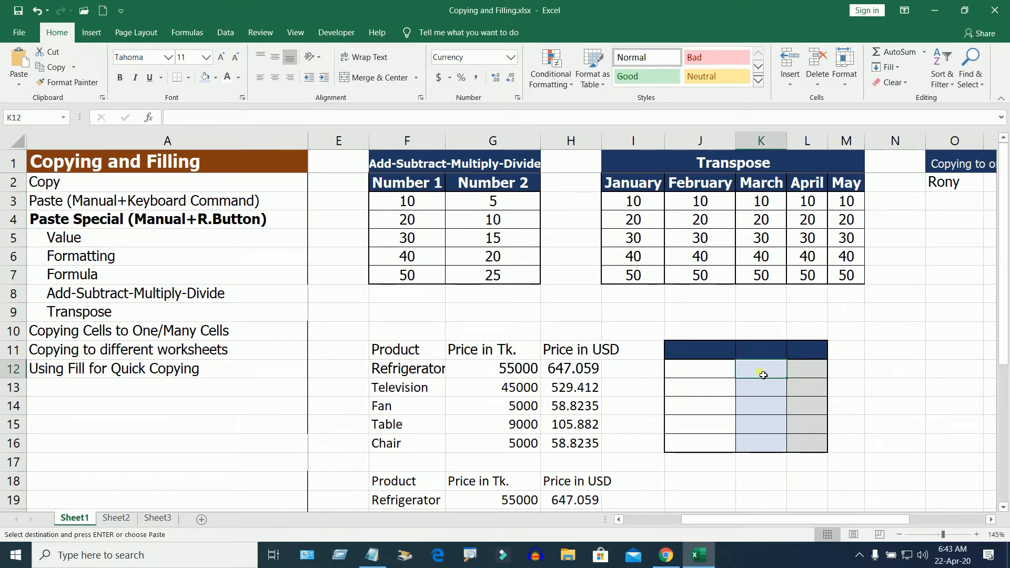
key(Return)
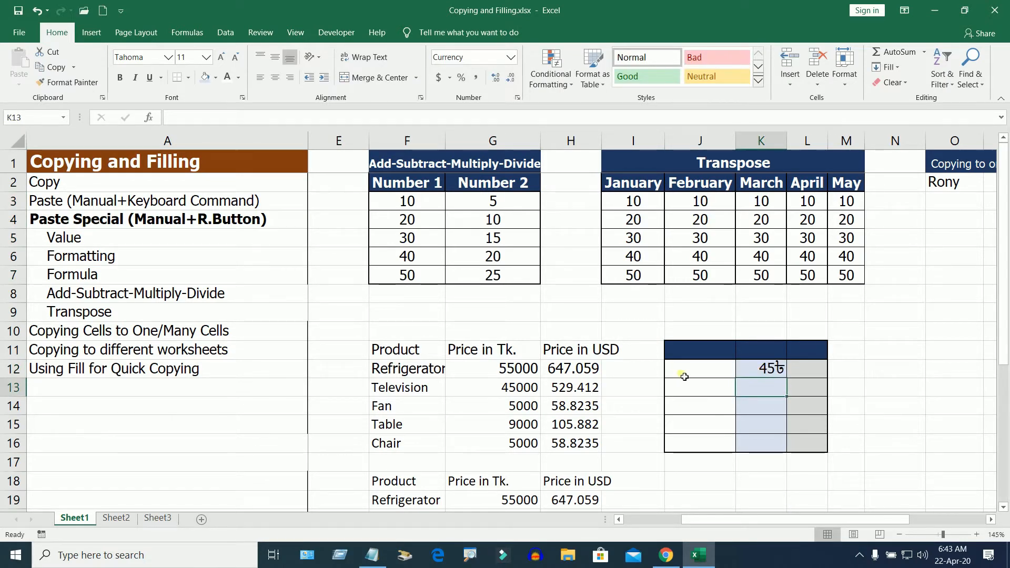
click(682, 369)
click(689, 355)
text(Hello)
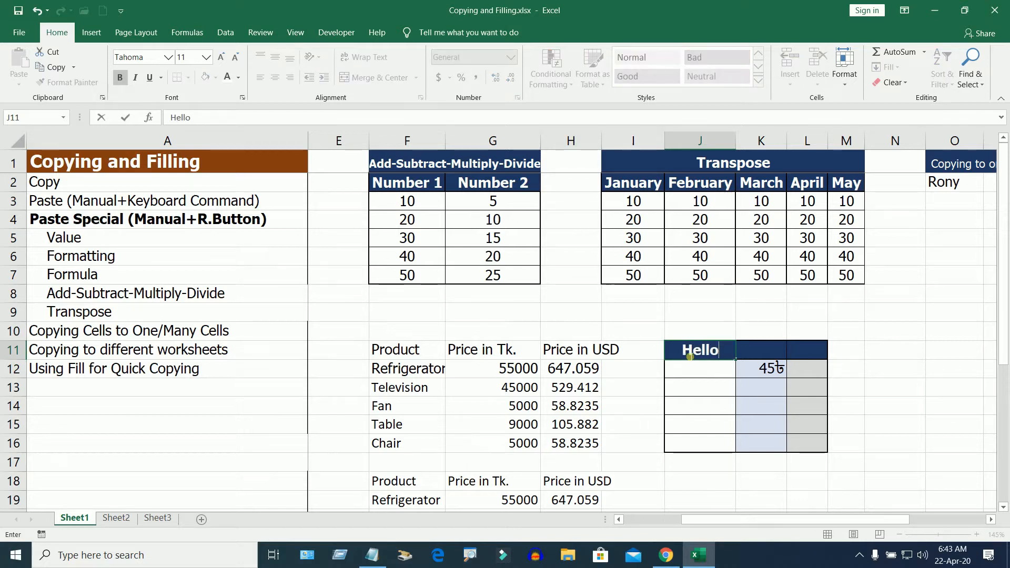
key(Return)
Step: Test the pasted product-column formatting by entering ABC in cell J12, and undo the entry
drag(882, 520, 824, 518)
click(351, 184)
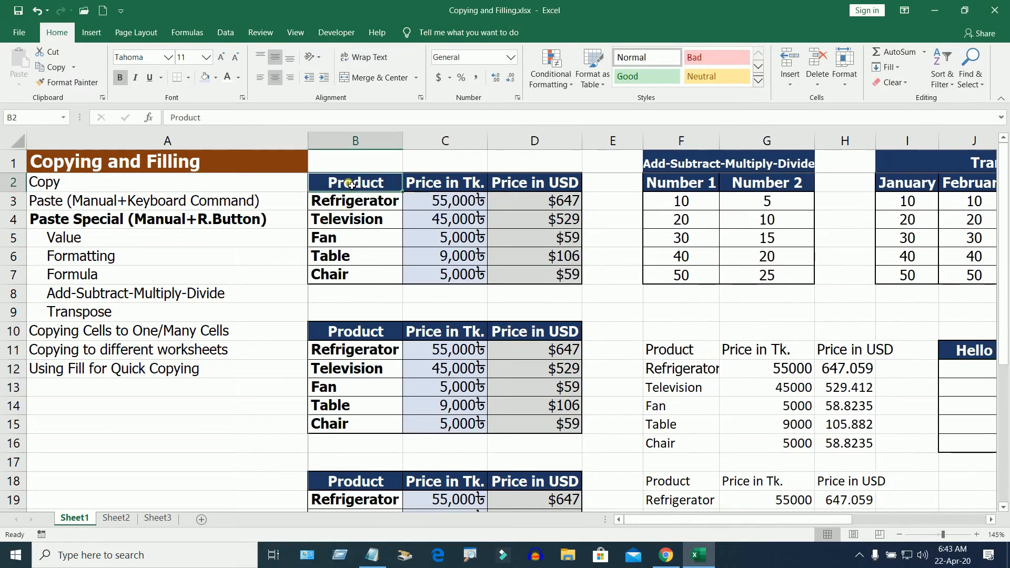
click(988, 373)
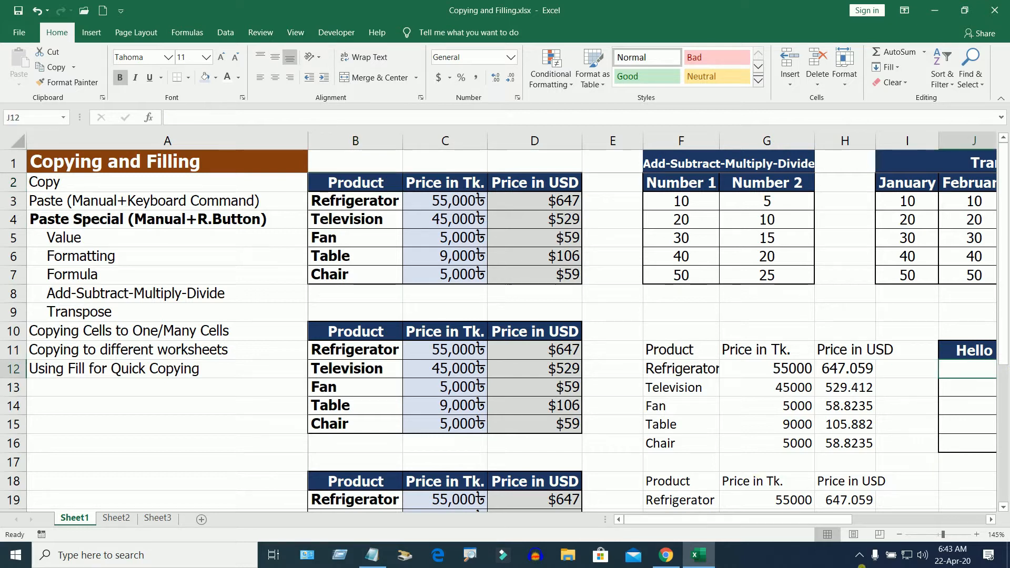
drag(817, 519, 873, 523)
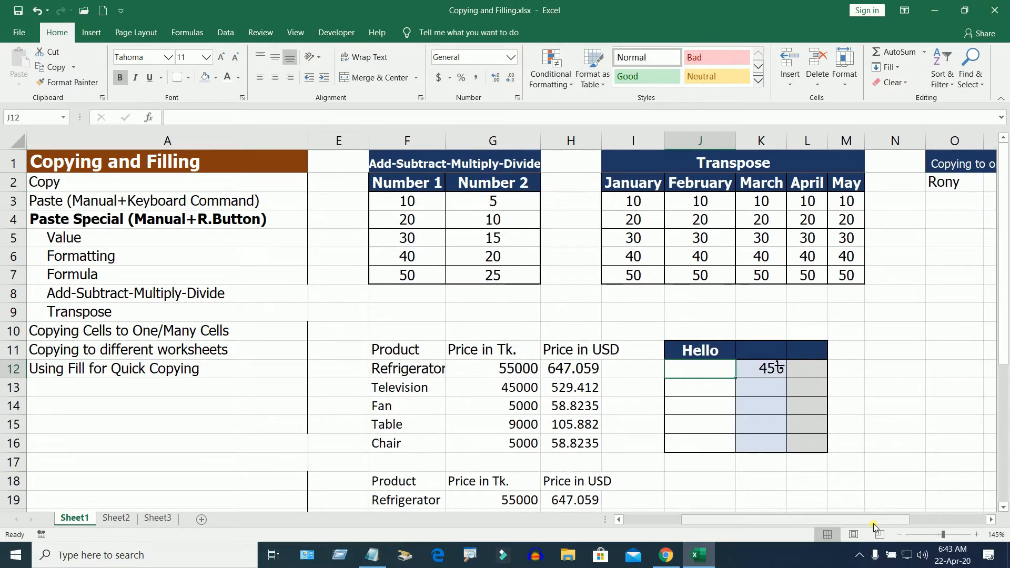
text(ABC)
key(Return)
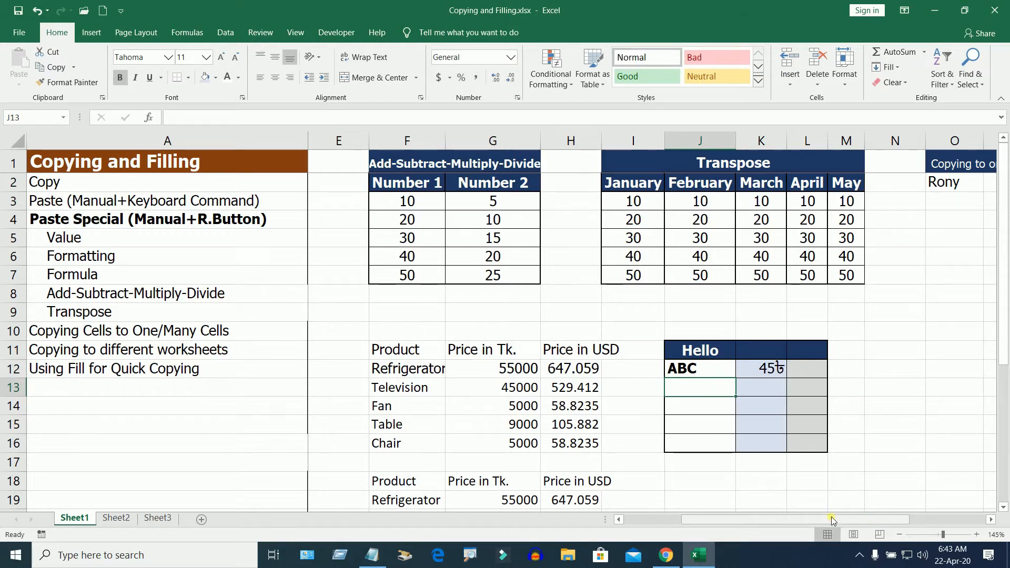
key(ctrl+z)
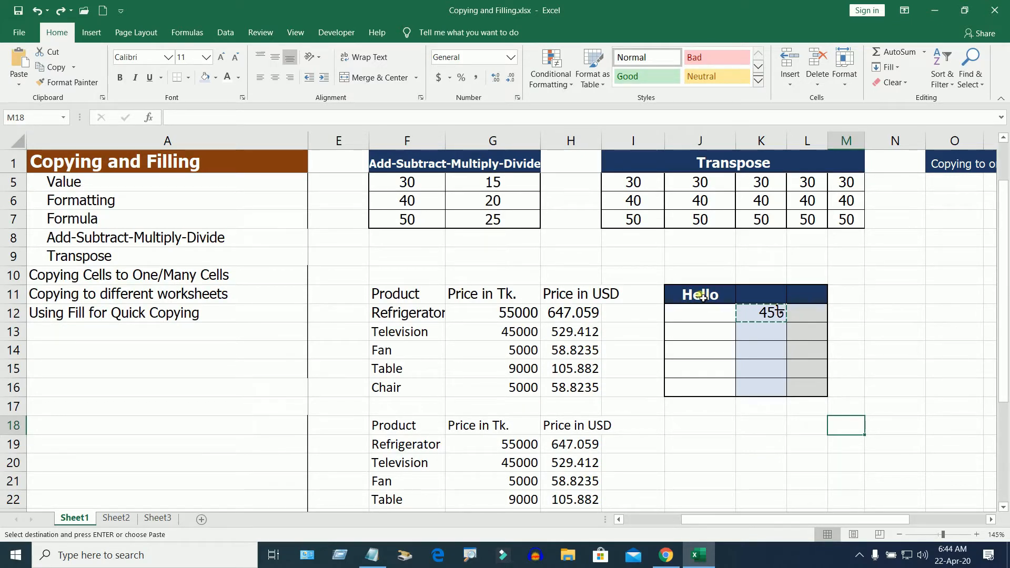
Step: Copy the range J11:L16 and paste only its formatting starting at cell J19
mouse_move(687, 297)
mouse_down()
mouse_move(750, 338)
mouse_move(812, 398)
mouse_up()
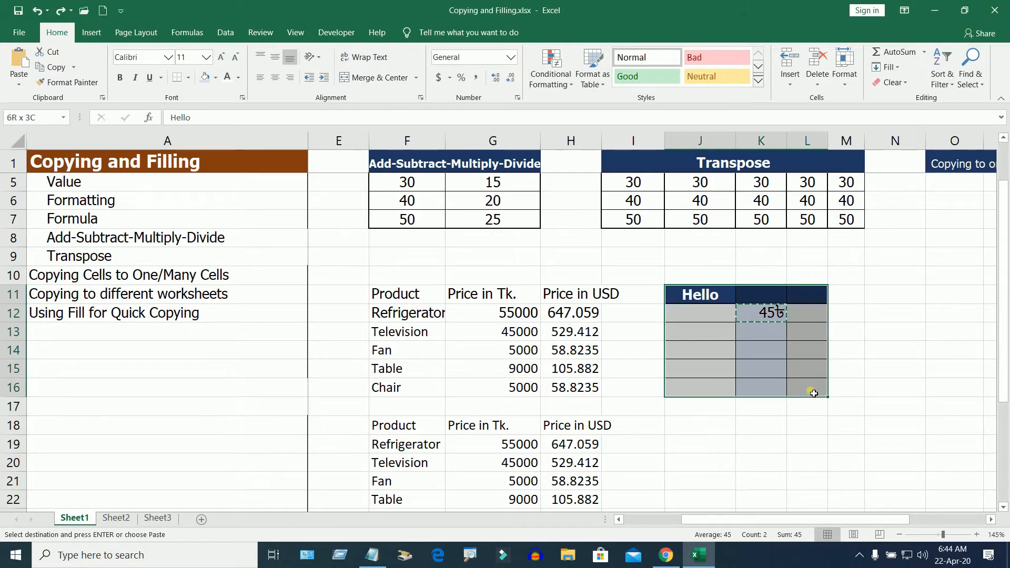
key(ctrl+v)
key(ctrl+c)
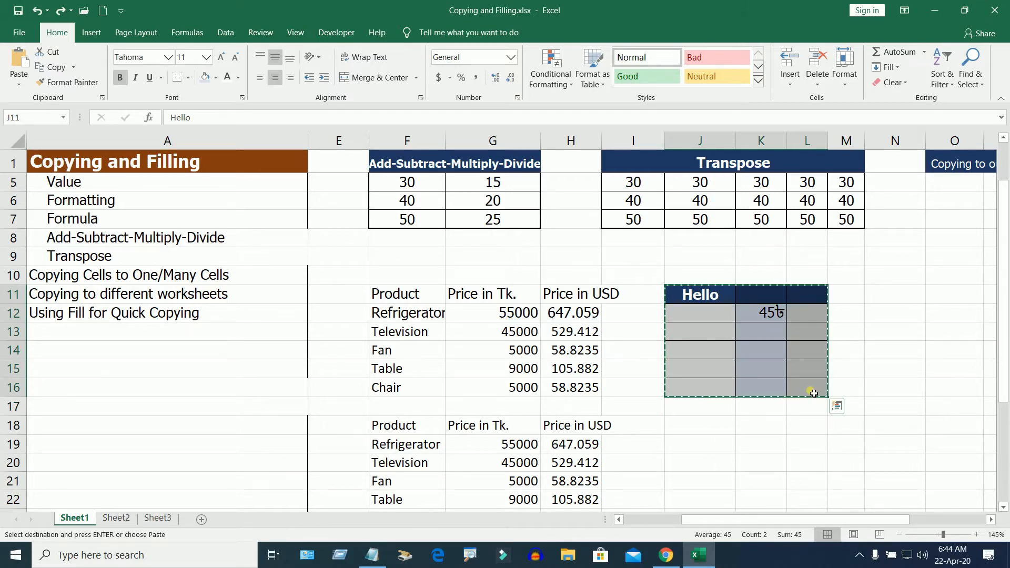
scroll(757, 390, down, 2)
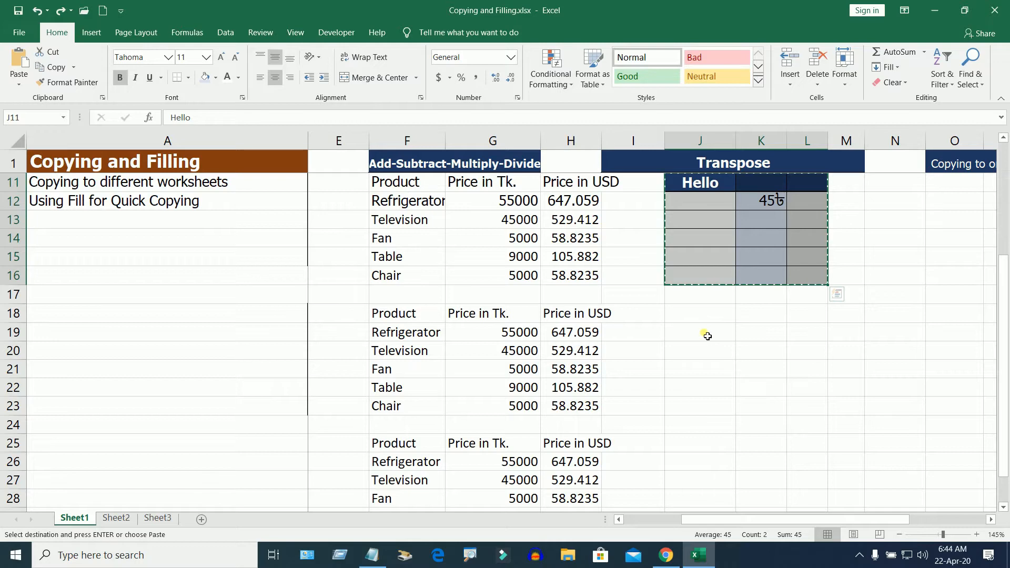
click(706, 335)
right_click(706, 332)
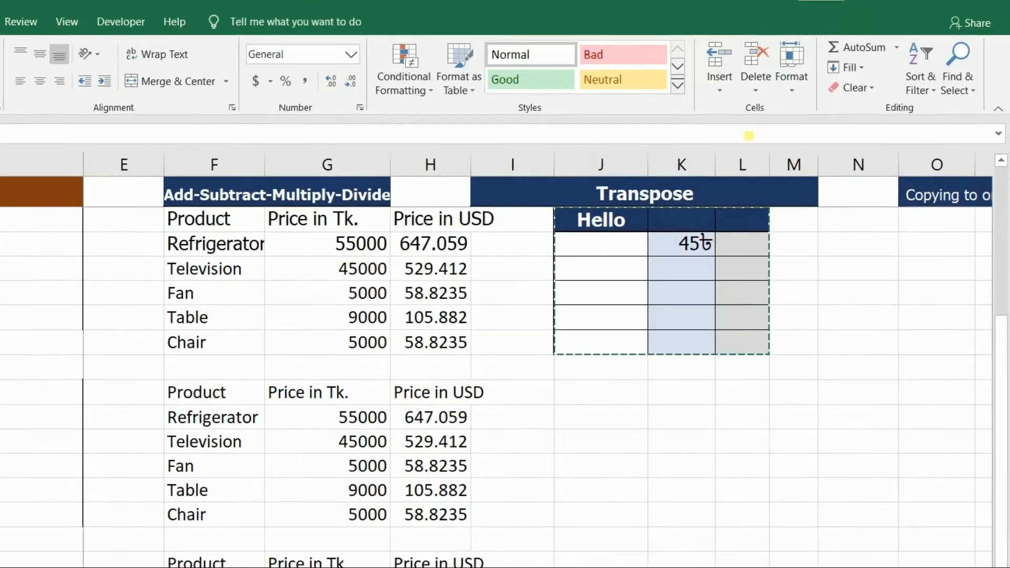
right_click(624, 421)
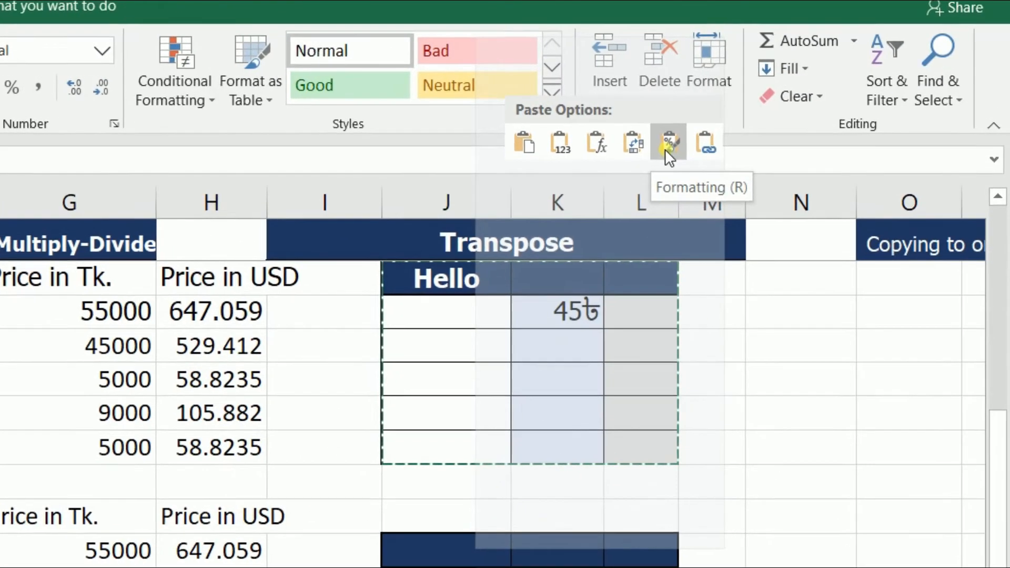
click(667, 147)
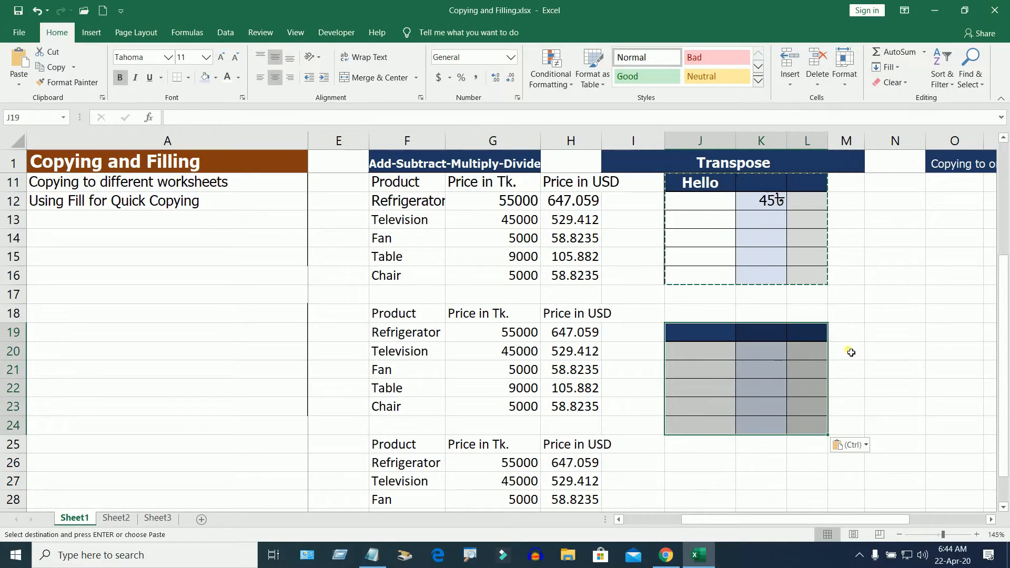
Step: Paste the copied range J11:L16 starting at cell J26 using Paste Special with the Formats option
scroll(746, 375, down, 2)
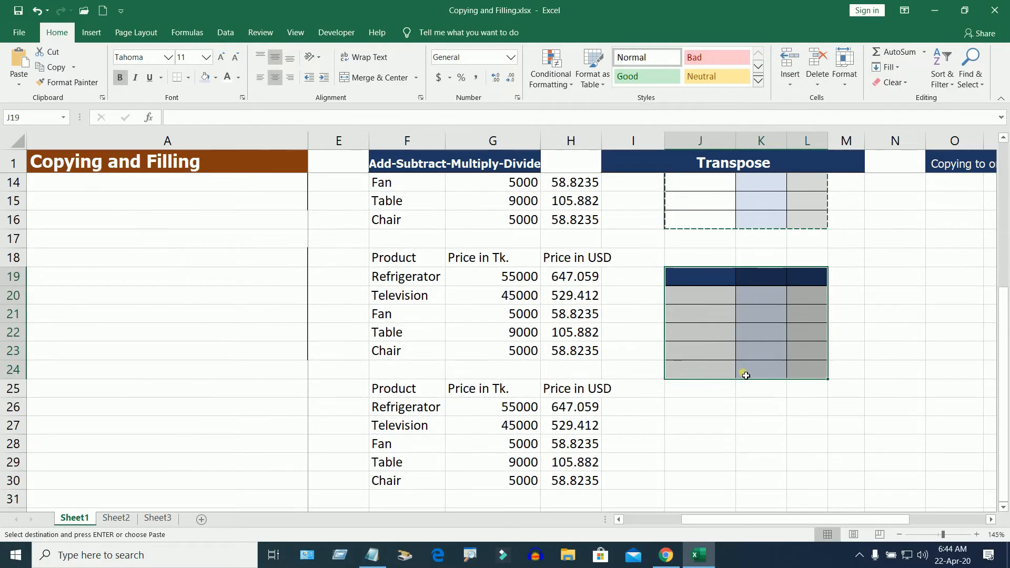
scroll(746, 376, up, 4)
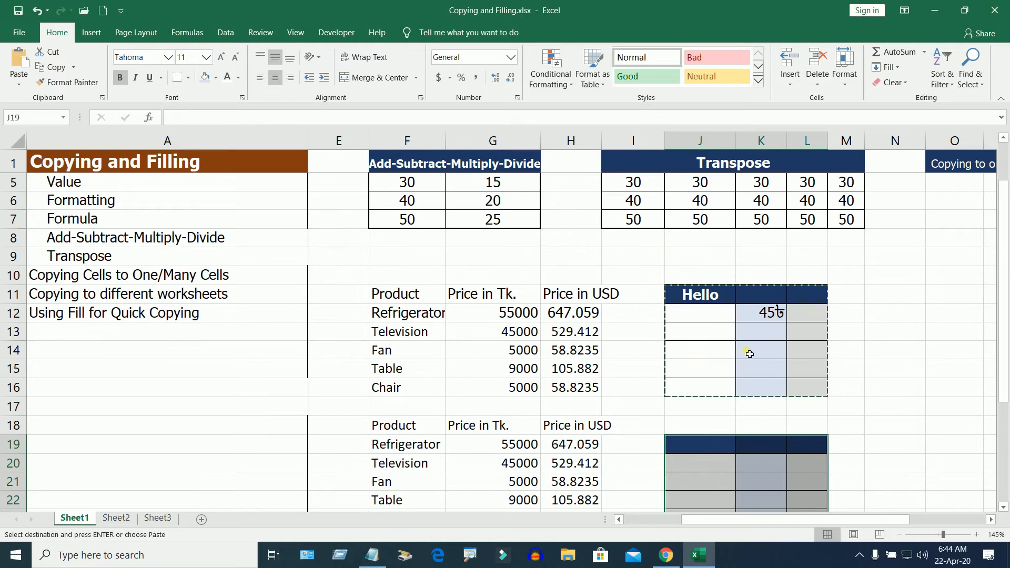
drag(710, 301, 807, 389)
scroll(795, 390, down, 3)
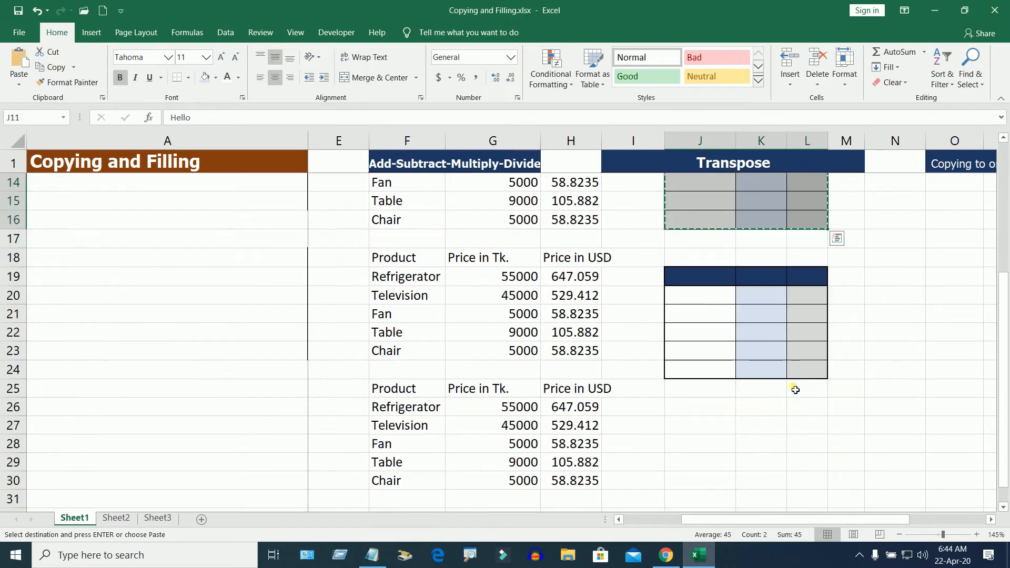
right_click(713, 405)
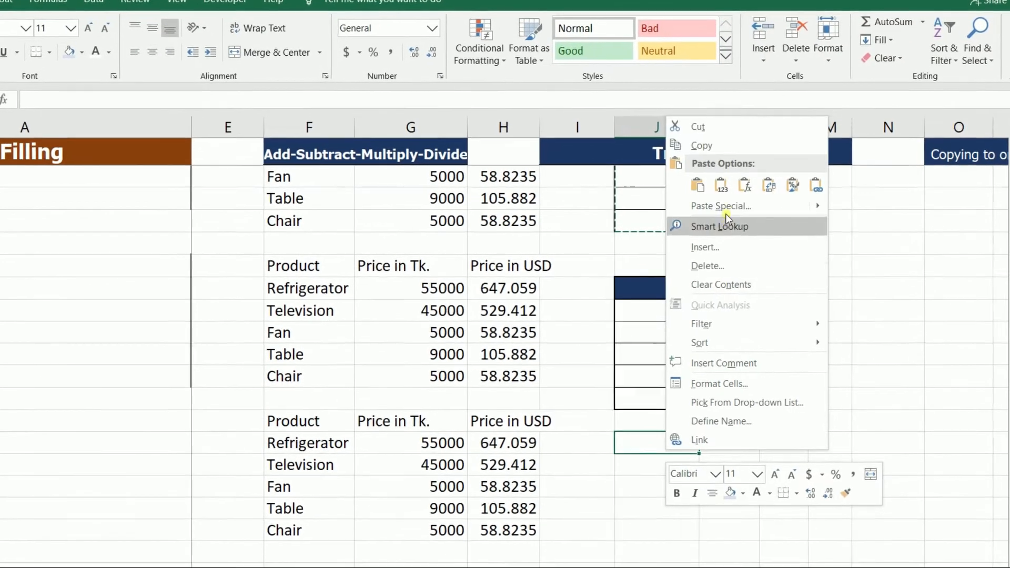
click(724, 211)
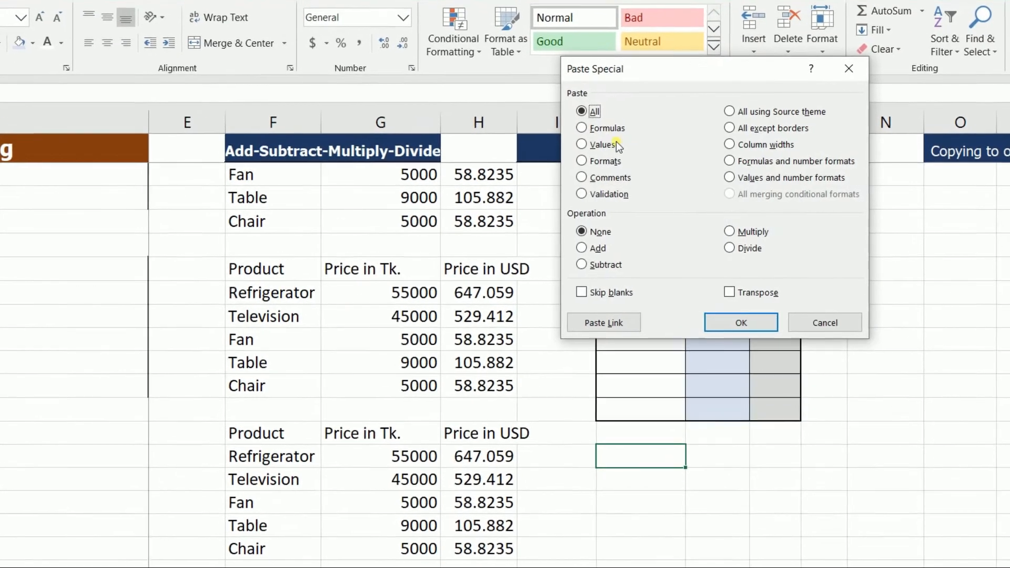
click(602, 128)
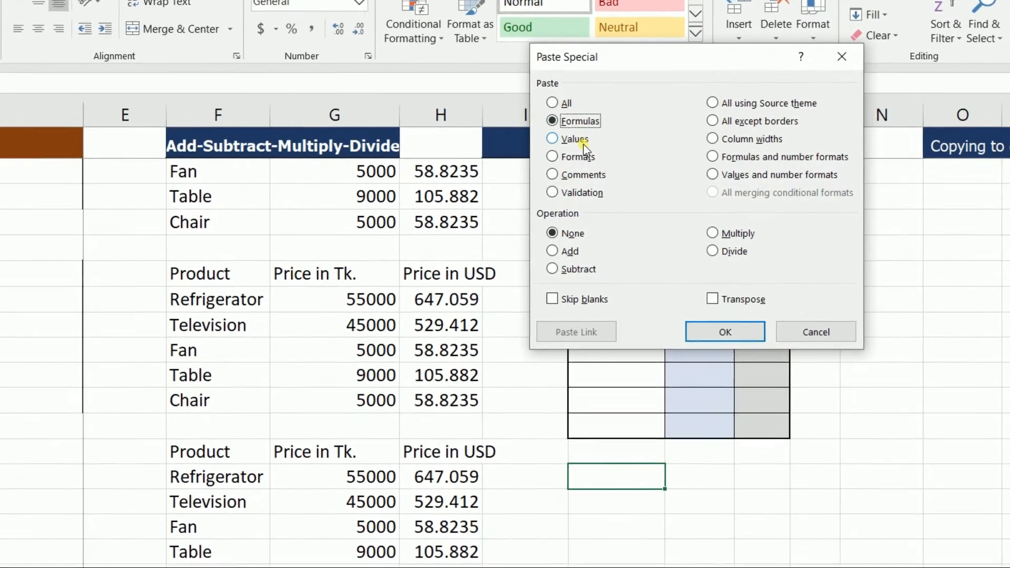
click(601, 144)
click(580, 173)
click(580, 194)
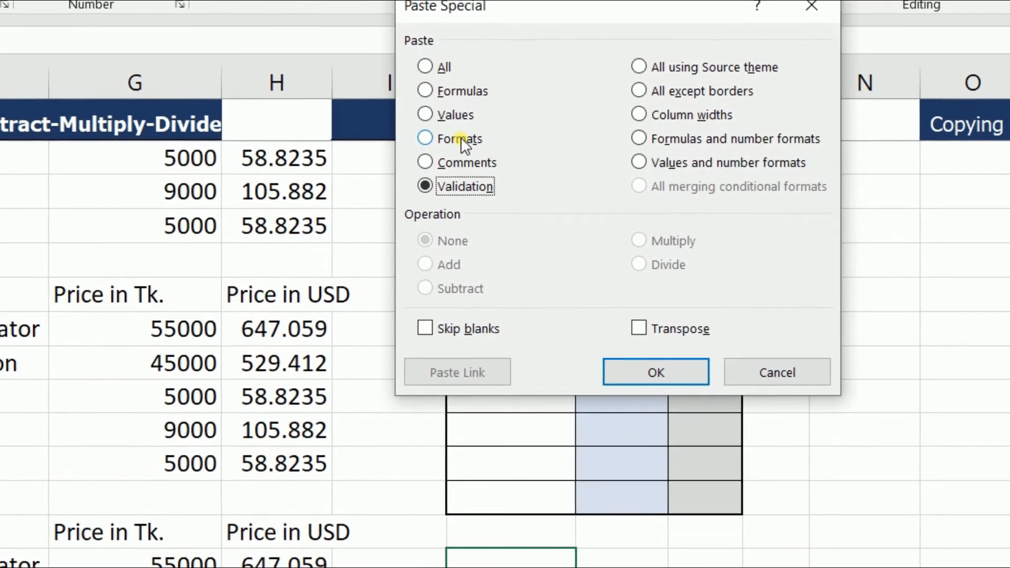
click(447, 136)
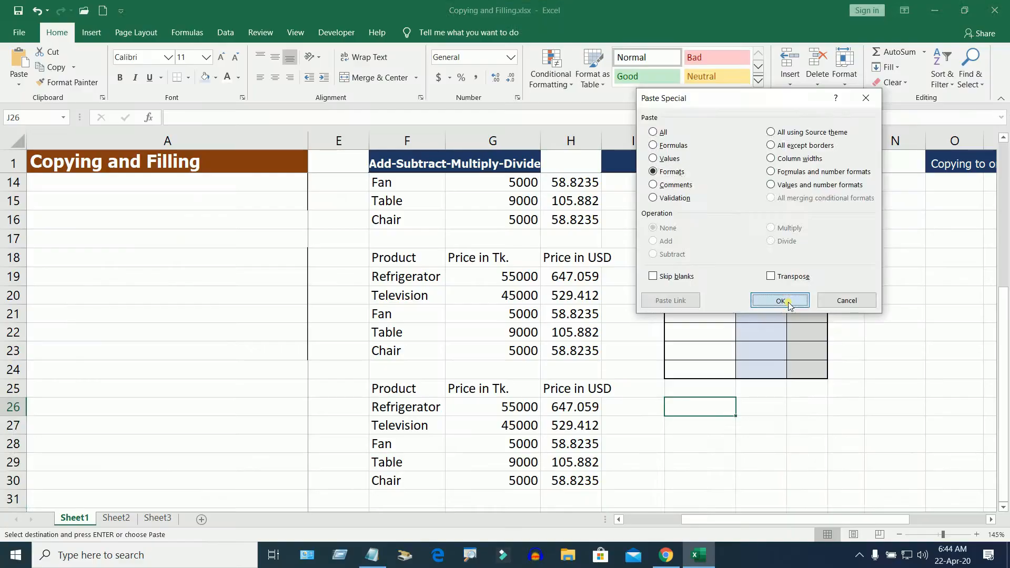
click(669, 383)
Step: Compare the source range J11:L16 with its formatting-only copies, and examine the Price in USD formula in D3 and its input in C3
scroll(791, 306, up, 3)
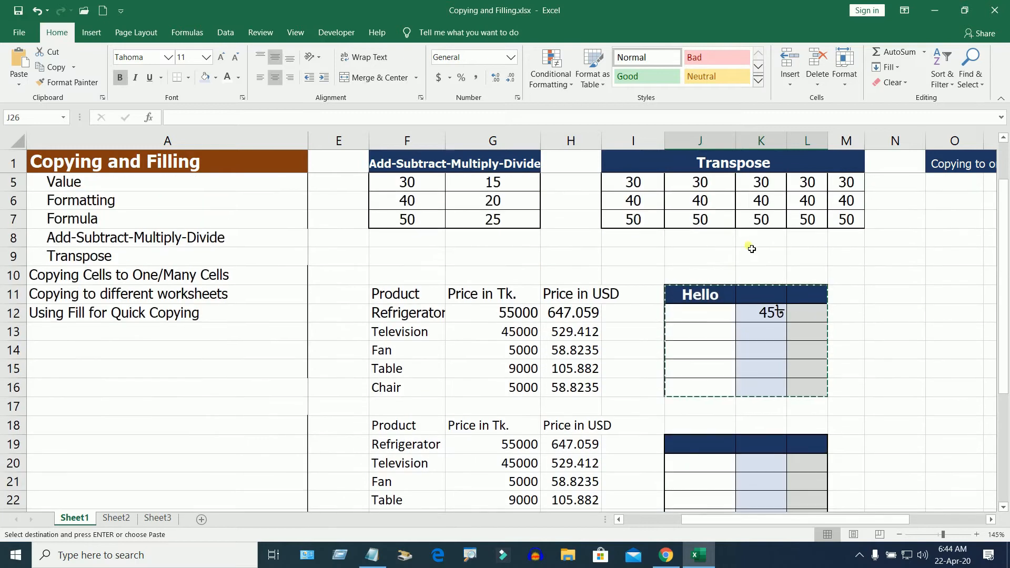
drag(705, 296, 813, 394)
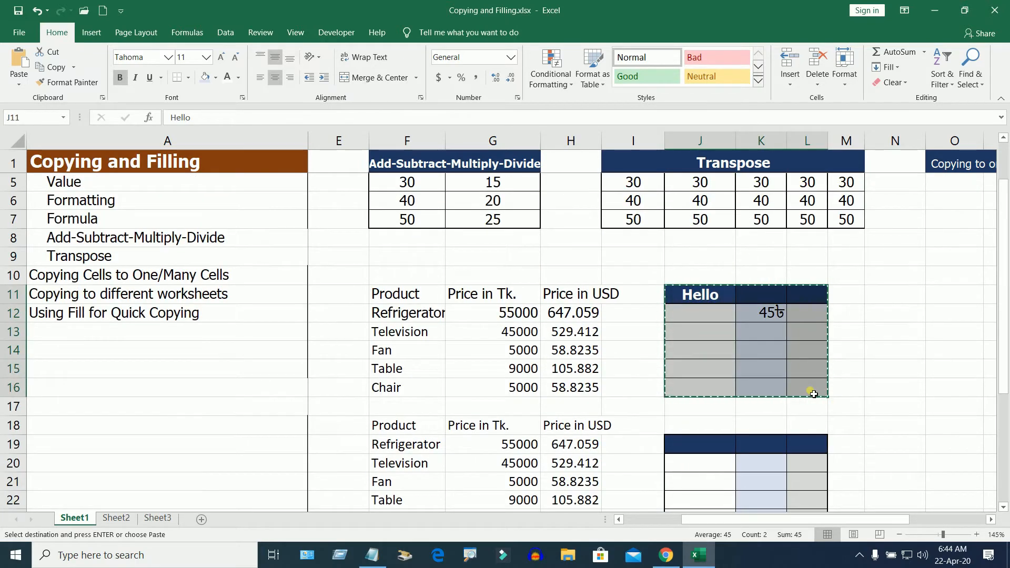
scroll(758, 379, down, 4)
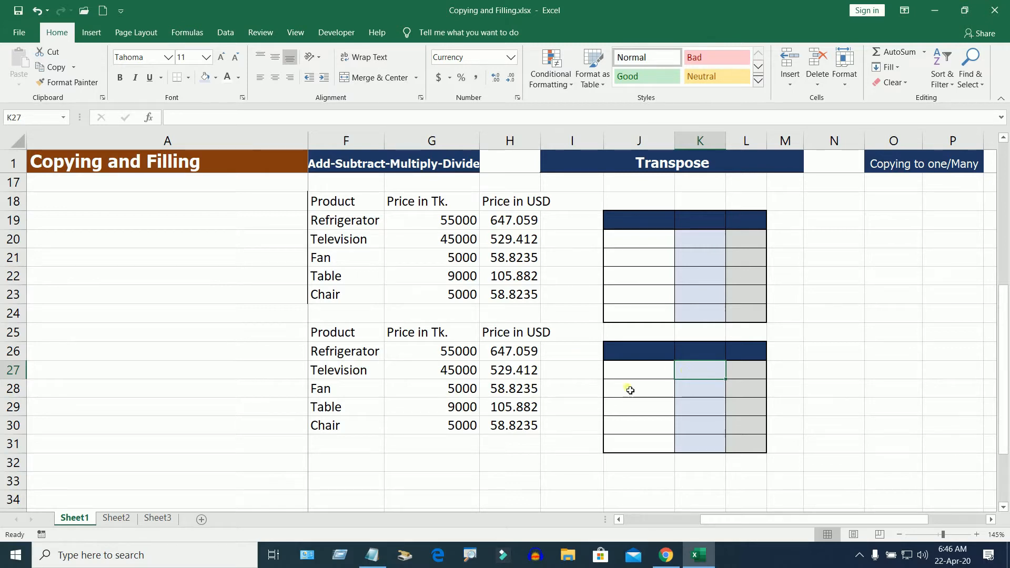
drag(743, 521, 660, 530)
scroll(562, 307, up, 5)
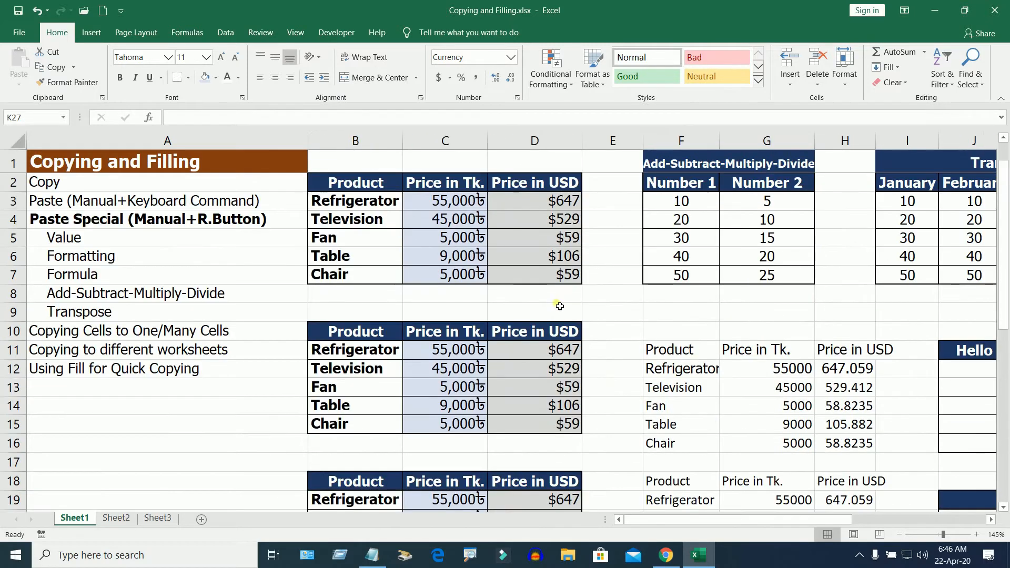
click(544, 205)
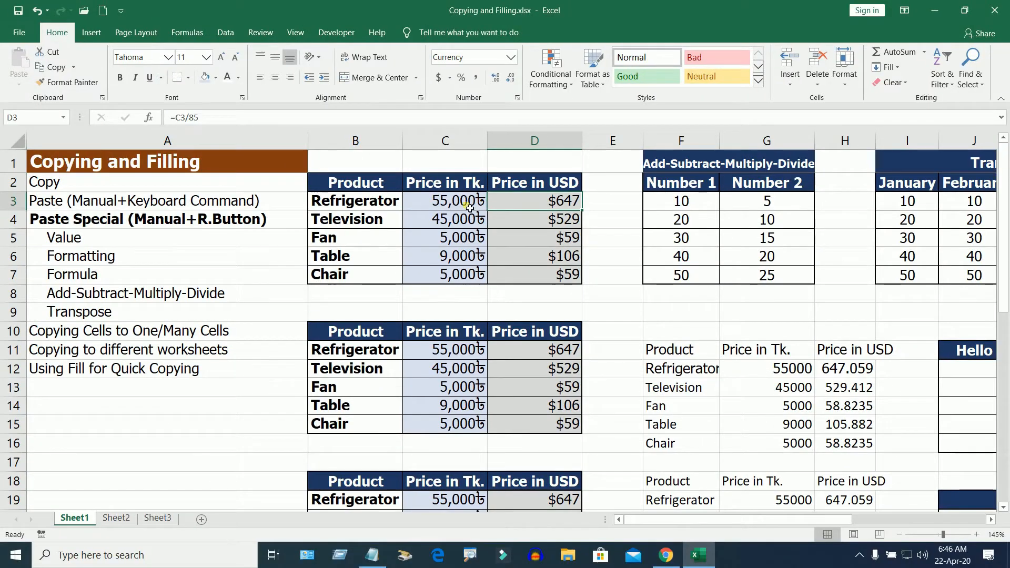
click(731, 285)
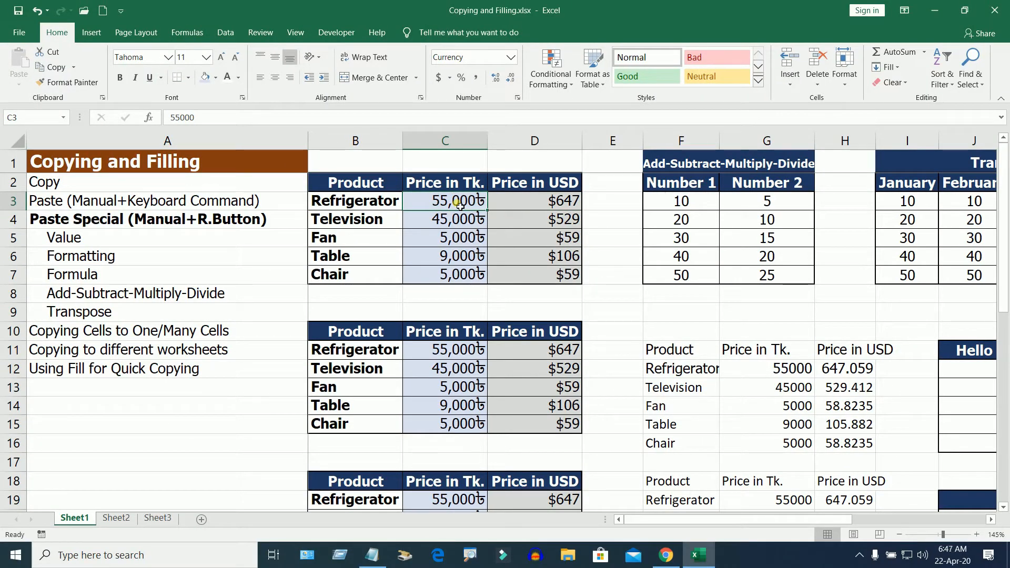
click(562, 206)
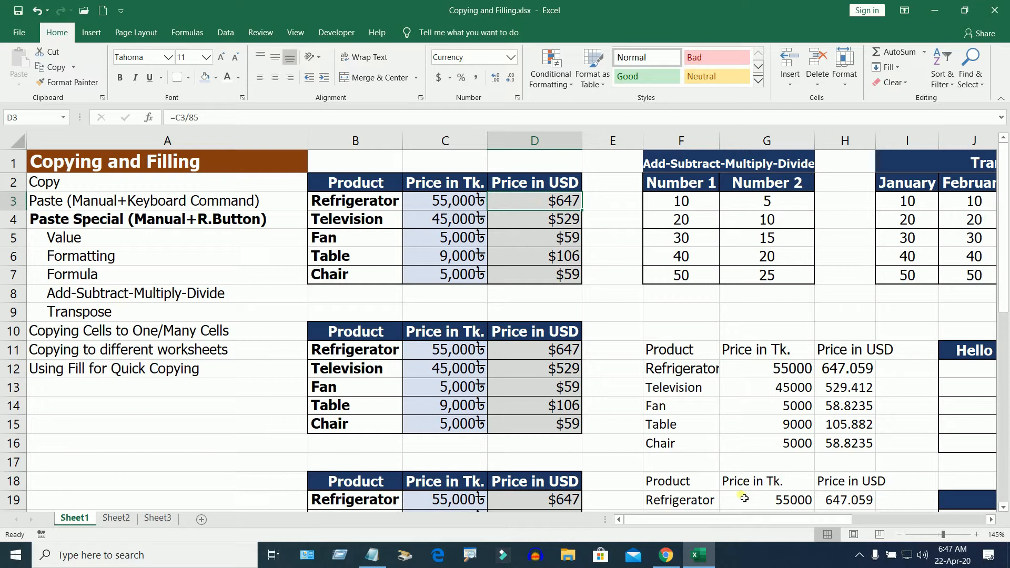
Step: Copy the Price in USD cells D3:D7 and use Paste Special with the Formulas option to paste them starting at cell J35
drag(550, 201, 556, 267)
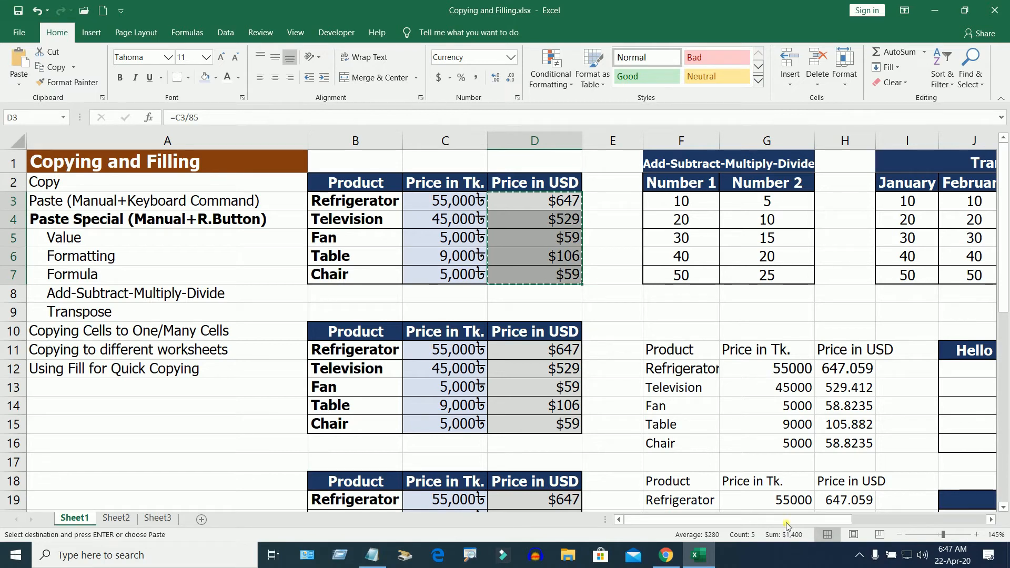
scroll(787, 520, right, 2)
scroll(516, 408, down, 8)
scroll(477, 329, down, 1)
scroll(478, 329, up, 1)
right_click(471, 346)
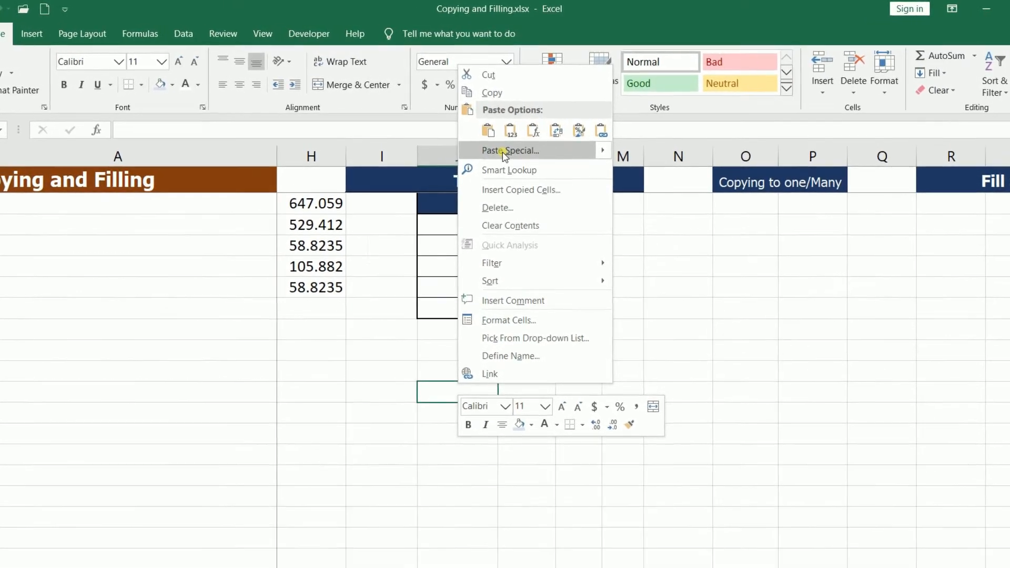
click(503, 153)
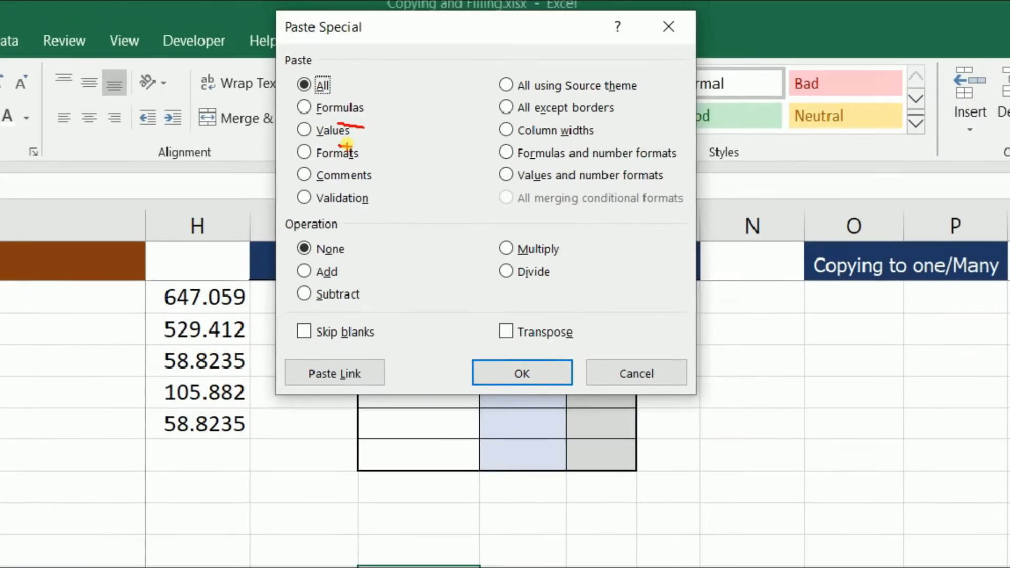
click(308, 107)
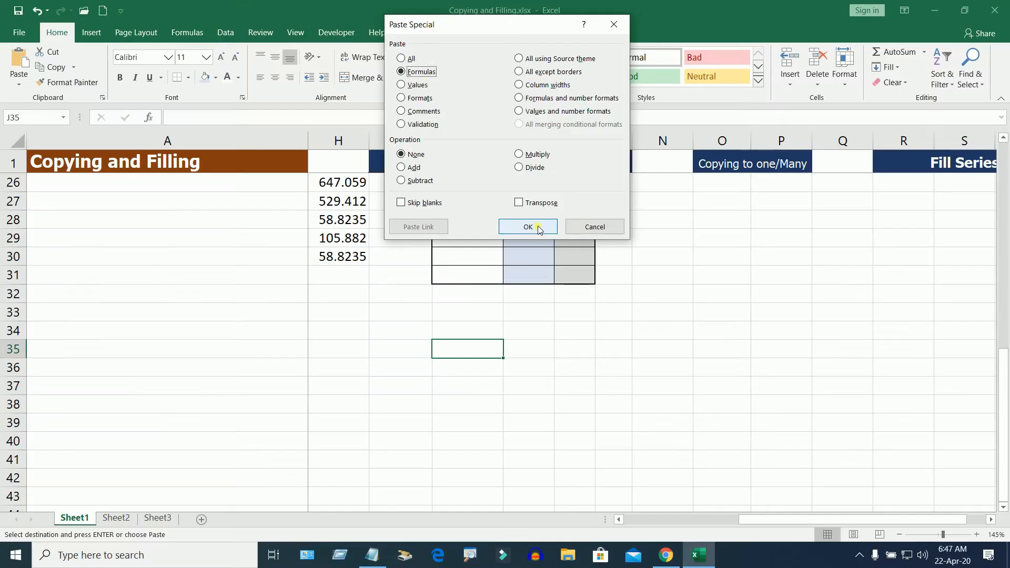
click(532, 424)
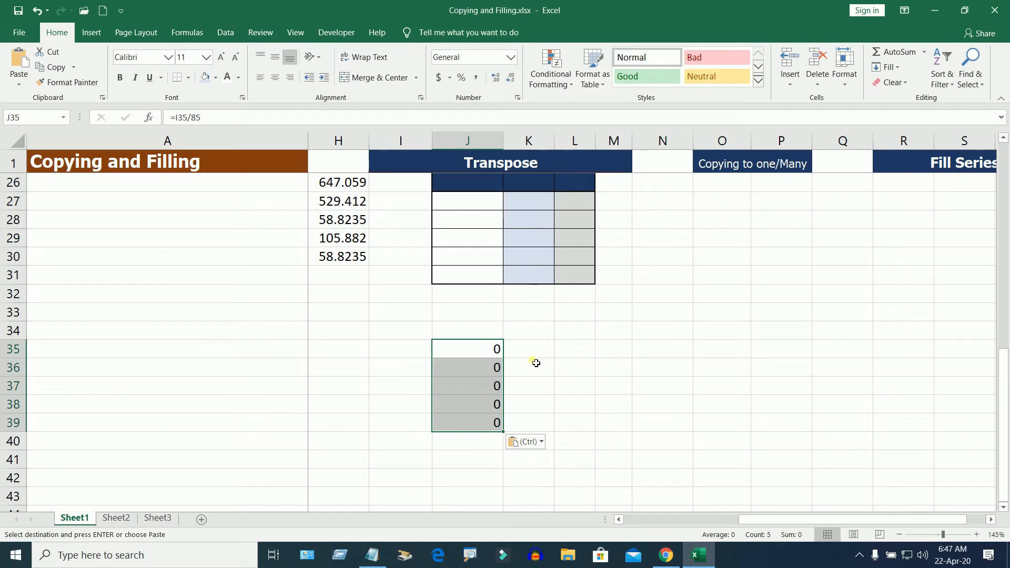
Step: Enter 85, 170 and 500 in cells I35, I36 and I37 as inputs for the pasted formulas, and check the formulas in J35 and J37
click(401, 352)
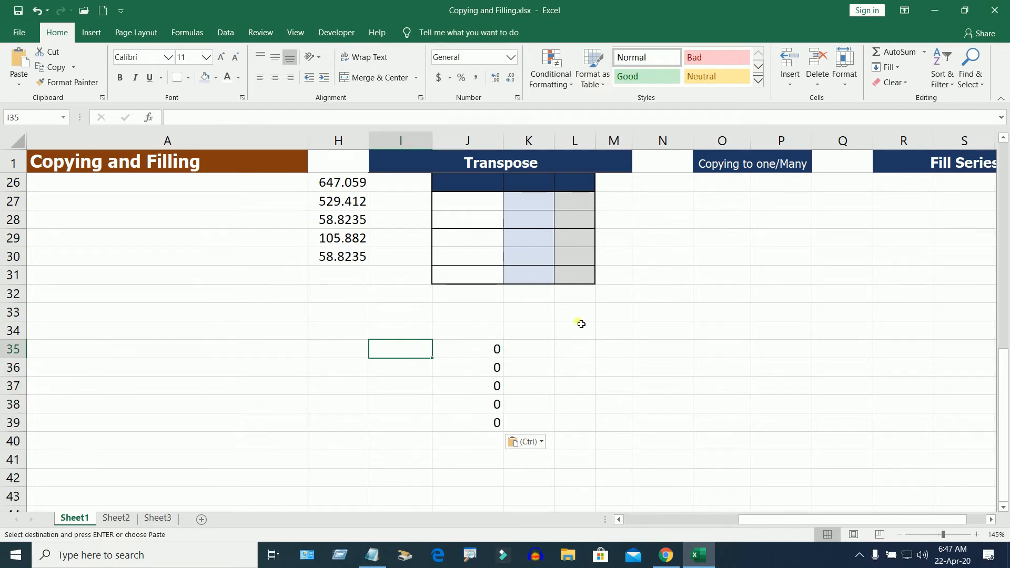
text(85)
key(Return)
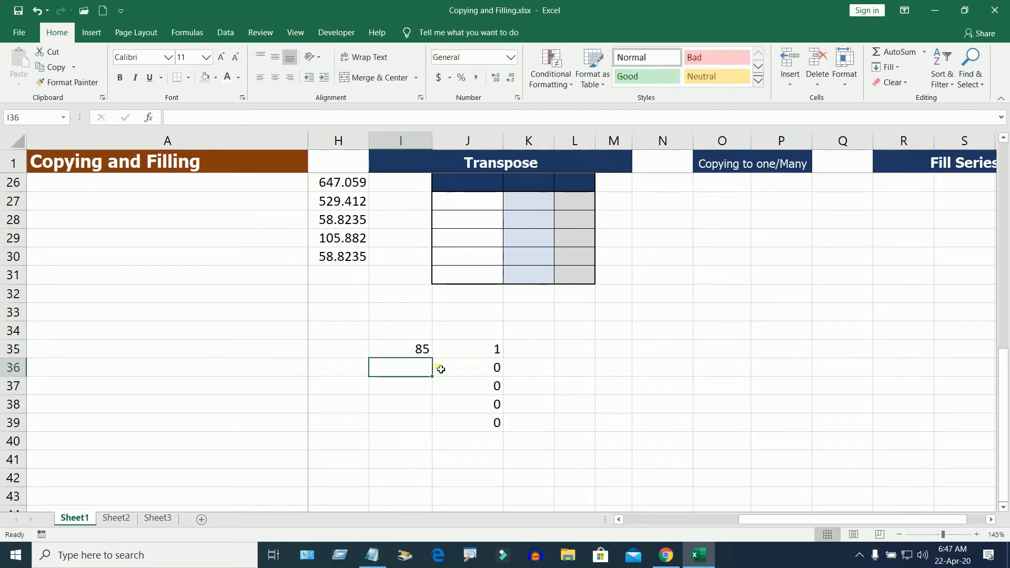
click(466, 353)
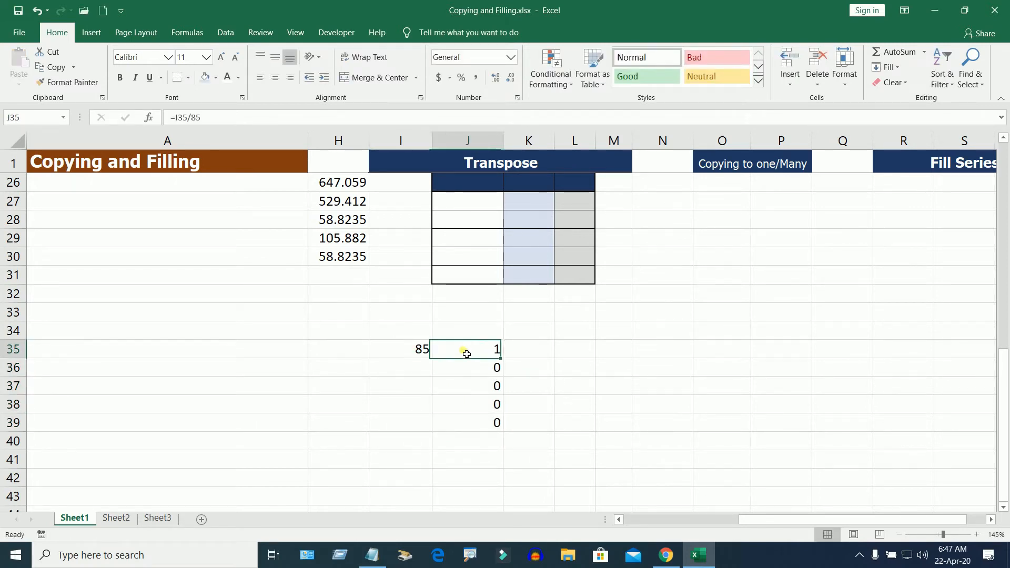
click(416, 367)
text(170)
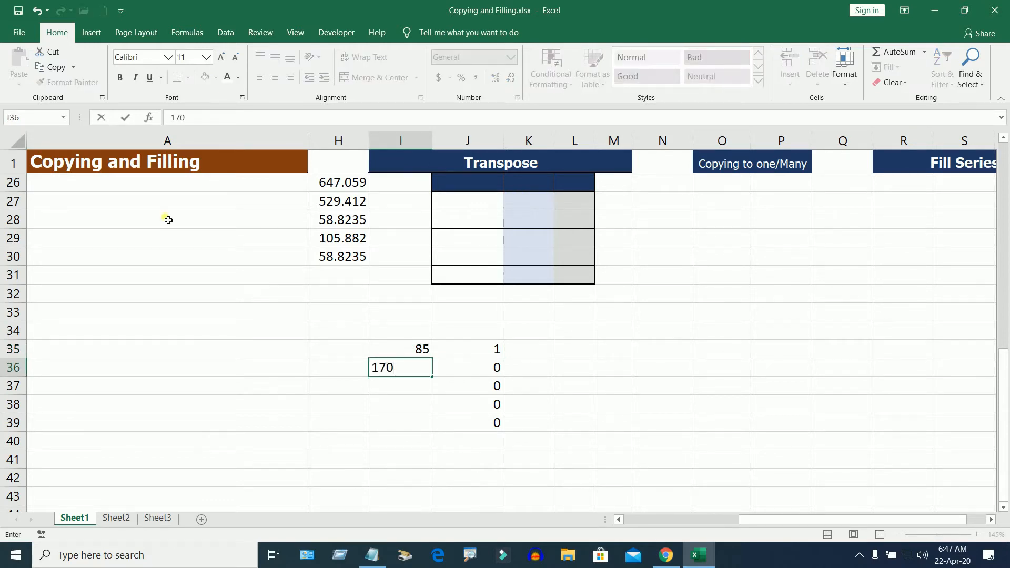
key(Return)
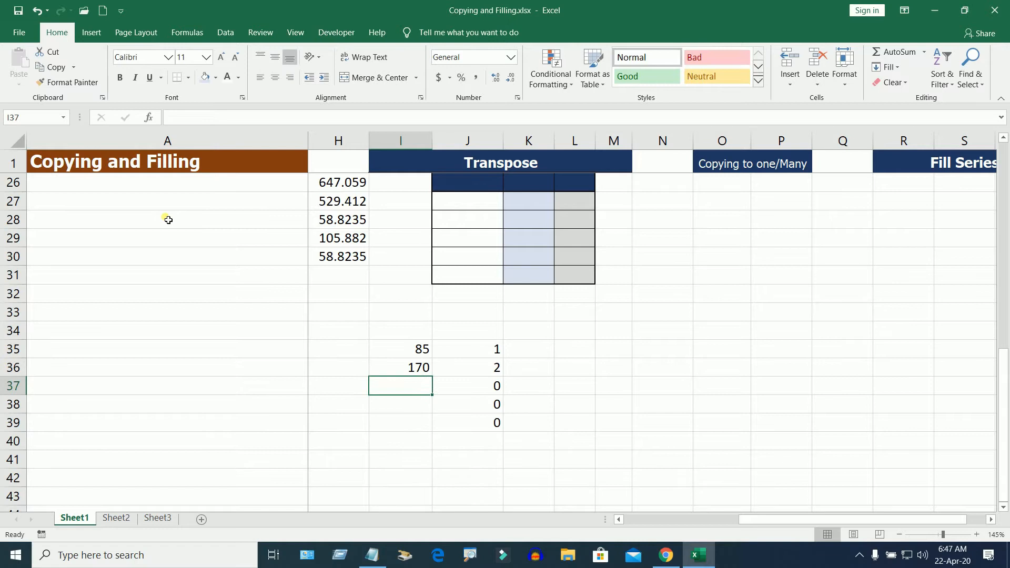
text(5)
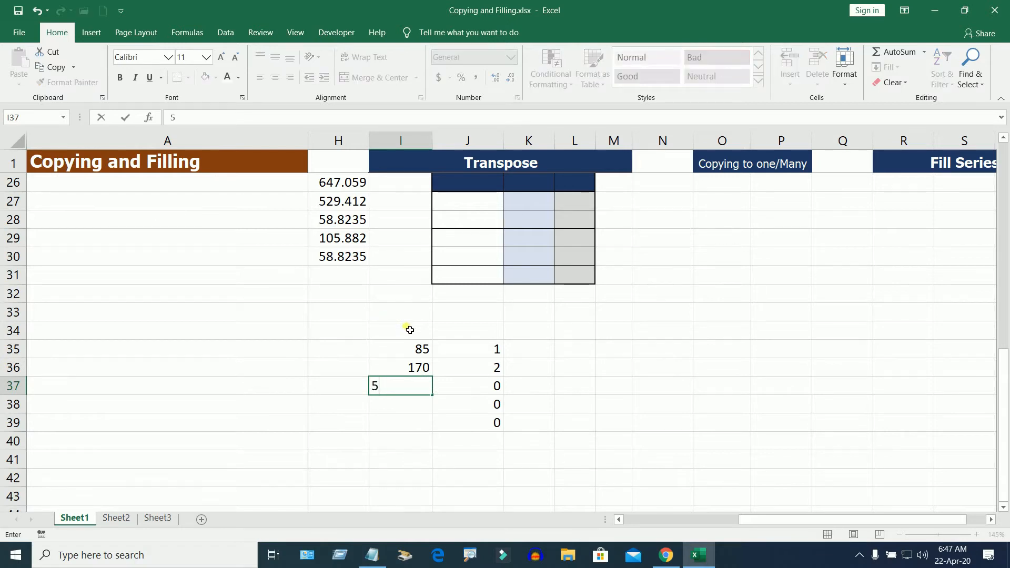
text(00)
key(Return)
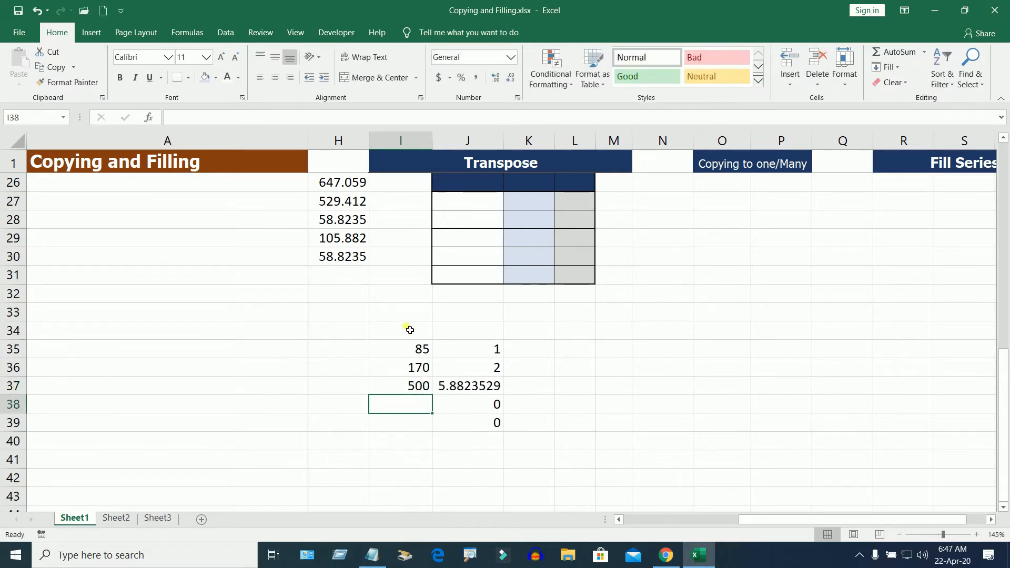
click(477, 390)
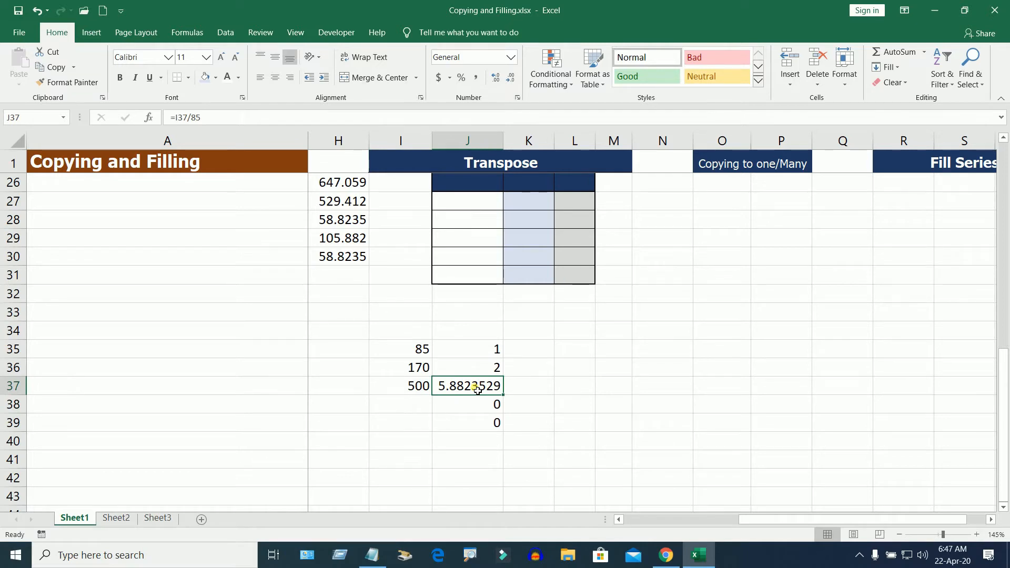
Step: Examine the Number 1 values in F3:F7 of the Add-Subtract-Multiply-Divide table
drag(857, 519, 816, 523)
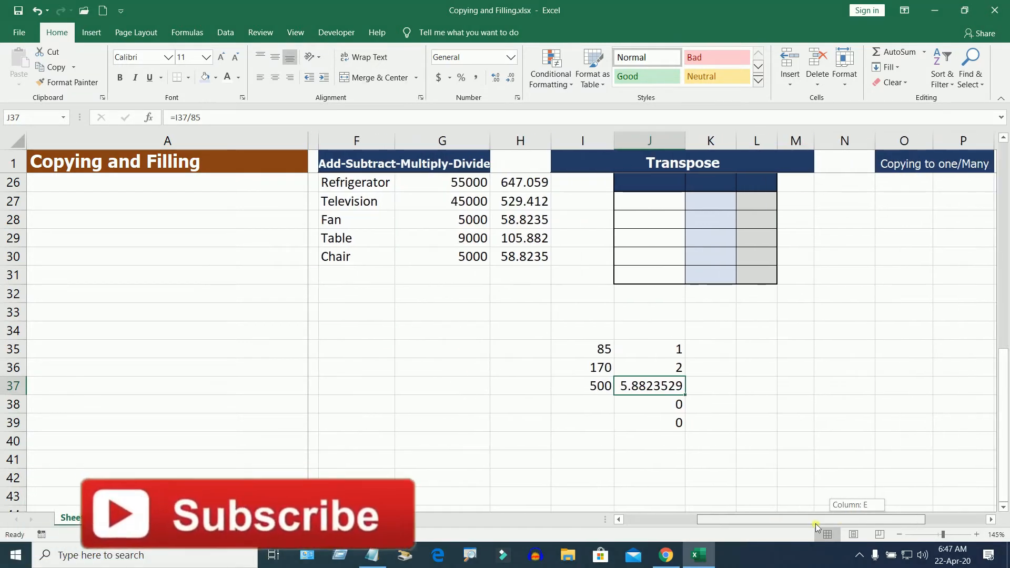
click(597, 404)
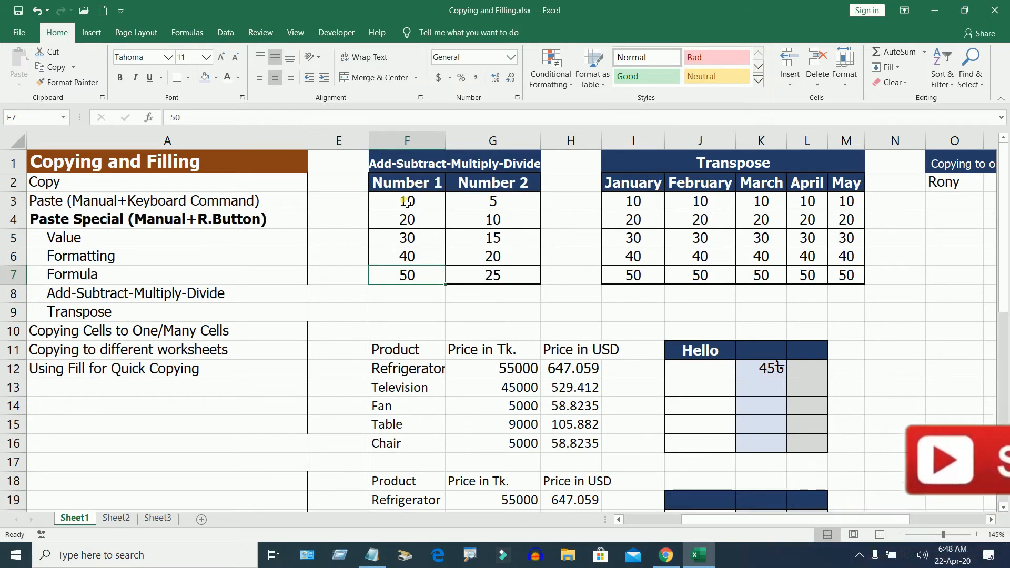
click(407, 202)
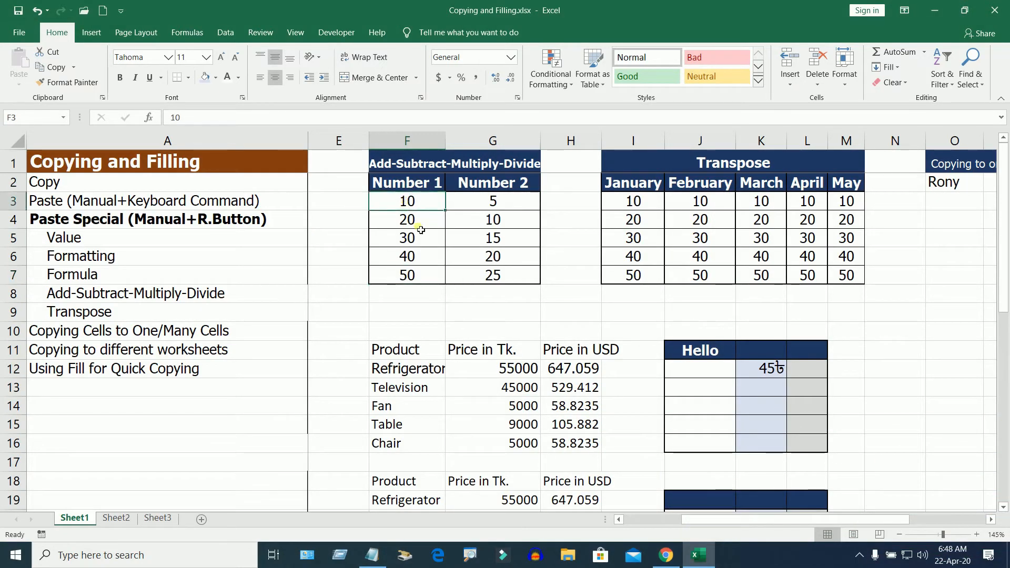
click(406, 224)
click(417, 243)
click(419, 261)
click(423, 275)
click(407, 202)
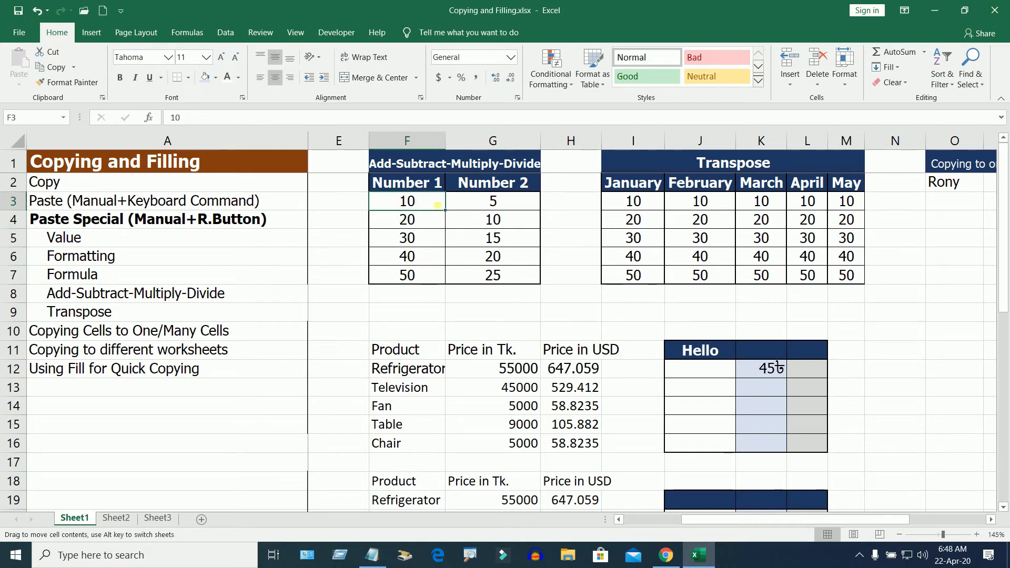
click(491, 204)
click(421, 202)
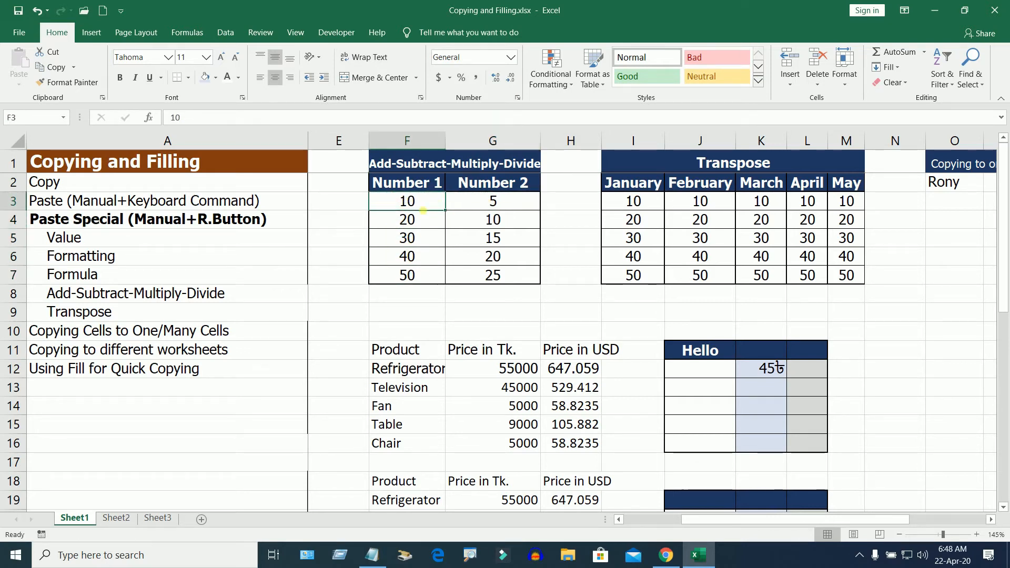
drag(414, 230, 419, 279)
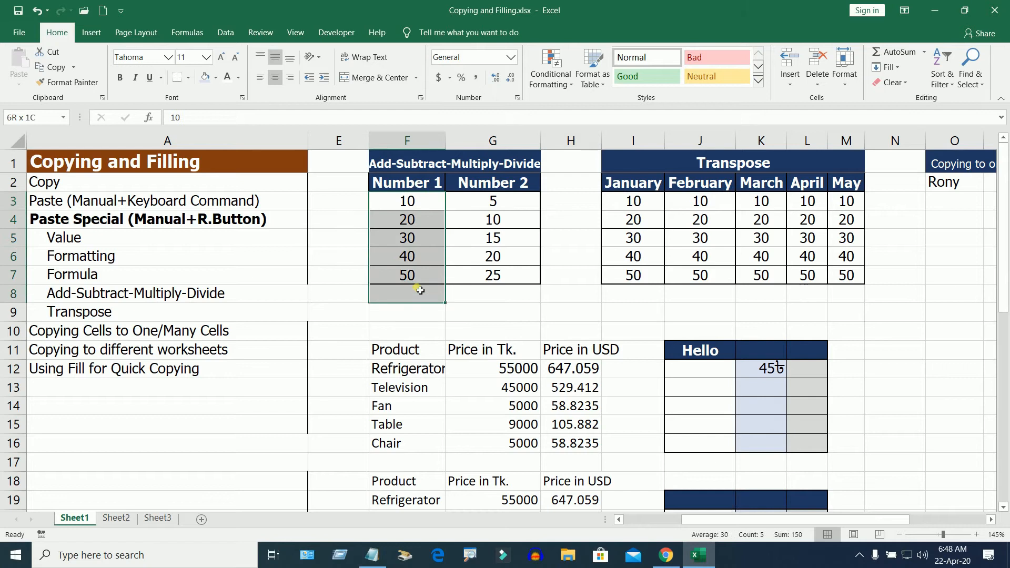
Step: Compare the Number 1 and Number 2 values pair by pair in rows 3 and 4
click(514, 203)
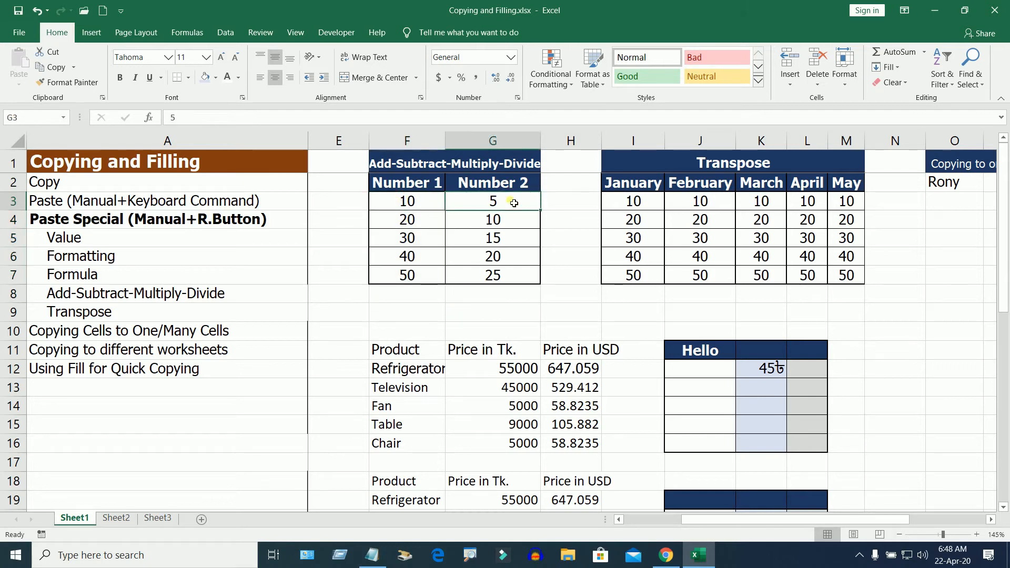
click(430, 205)
click(511, 206)
click(416, 224)
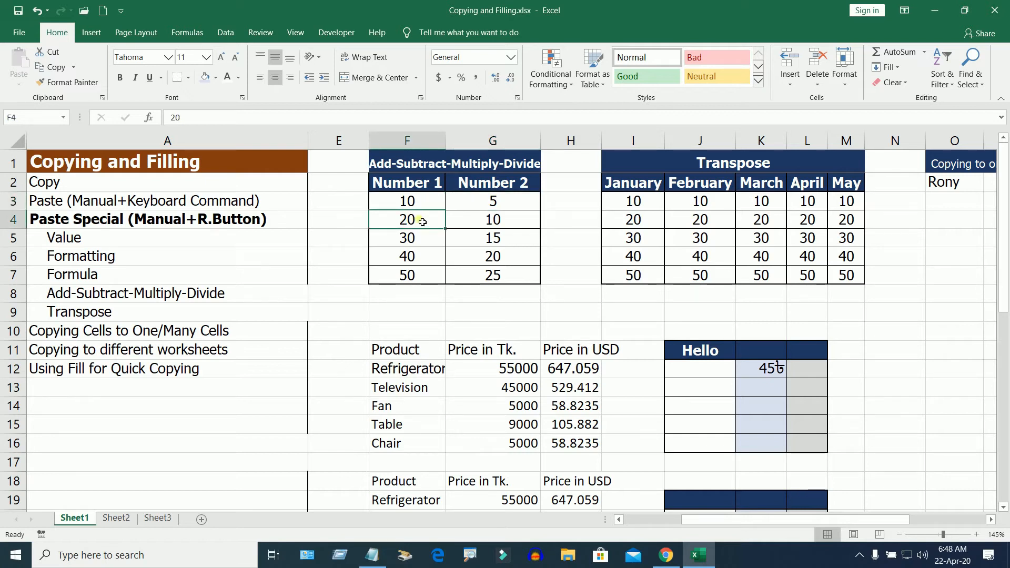
click(505, 227)
click(421, 225)
click(512, 223)
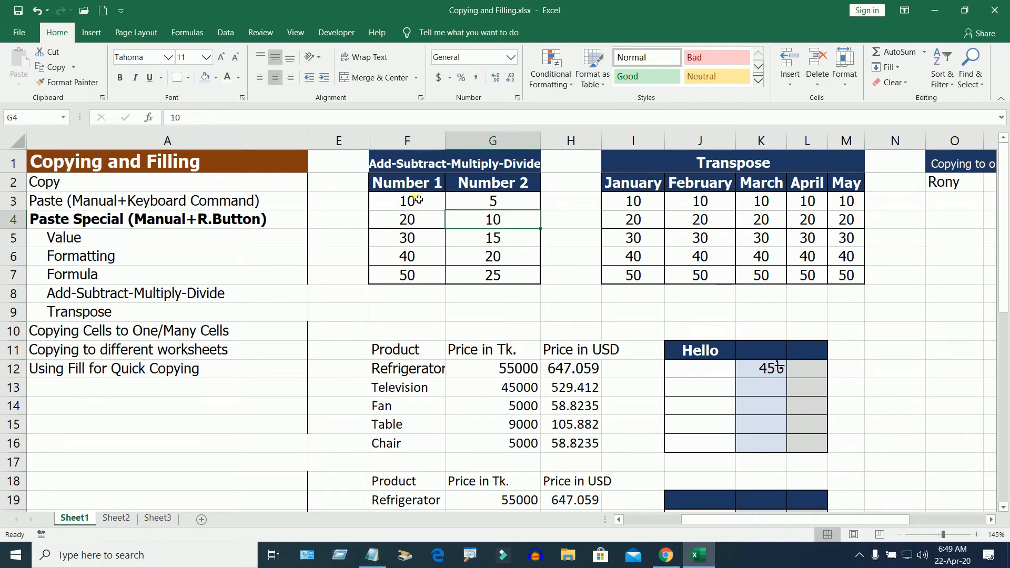
Step: Copy the Number 1 values F3:F7 and add them to the Number 2 values from G3 using Paste Special with the Add operation
drag(416, 205, 415, 282)
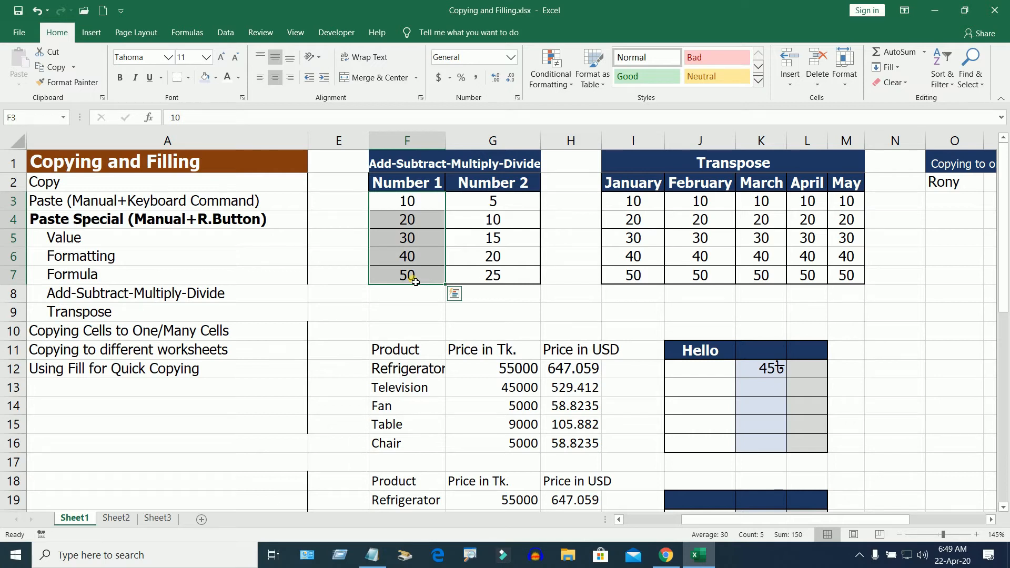
key(ctrl+c)
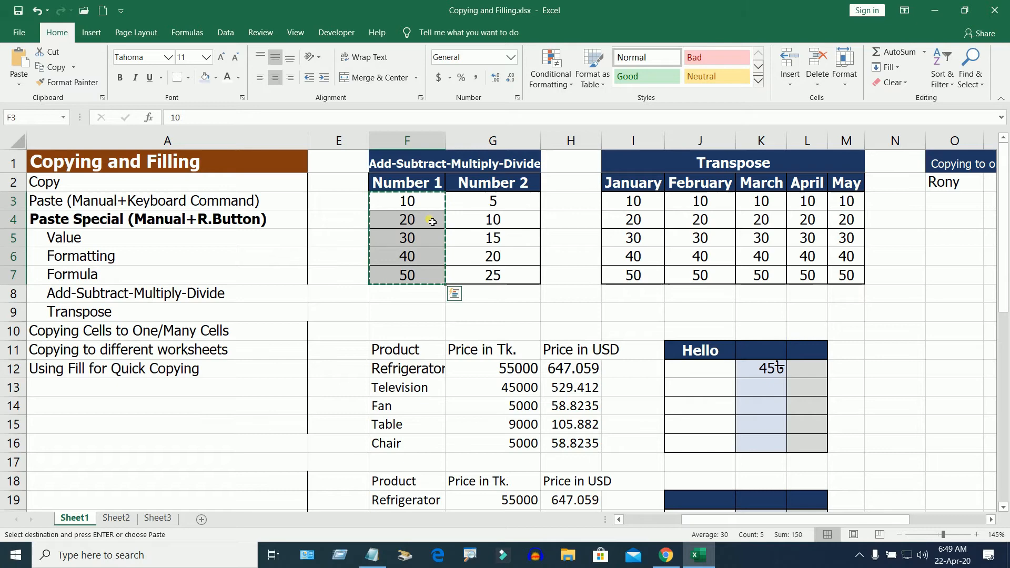
click(494, 204)
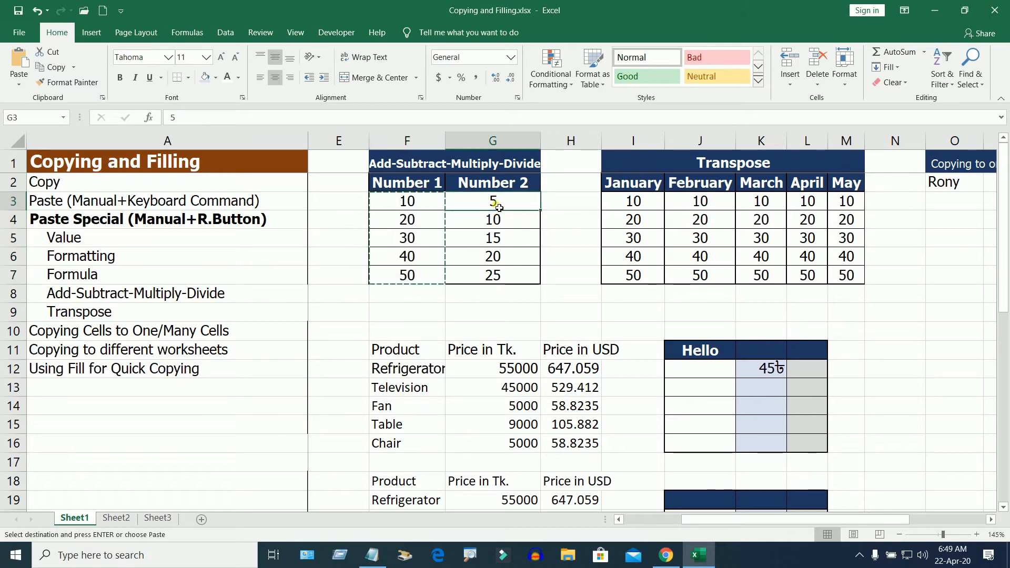
right_click(498, 204)
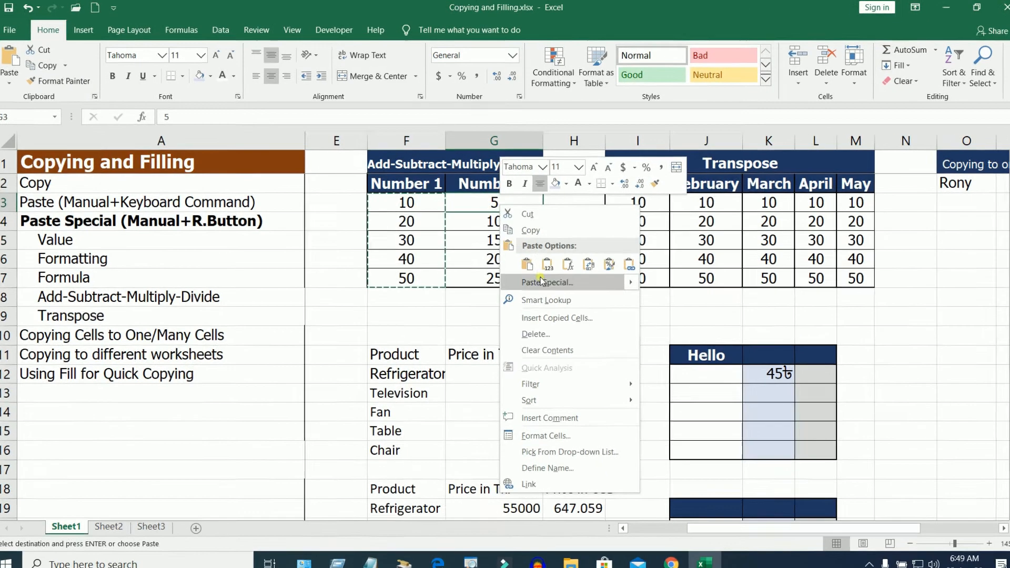
click(544, 282)
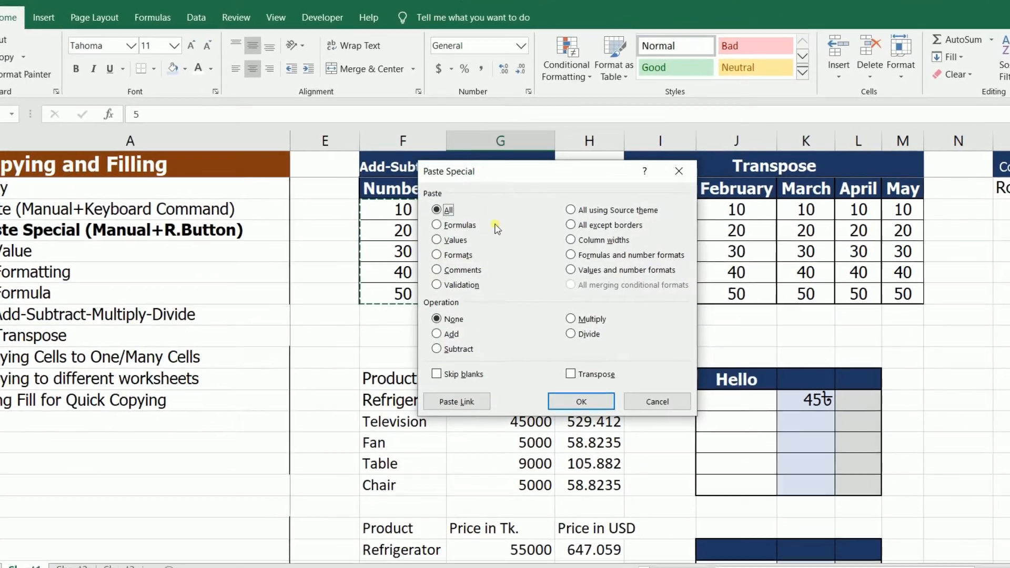
drag(497, 176, 355, 95)
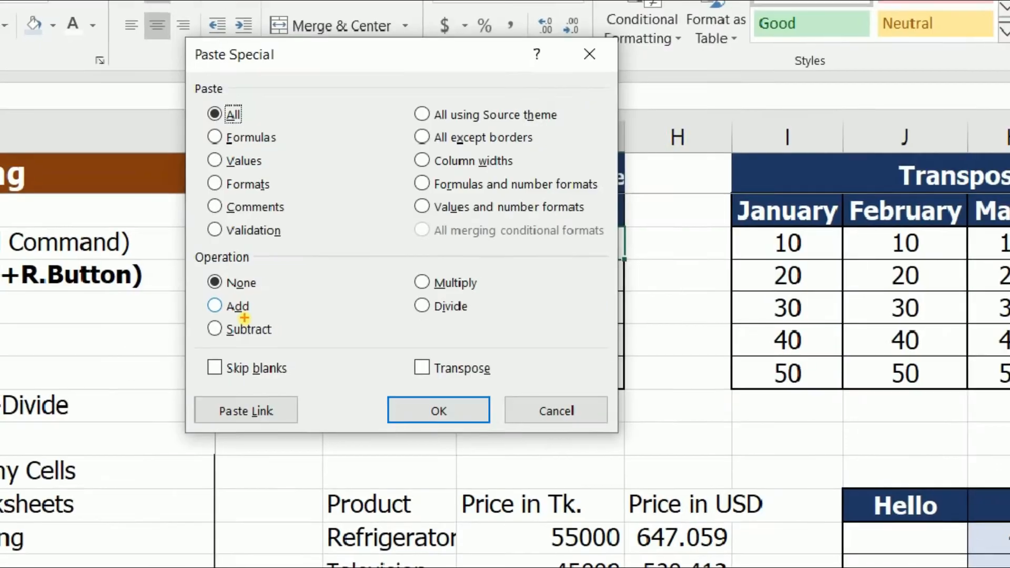
click(237, 308)
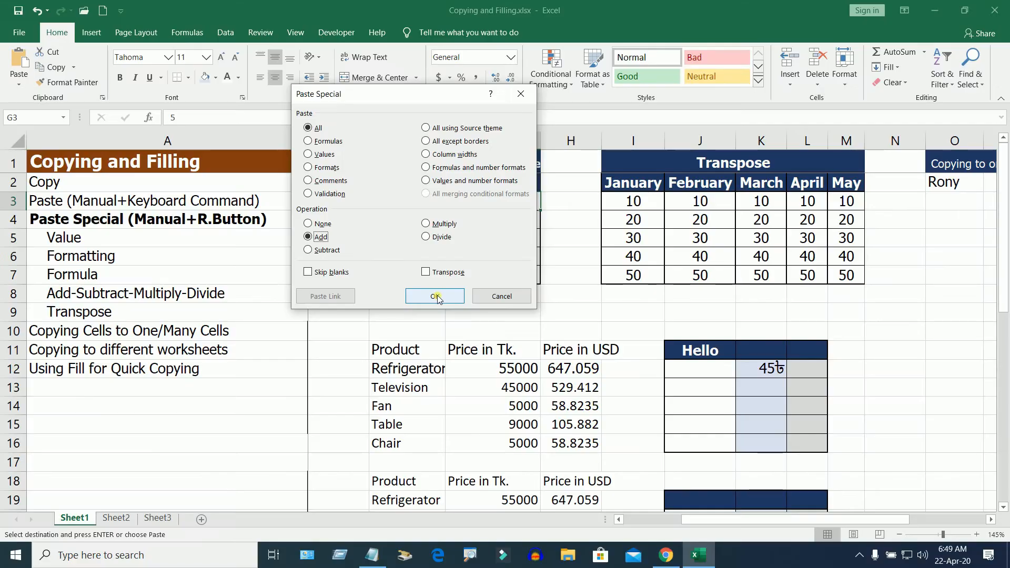
click(436, 297)
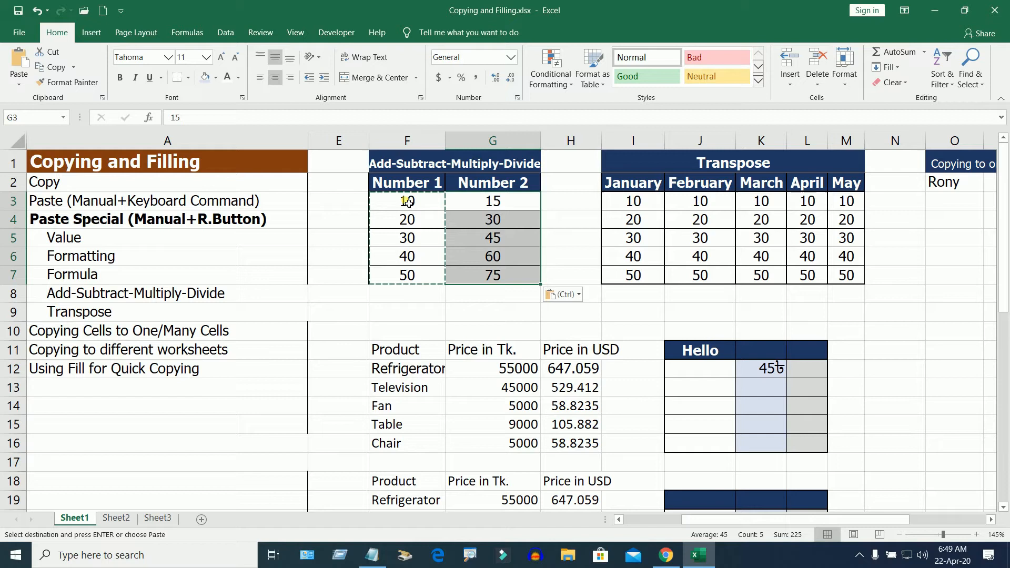
click(514, 201)
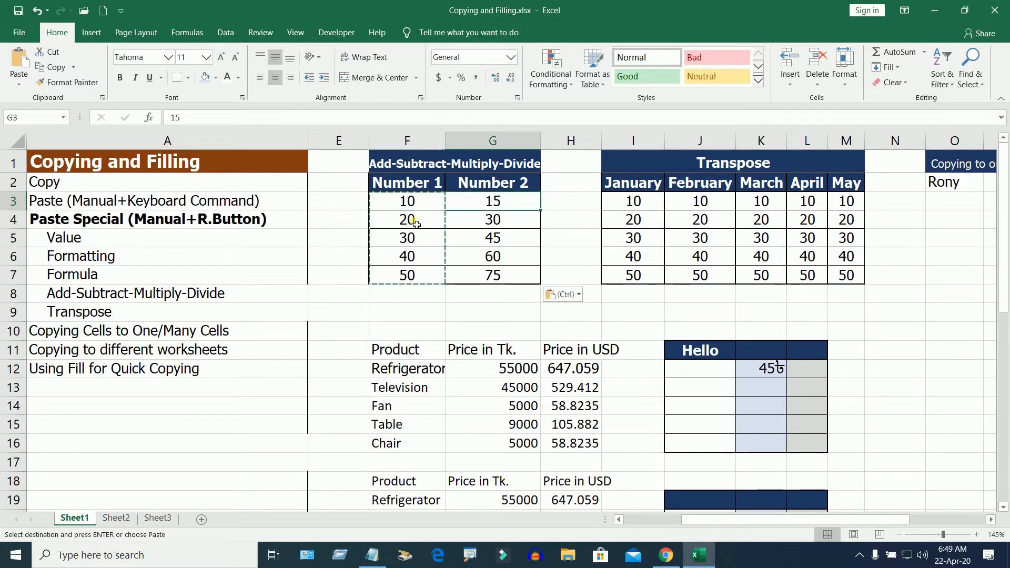
click(521, 226)
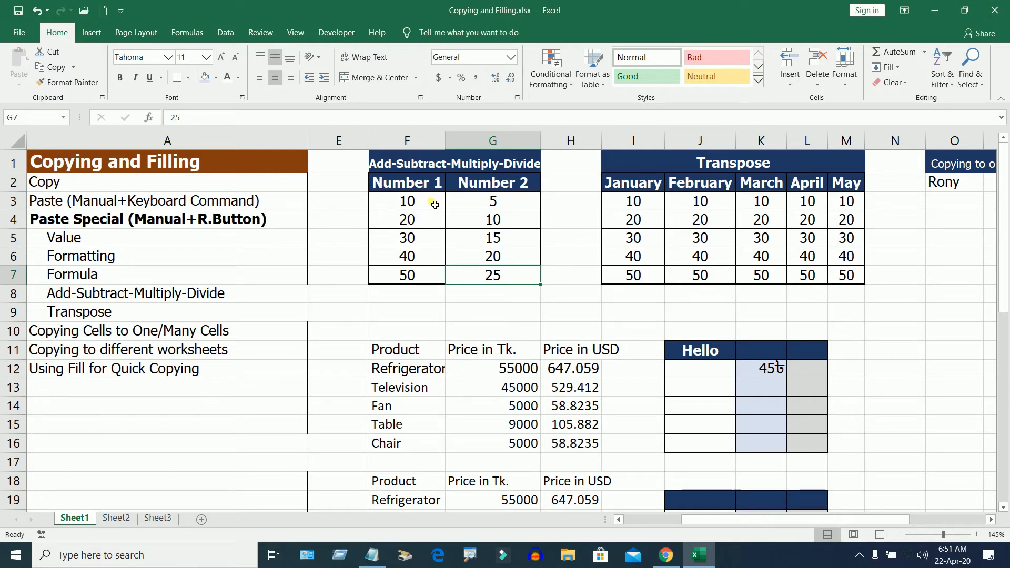
Step: Copy F3:F7 and multiply the Number 2 values from G3 by them using Paste Special with the Multiply operation, then check rows 3 and 4
drag(407, 202, 410, 280)
key(ctrl+c)
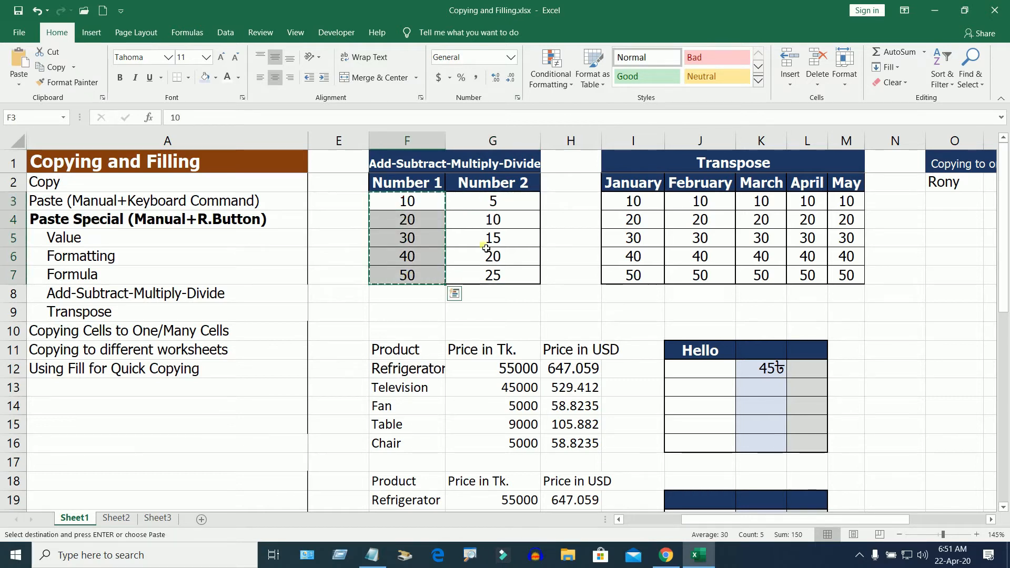
click(511, 205)
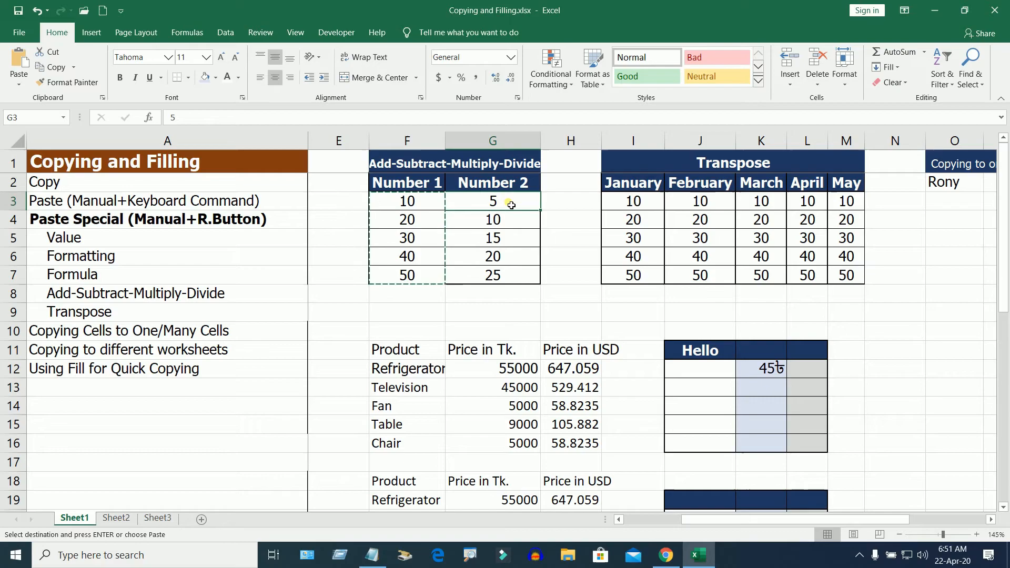
right_click(511, 206)
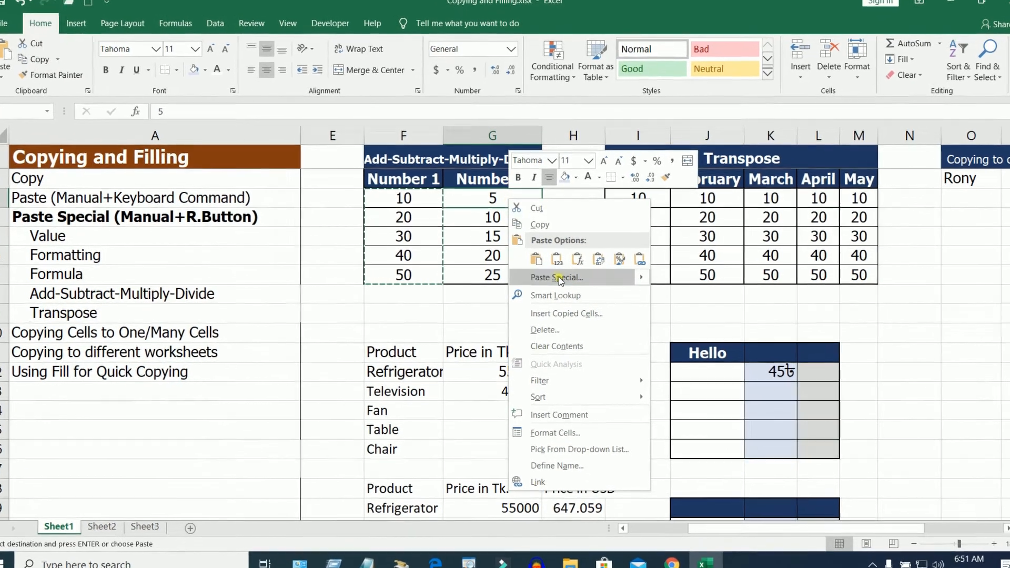
click(559, 278)
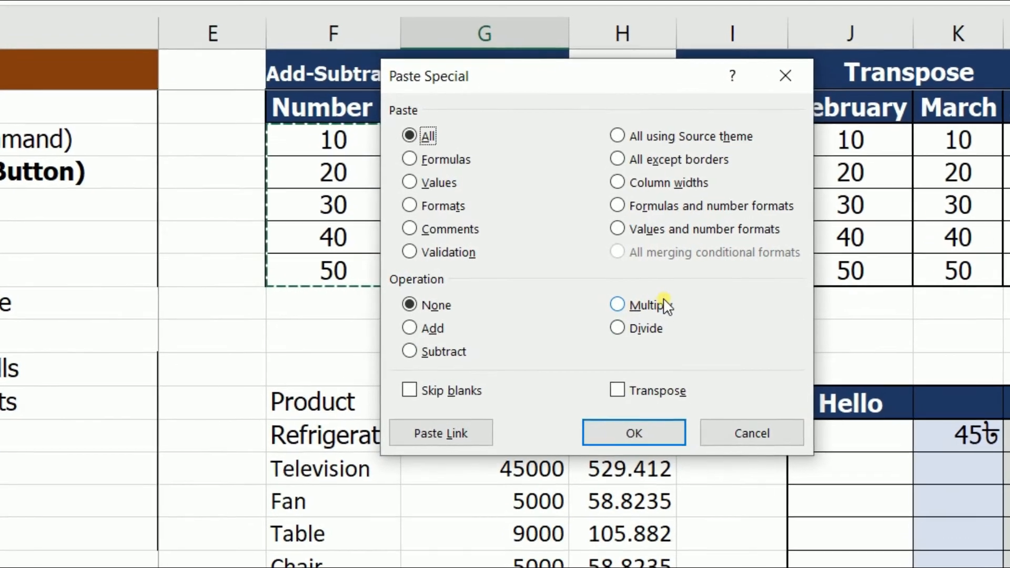
click(736, 285)
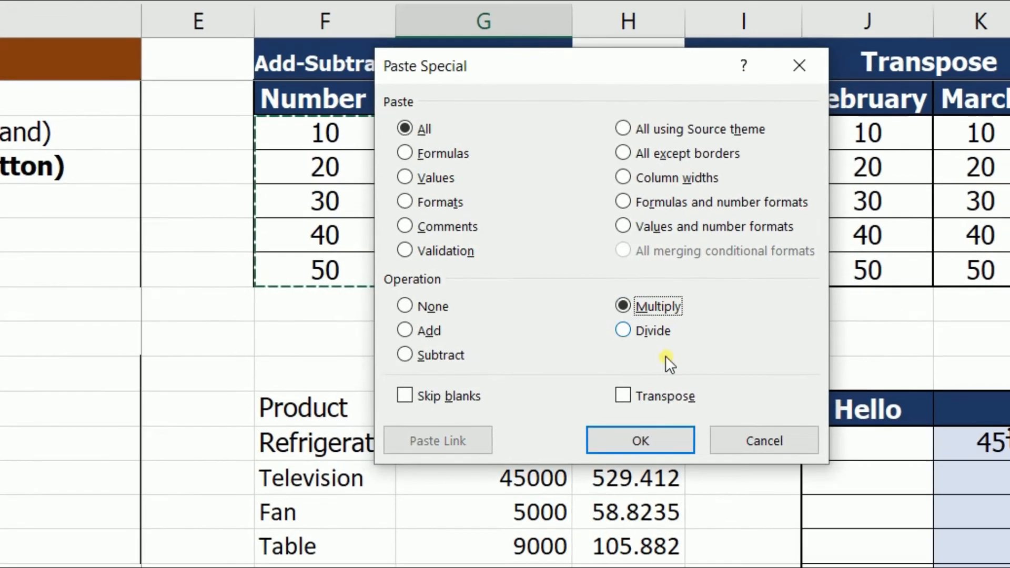
click(652, 441)
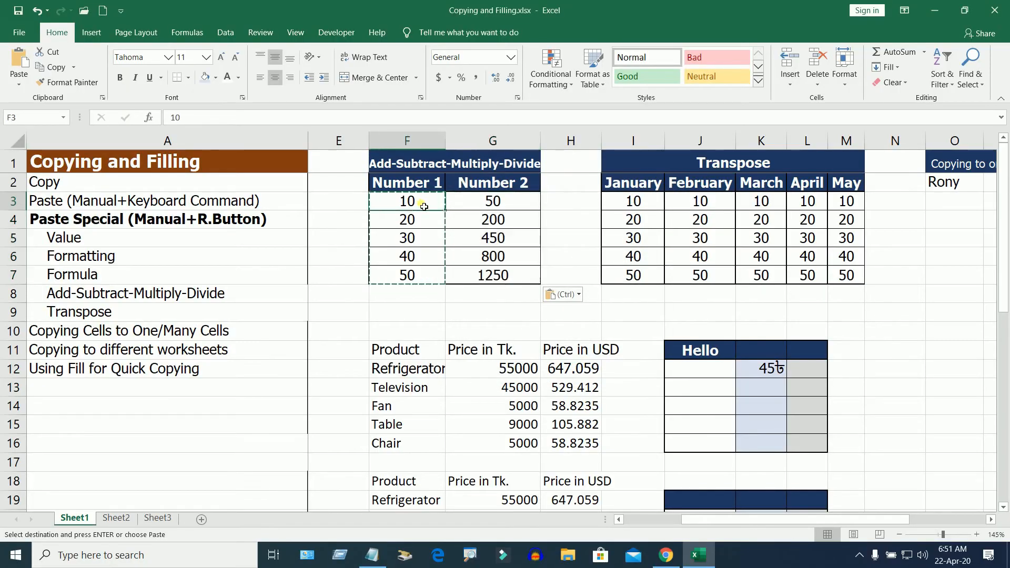
click(494, 206)
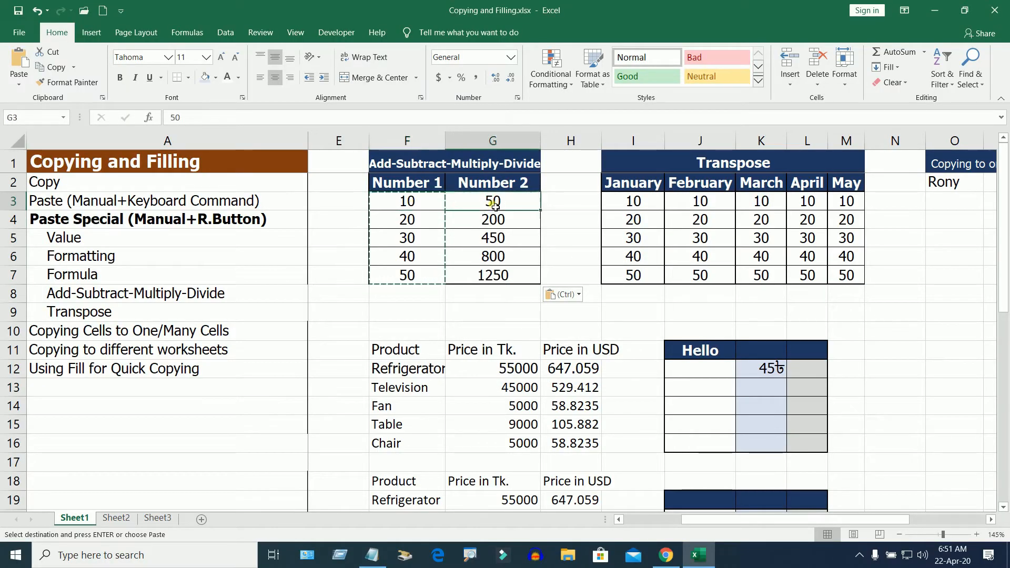
click(421, 226)
click(497, 224)
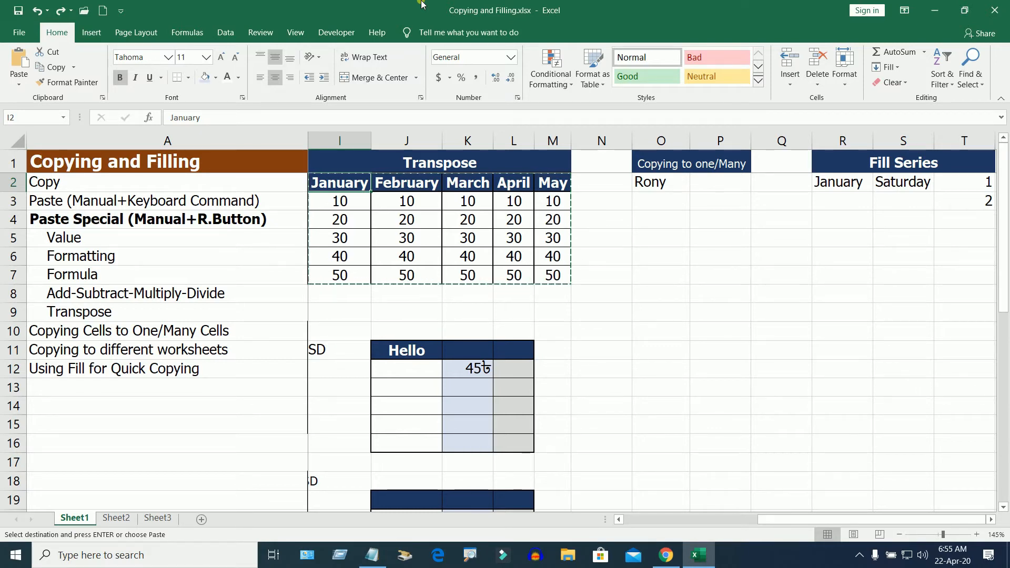
Step: Copy the month table I2:M7 and paste it transposed at N11 using Paste Special with the Transpose option
drag(341, 185, 563, 287)
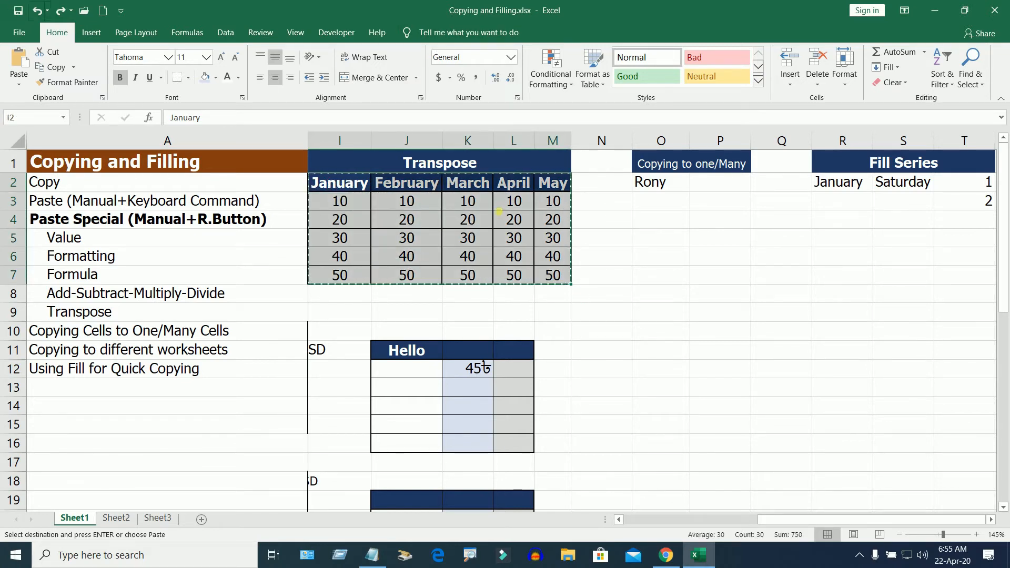
click(614, 356)
right_click(615, 356)
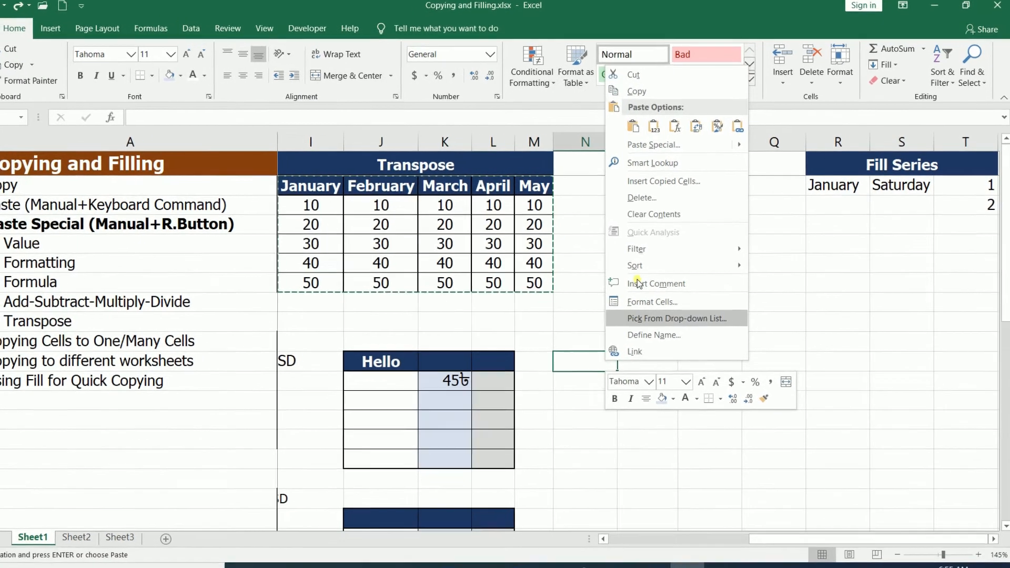
click(654, 145)
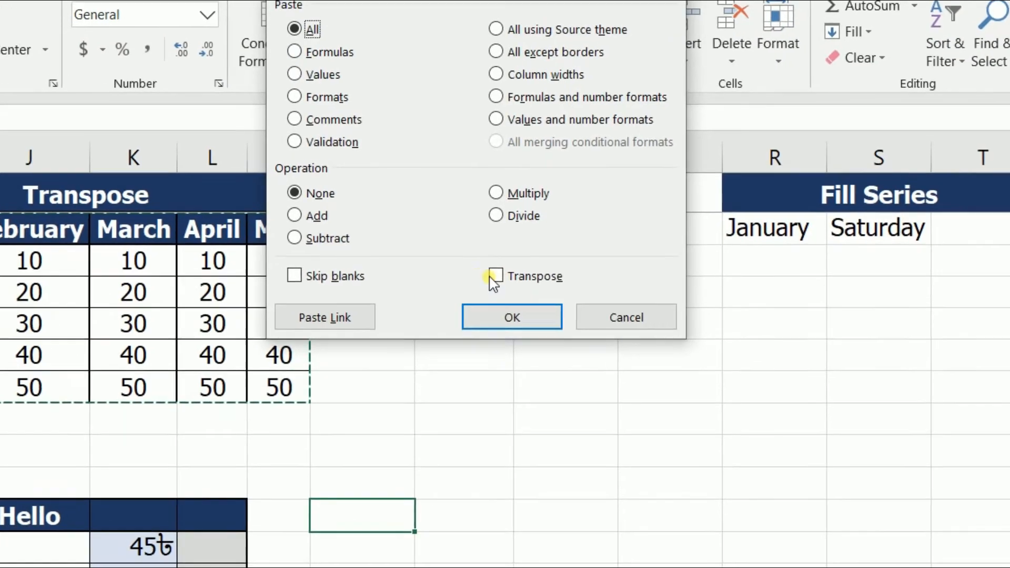
click(496, 275)
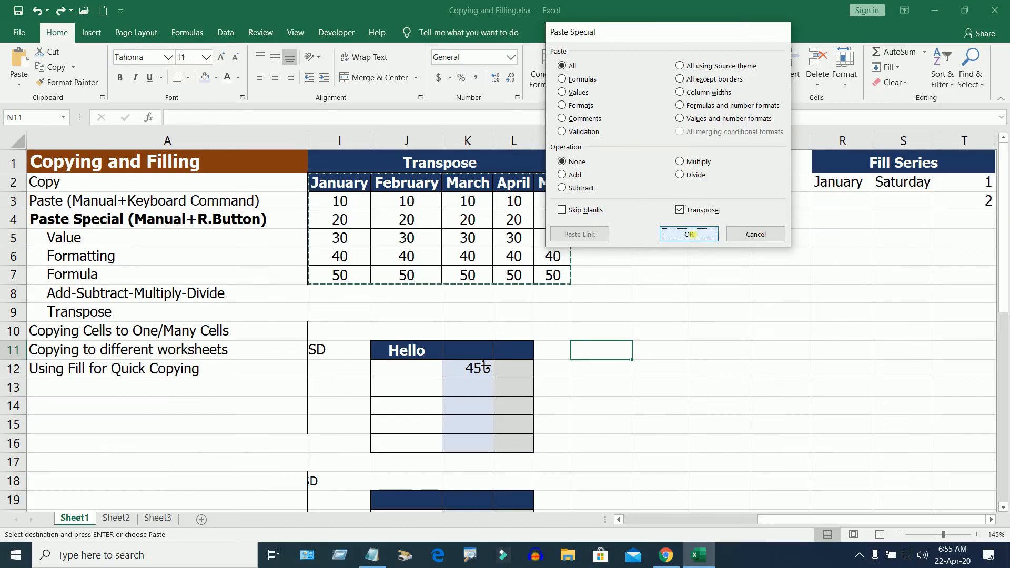
click(689, 234)
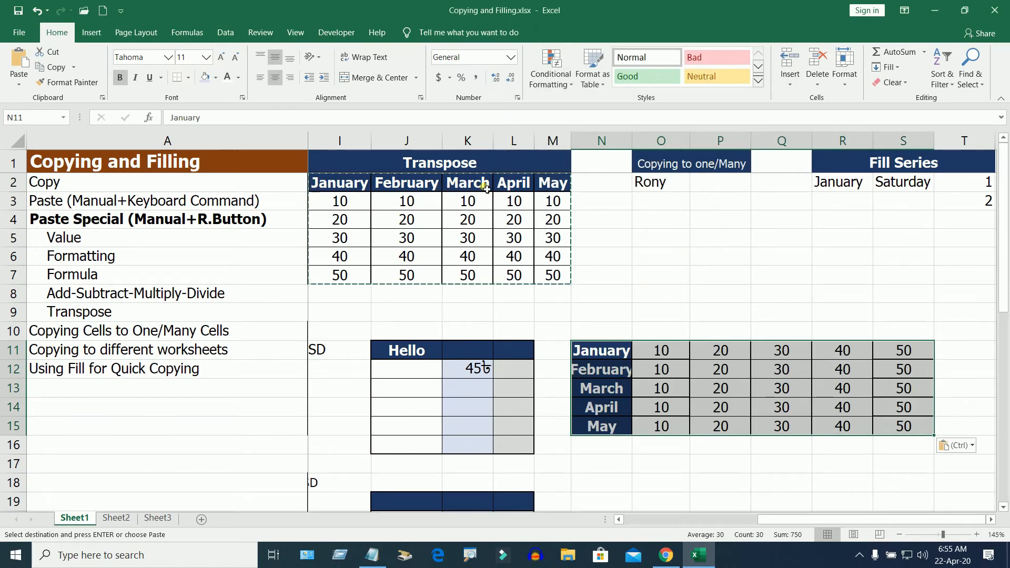
Step: Compare the month headings and values of the original table I2:M7 with the transposed table in N11:S15
drag(342, 182, 549, 180)
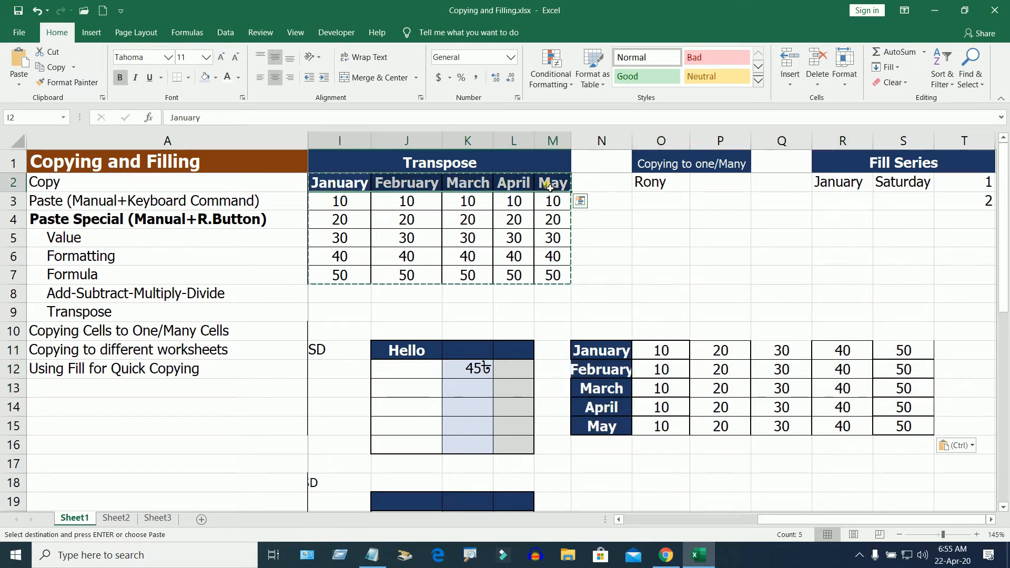
click(599, 351)
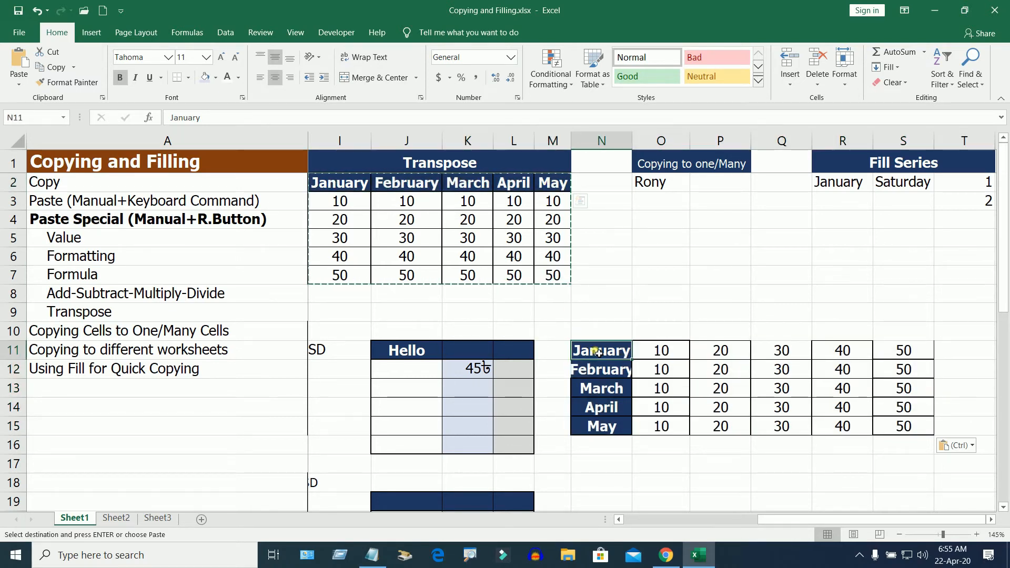
drag(599, 365, 607, 425)
drag(348, 210, 552, 275)
drag(667, 360, 904, 424)
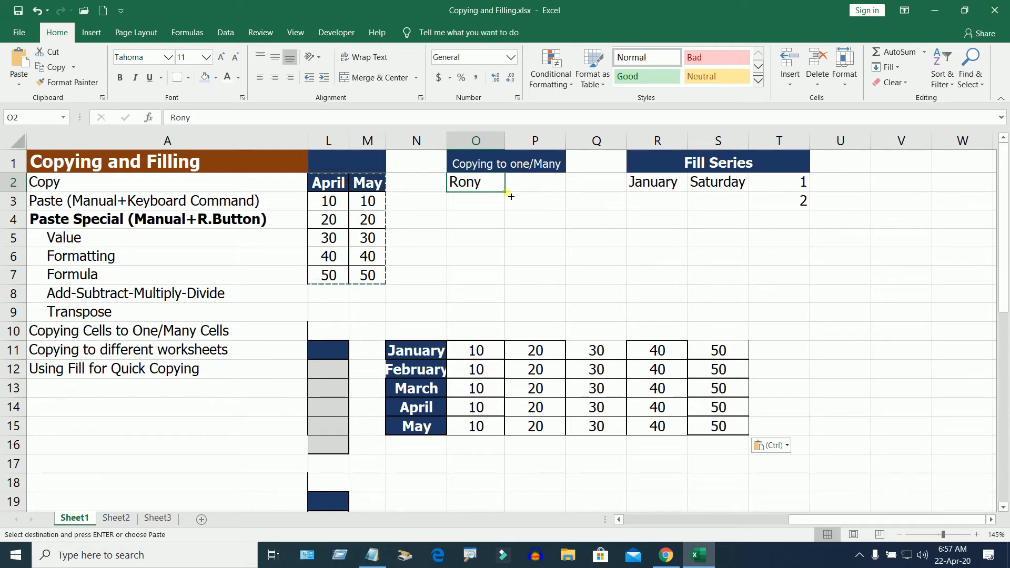
Step: Fill the name in O2 across to P2 and then down both columns to row 9
drag(510, 196, 558, 199)
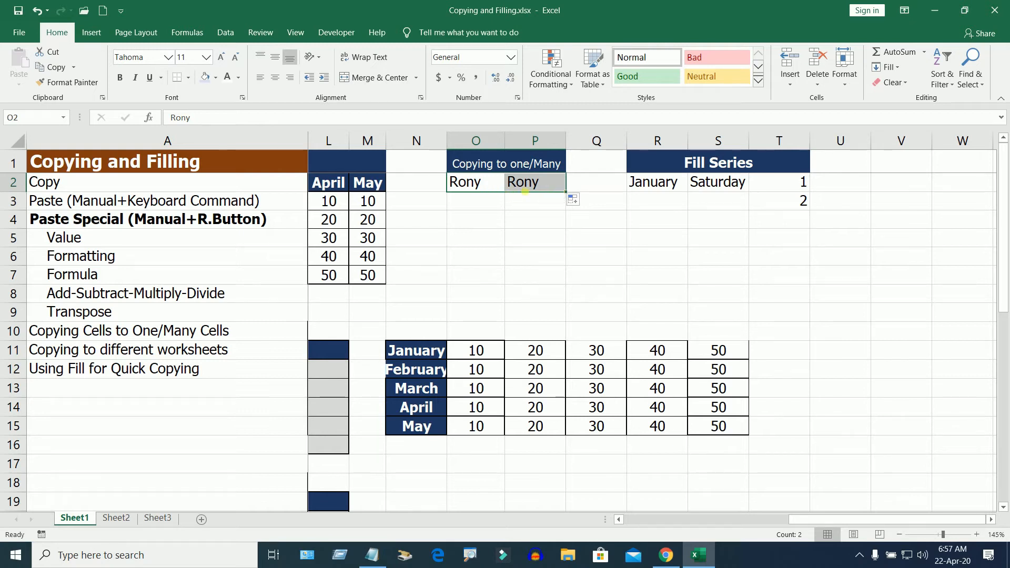
drag(500, 189, 528, 188)
drag(492, 187, 523, 185)
drag(571, 197, 569, 328)
click(594, 213)
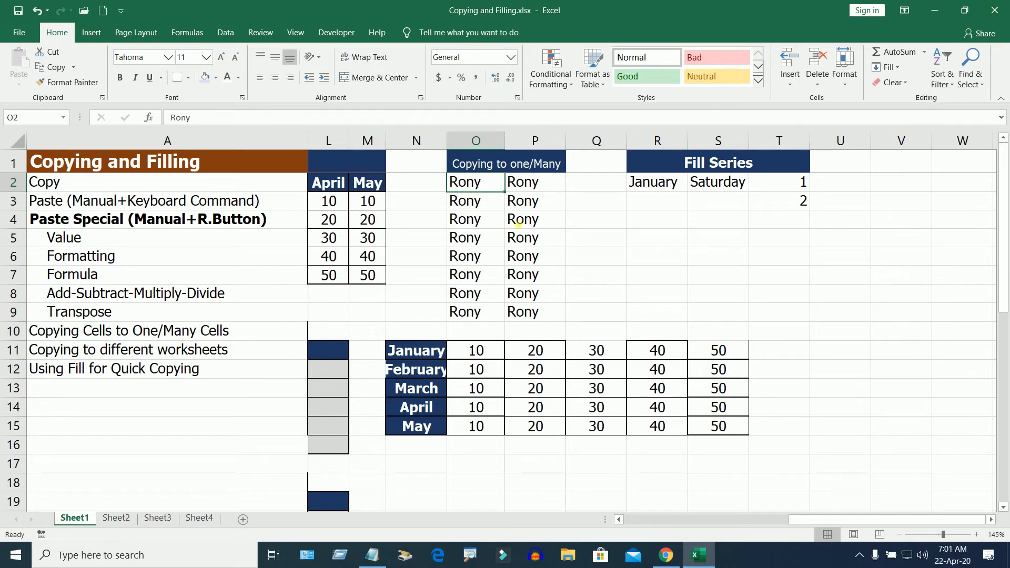
Step: Copy the name in O2, group Sheet2, Sheet3 and Sheet4, and paste it into cell C13 of the grouped sheets
key(ctrl+c)
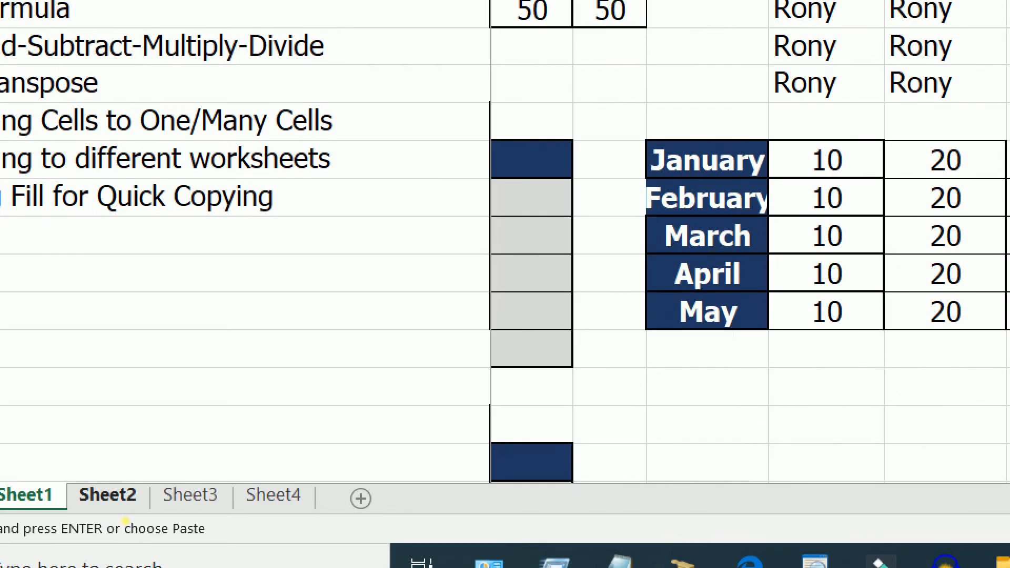
drag(153, 530, 188, 531)
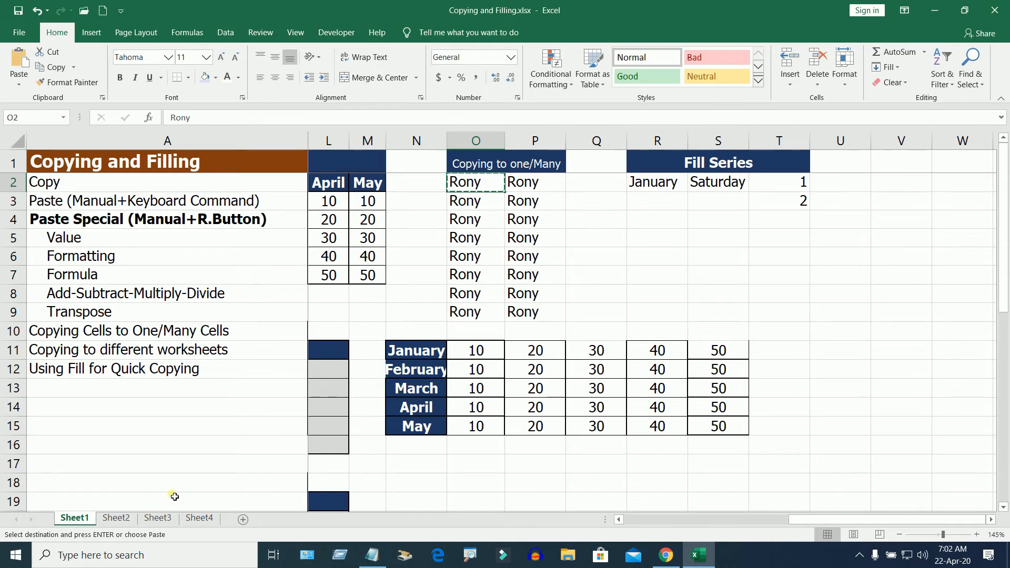
click(121, 519)
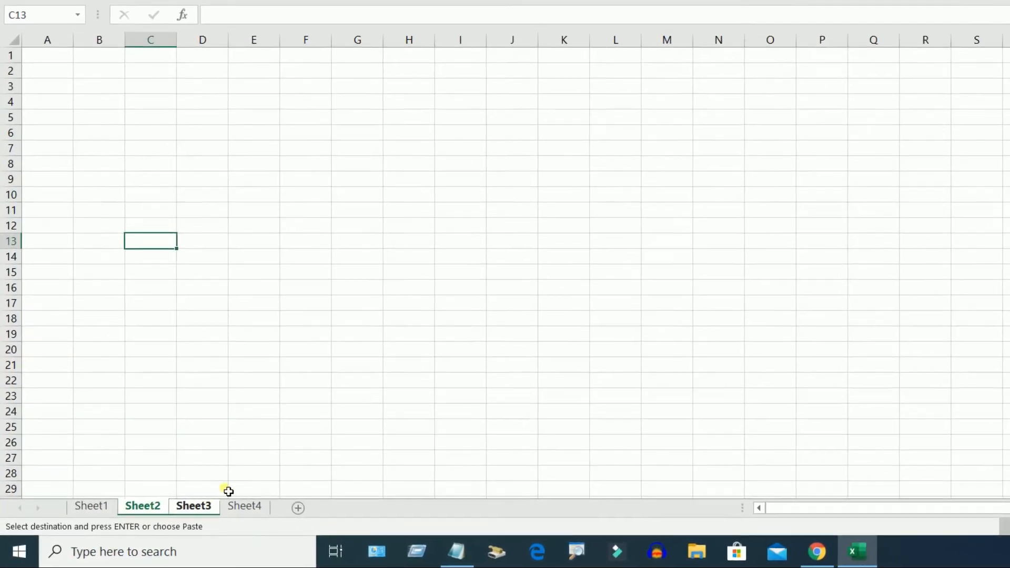
ctrl+click(252, 504)
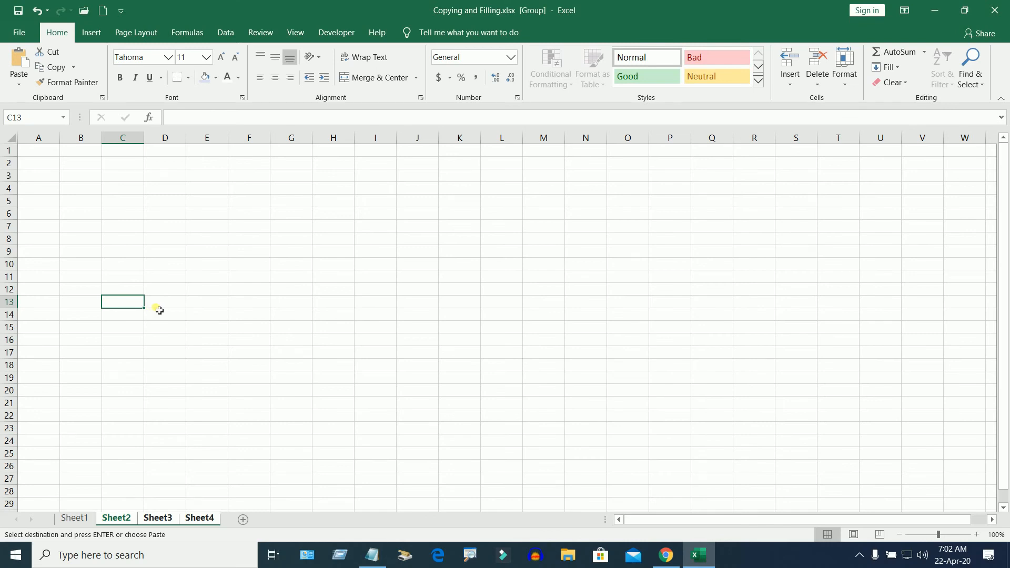
scroll(136, 306, up, 2)
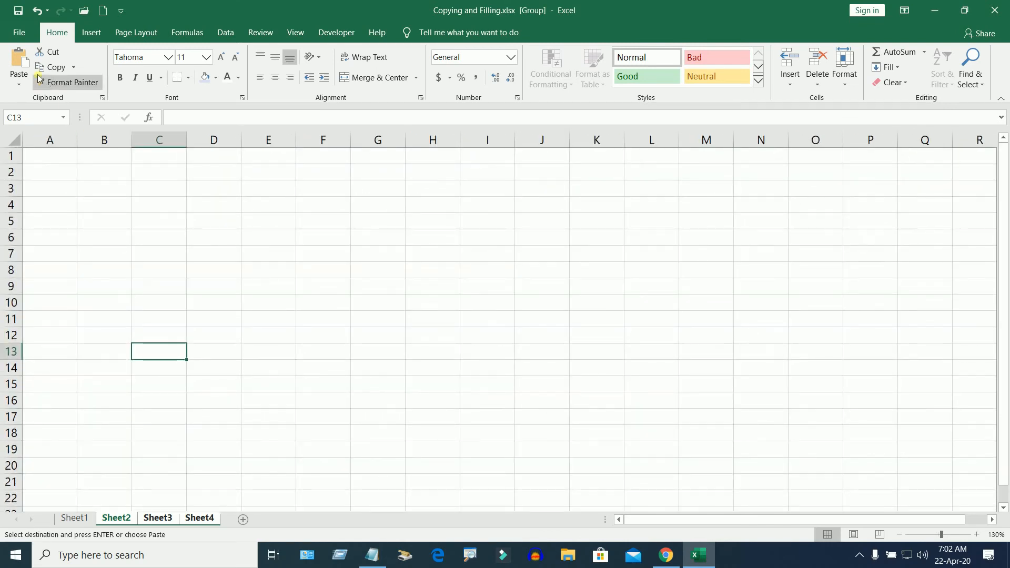
click(17, 61)
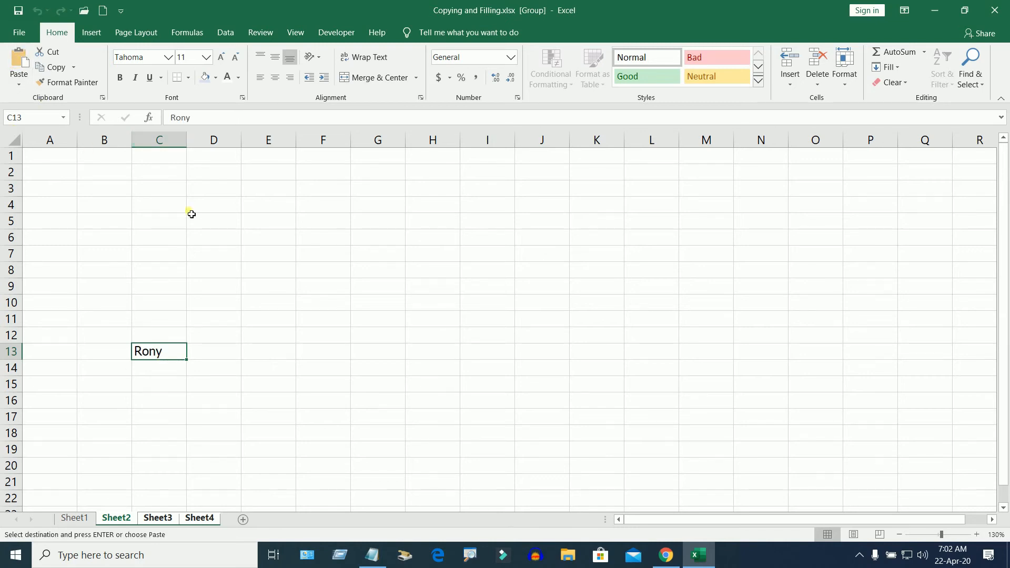
Step: Check cell C13 on Sheet2, Sheet3 and Sheet4 for the pasted name
click(161, 272)
click(166, 519)
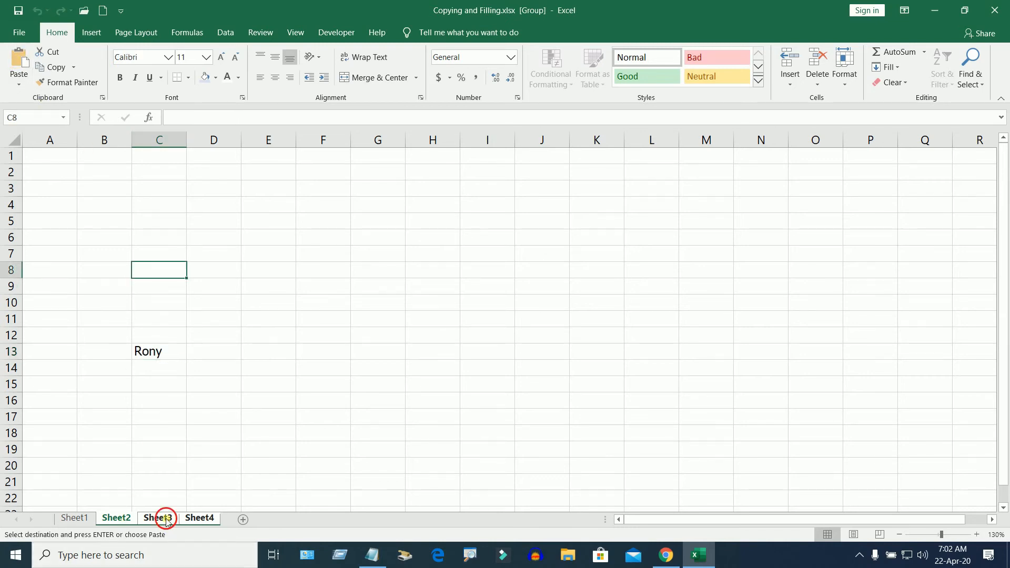
click(253, 495)
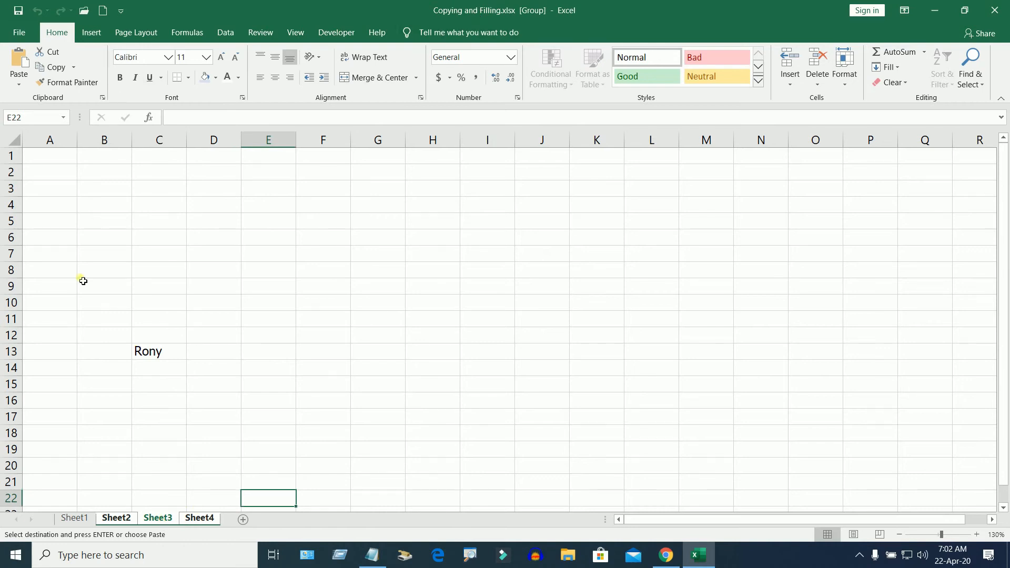
click(148, 356)
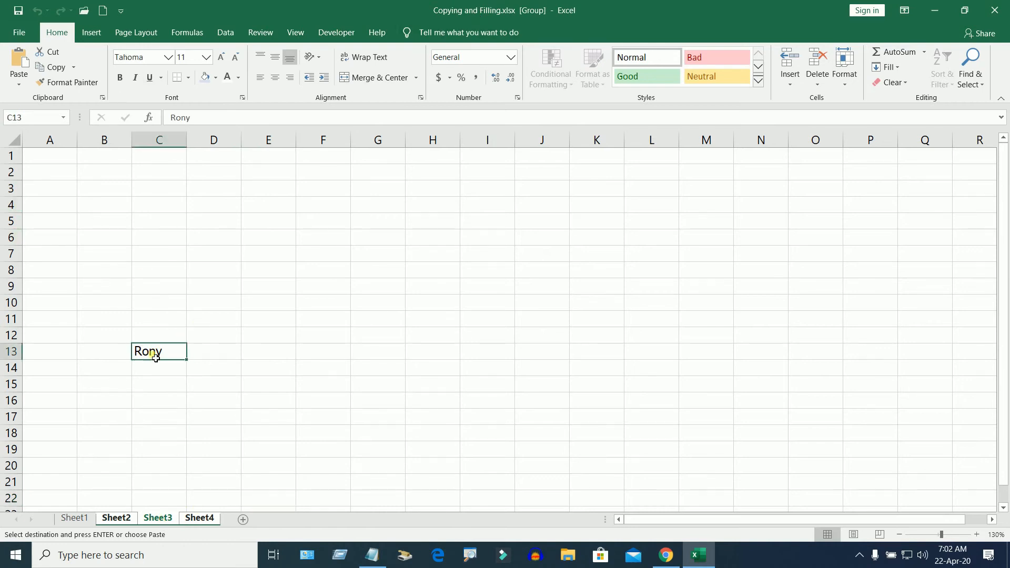
click(200, 518)
click(149, 386)
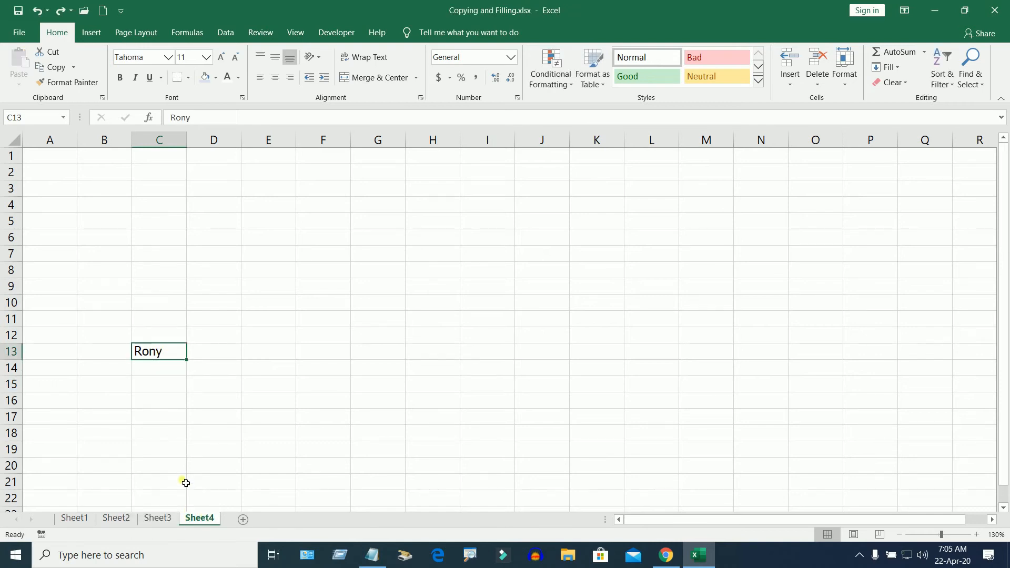
Step: Return to Sheet1 and fill the month series from January in R2 down to R9
click(73, 521)
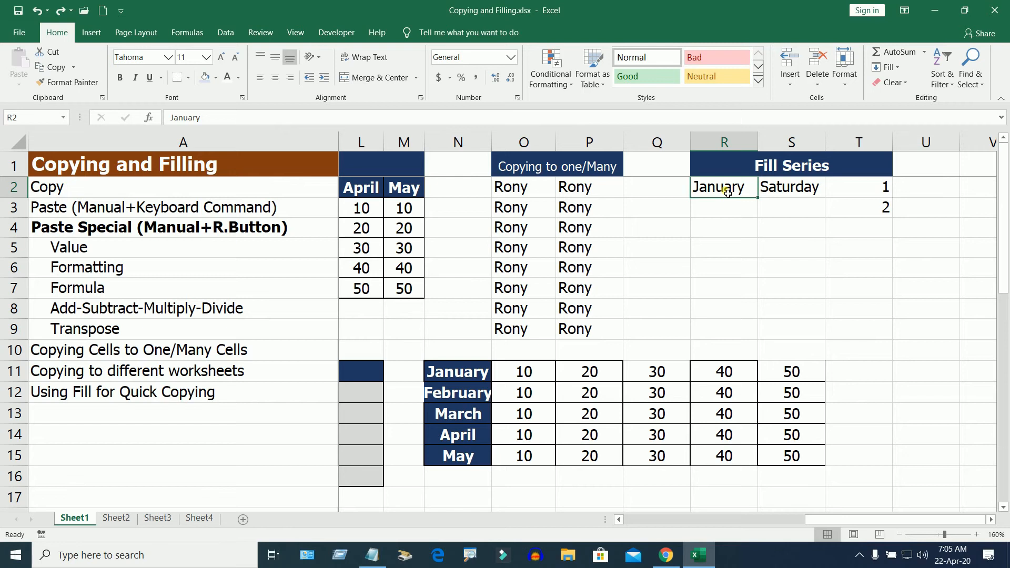
click(731, 212)
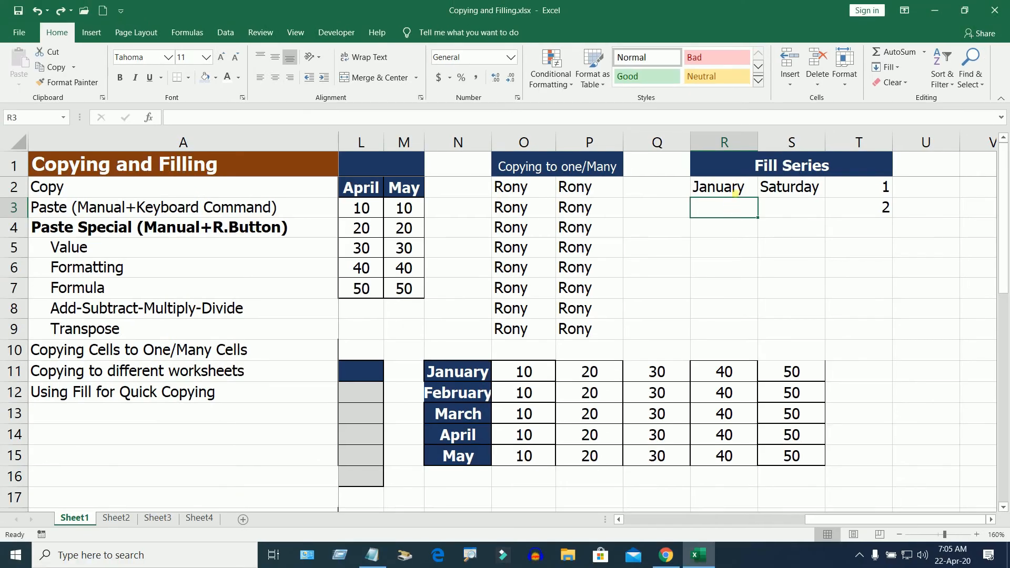
click(749, 182)
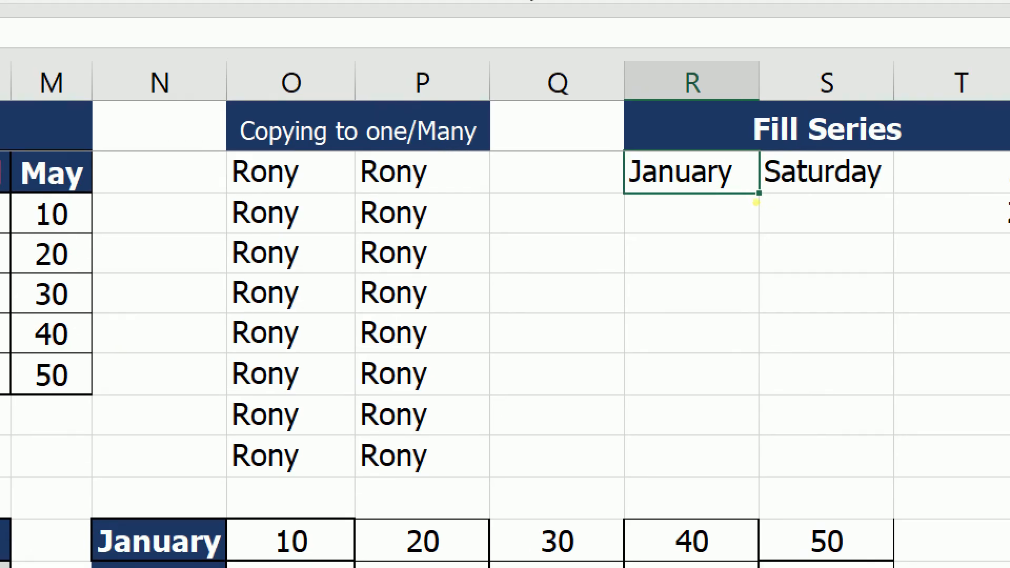
mouse_move(764, 187)
mouse_down()
mouse_move(732, 191)
mouse_move(761, 202)
mouse_move(763, 191)
mouse_up()
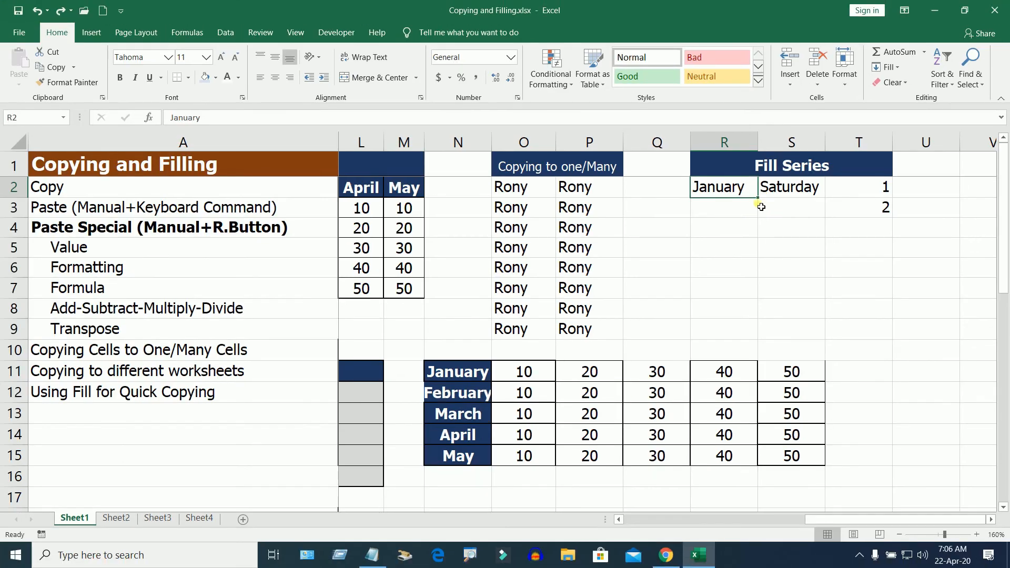
drag(759, 197, 760, 348)
Step: Examine the filled month names one by one in R2:R9 of the Fill Series table
click(730, 192)
click(723, 207)
click(726, 226)
click(723, 248)
click(714, 268)
click(716, 288)
click(716, 309)
click(719, 330)
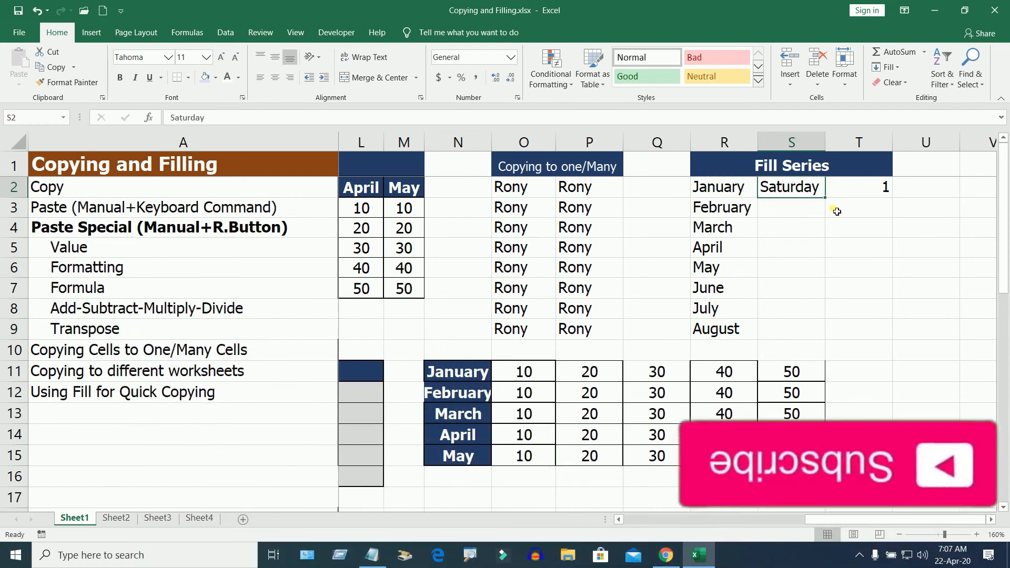
Step: Fill the weekday series from Saturday in S2 down to S9
drag(826, 199, 829, 339)
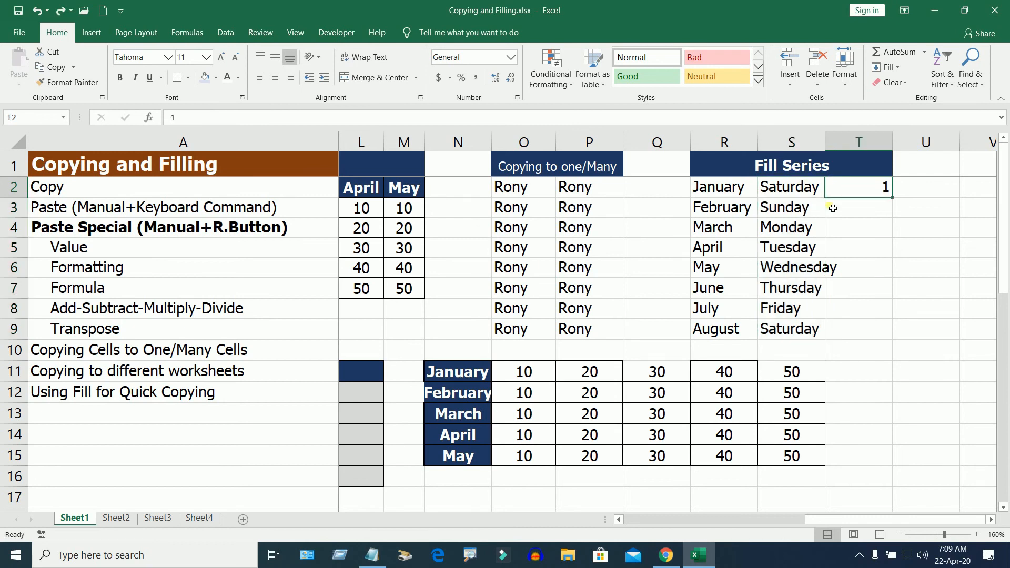
Step: Try to fill column T from the single value 1 in T2 down to T9, and undo the fill
click(881, 277)
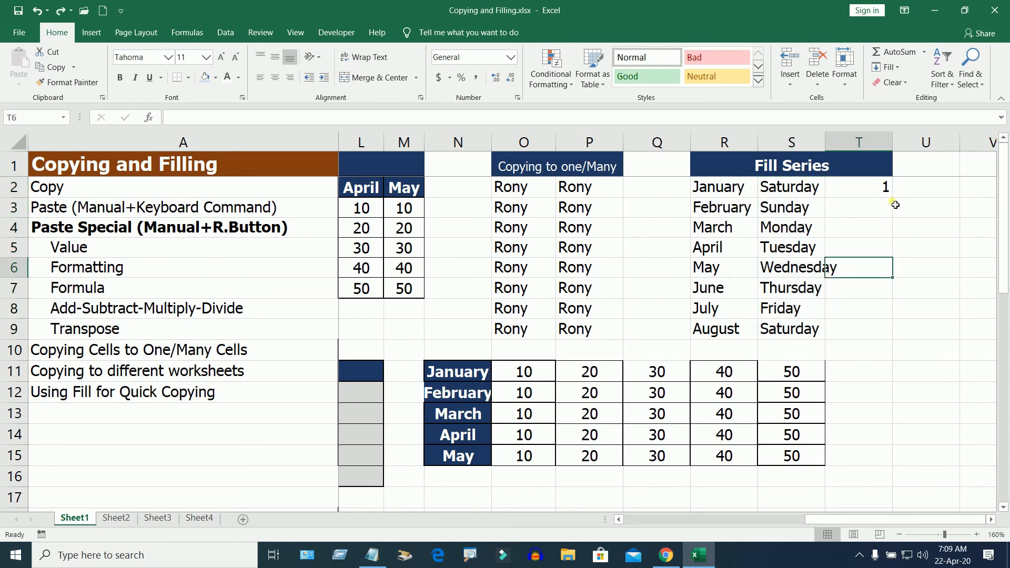
click(877, 189)
drag(898, 204, 894, 343)
click(876, 398)
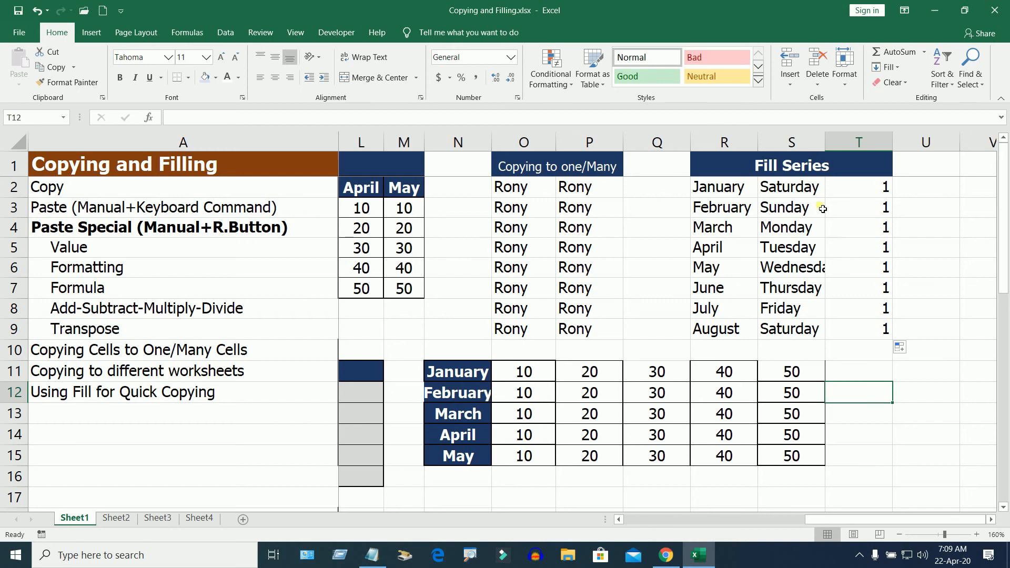
key(ctrl+z)
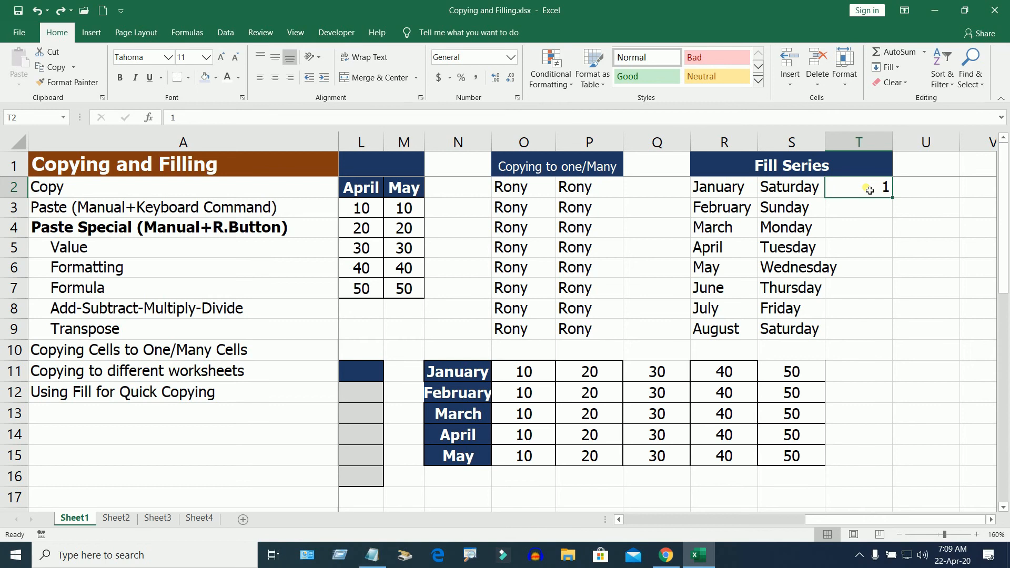
Step: Enter 2 in T3 and fill the number series from T2:T3 down to T9
click(868, 210)
text(2)
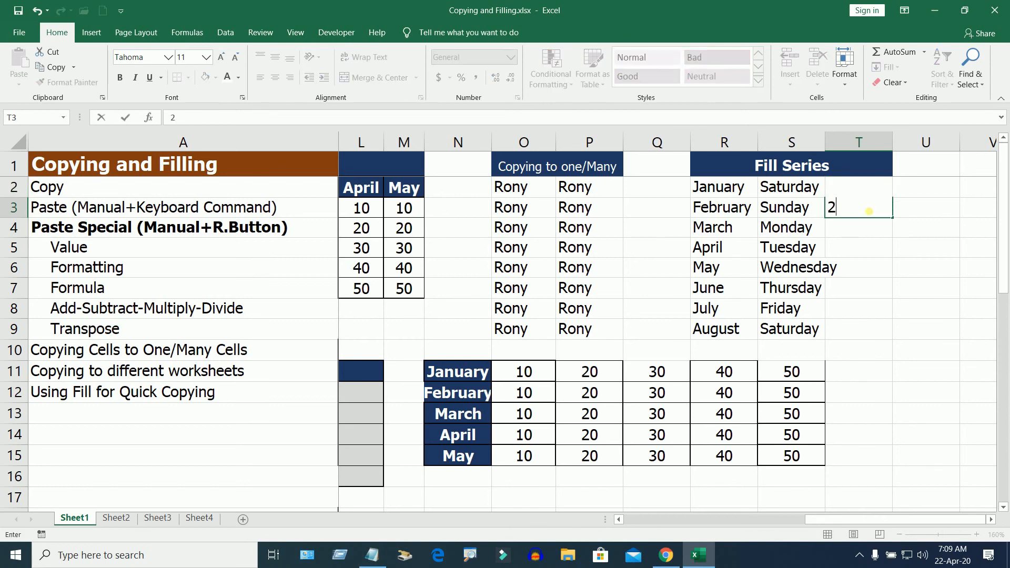
click(886, 282)
drag(881, 190, 882, 212)
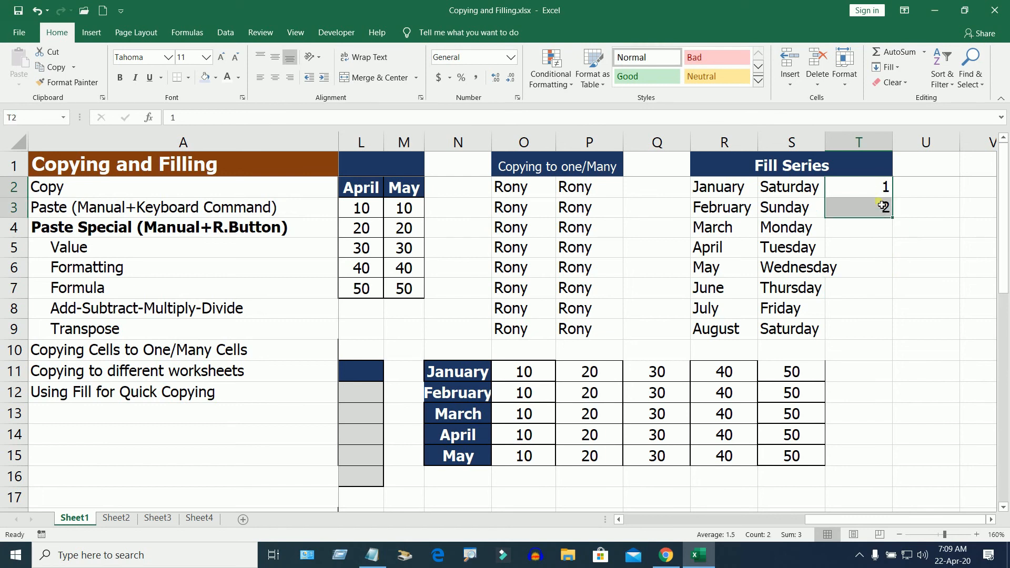
click(900, 311)
drag(856, 190, 860, 207)
drag(897, 222, 896, 339)
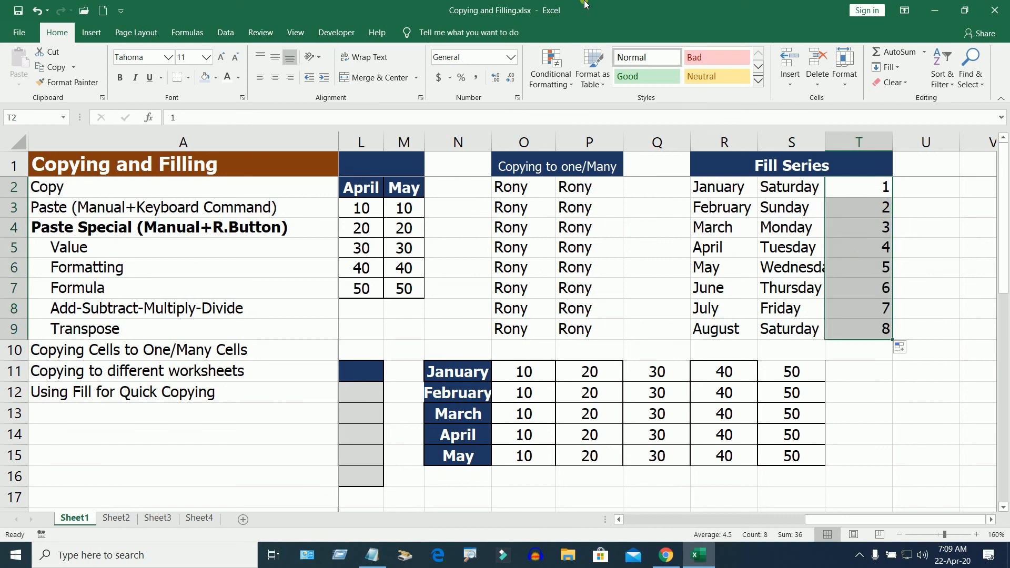